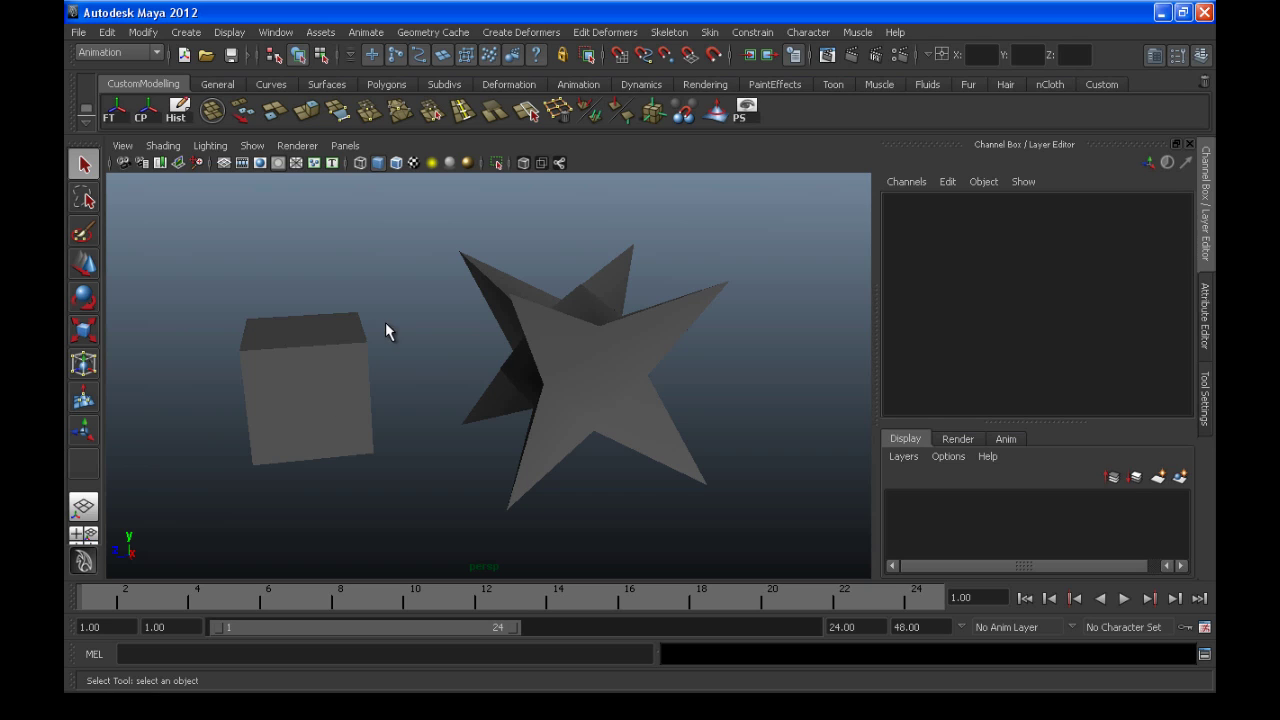
Examine the cube and the spiked star shape from several angles, briefly selecting the cube
{"action": "left_click_drag", "start_coordinate": [386, 331], "coordinate": [451, 357], "text": "alt"}
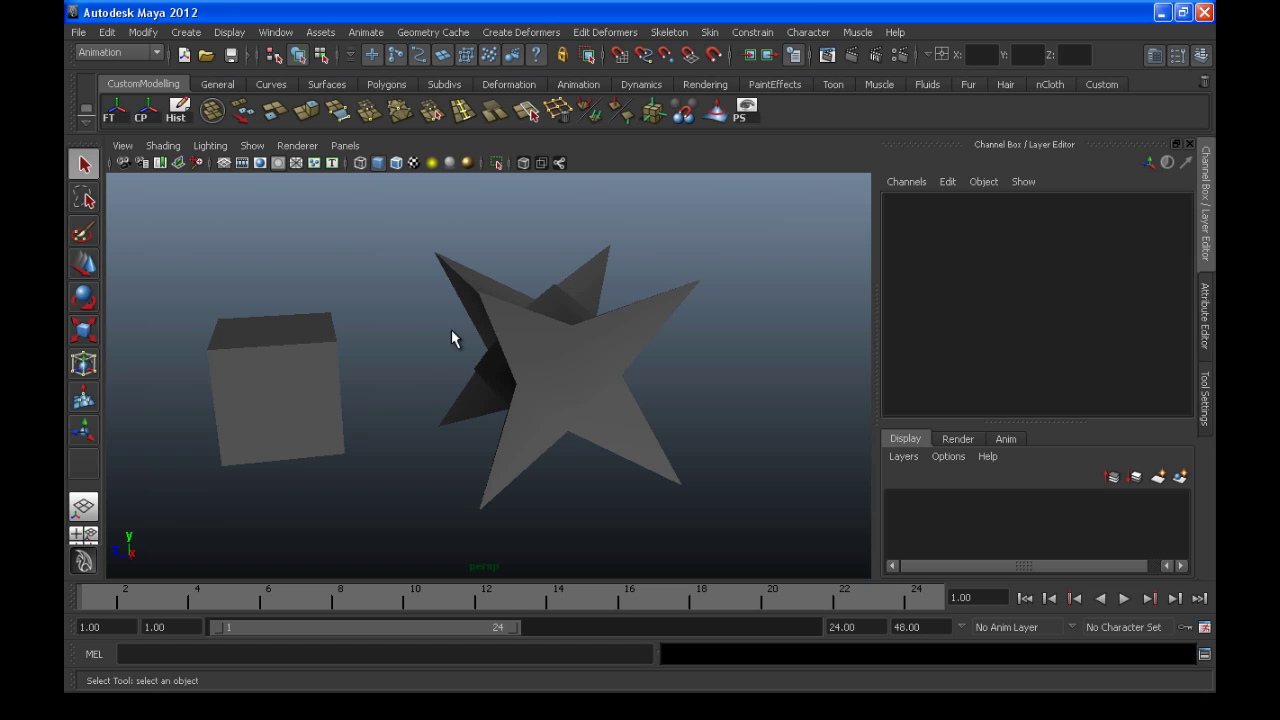
{"action": "left_click_drag", "start_coordinate": [226, 310], "coordinate": [370, 547]}
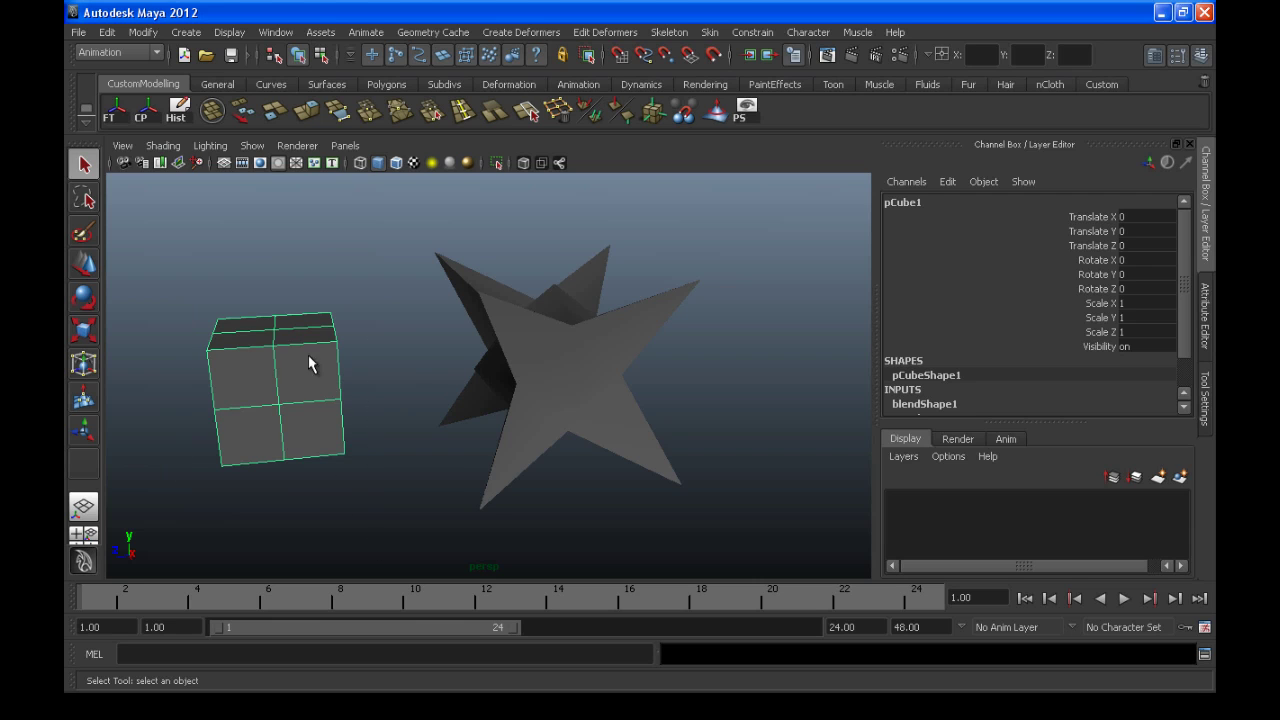
{"action": "left_click", "coordinate": [394, 329]}
{"action": "left_click_drag", "start_coordinate": [416, 333], "coordinate": [736, 532], "text": "alt"}
{"action": "mouse_move", "coordinate": [426, 374]}
{"action": "left_mouse_down", "text": "alt"}
{"action": "mouse_move", "coordinate": [489, 351]}
{"action": "mouse_move", "coordinate": [475, 409]}
{"action": "mouse_move", "coordinate": [413, 360]}
{"action": "left_mouse_up", "text": "alt"}
{"action": "left_click", "coordinate": [414, 362]}
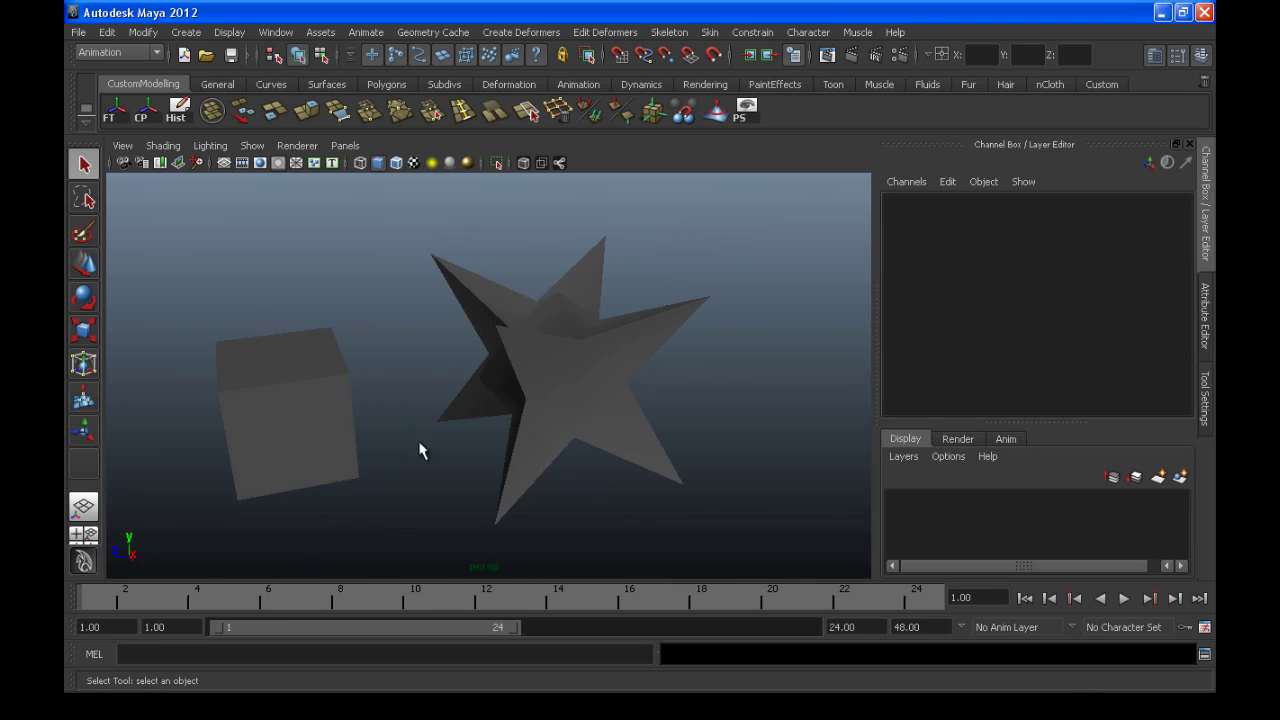
{"action": "left_click_drag", "start_coordinate": [423, 449], "coordinate": [481, 342], "text": "alt"}
Show the cube's blendShape1 attributes and compare its inputs with those of the star
{"action": "left_click_drag", "start_coordinate": [277, 277], "coordinate": [497, 490]}
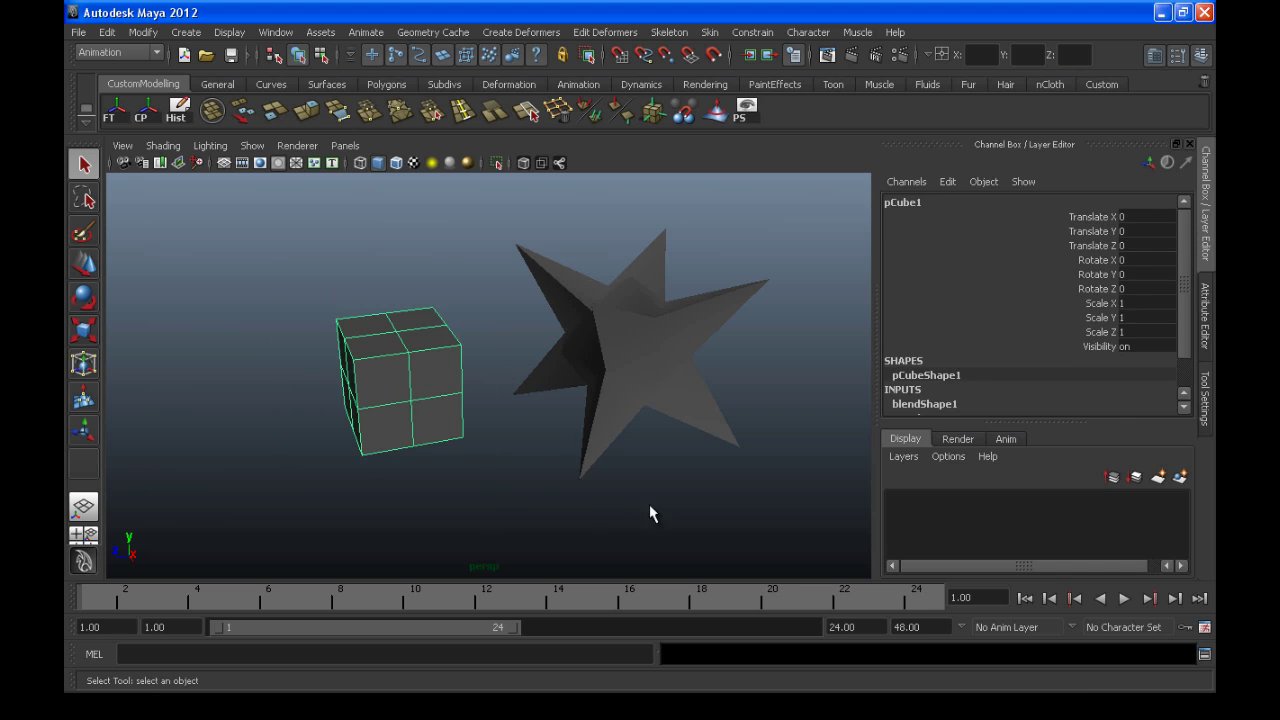
{"action": "left_click_drag", "start_coordinate": [1188, 266], "coordinate": [1188, 294]}
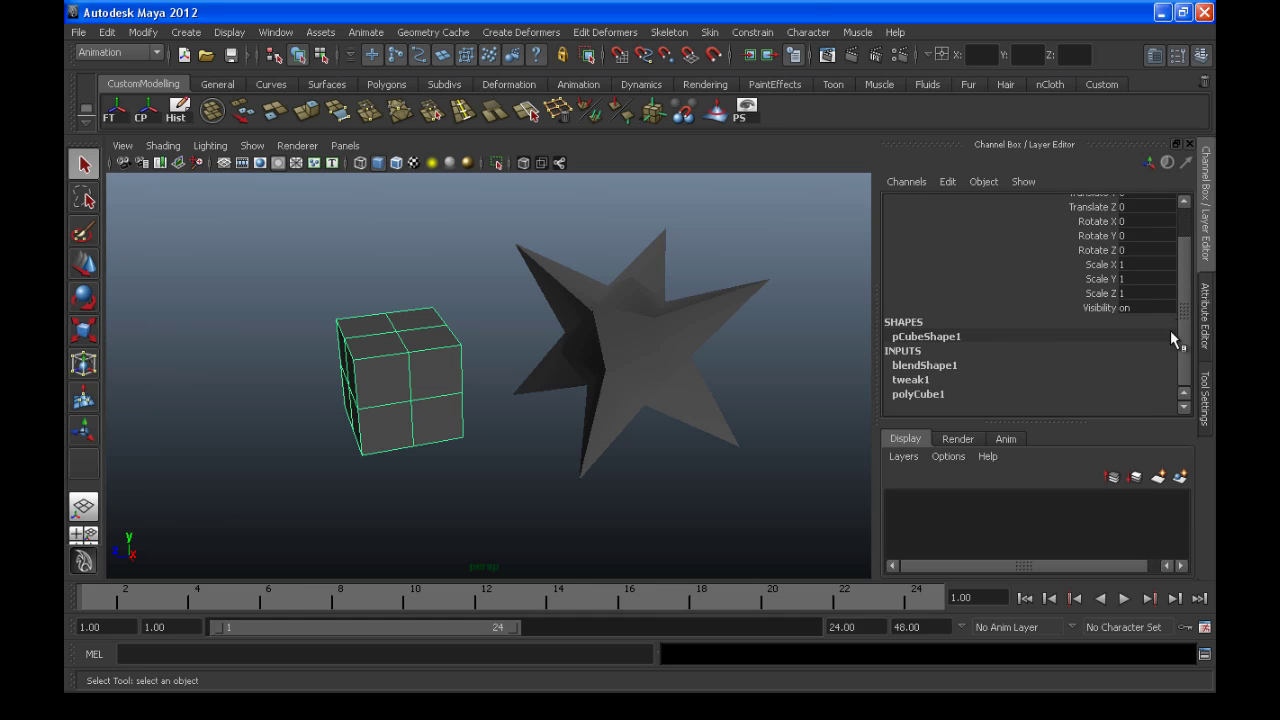
{"action": "left_click", "coordinate": [926, 365]}
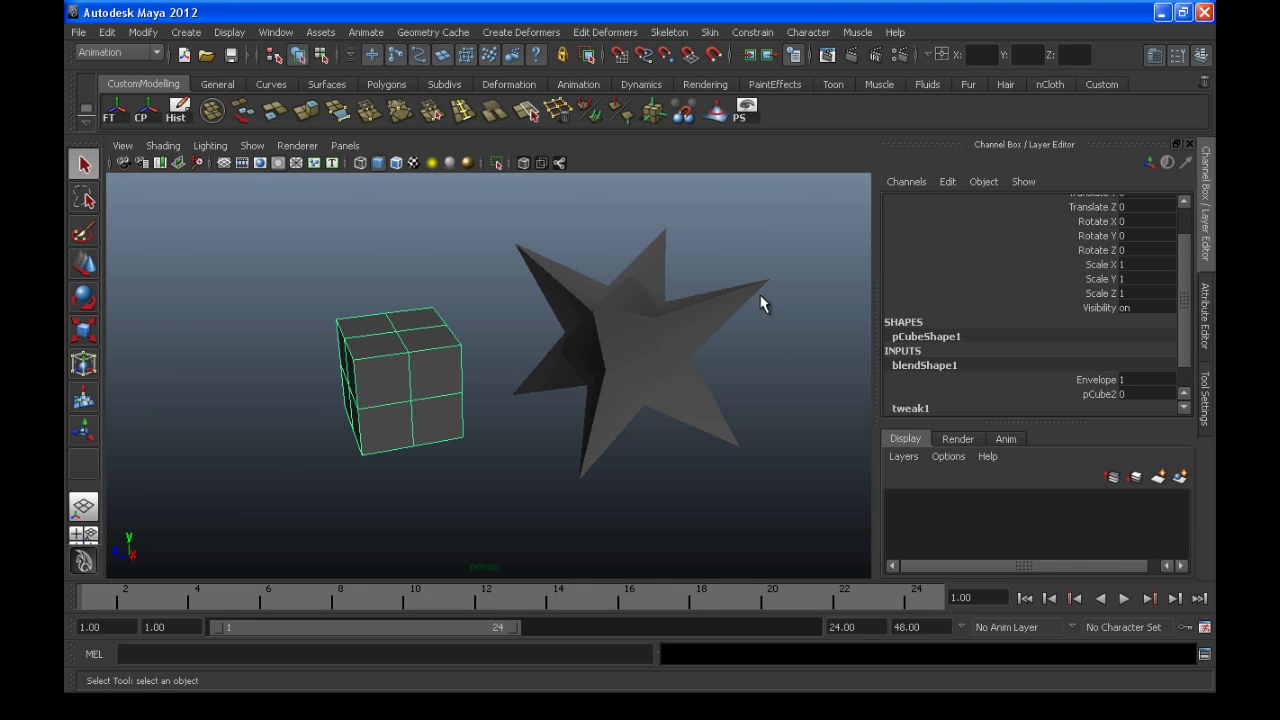
{"action": "left_click_drag", "start_coordinate": [594, 257], "coordinate": [810, 462]}
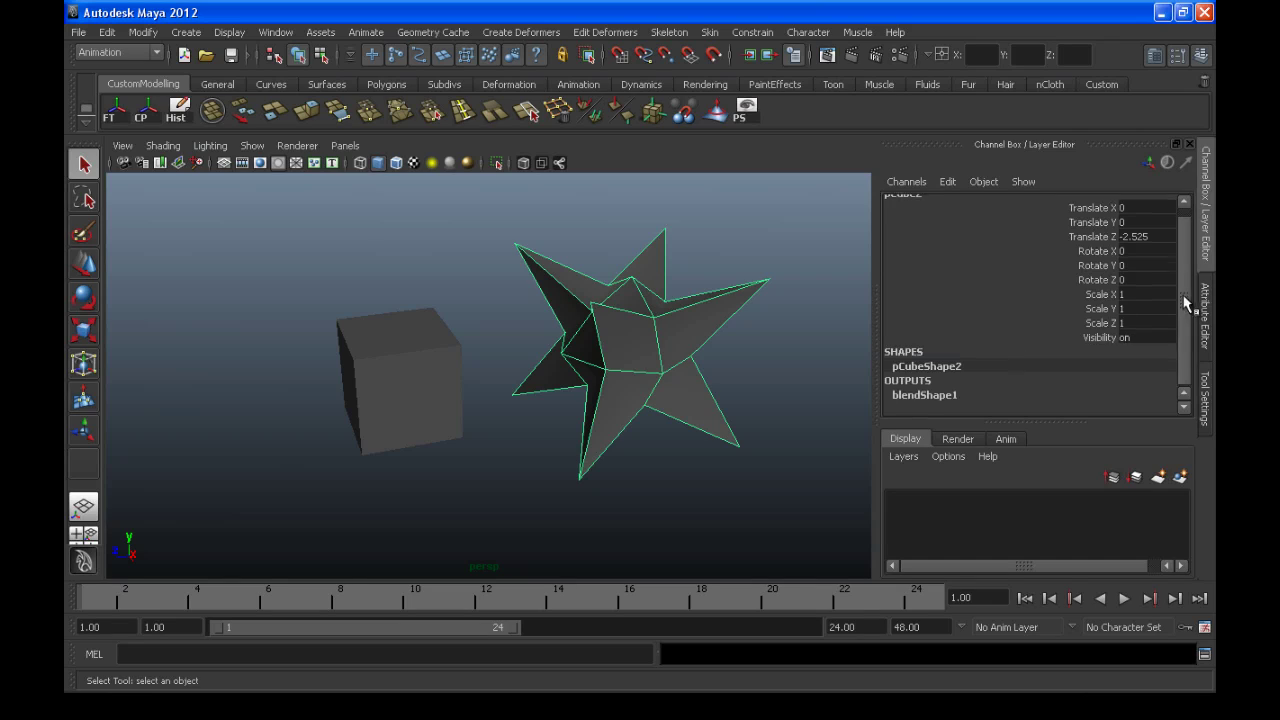
{"action": "scroll", "coordinate": [1186, 300], "scroll_direction": "up", "scroll_amount": 1}
{"action": "left_click_drag", "start_coordinate": [298, 293], "coordinate": [478, 515]}
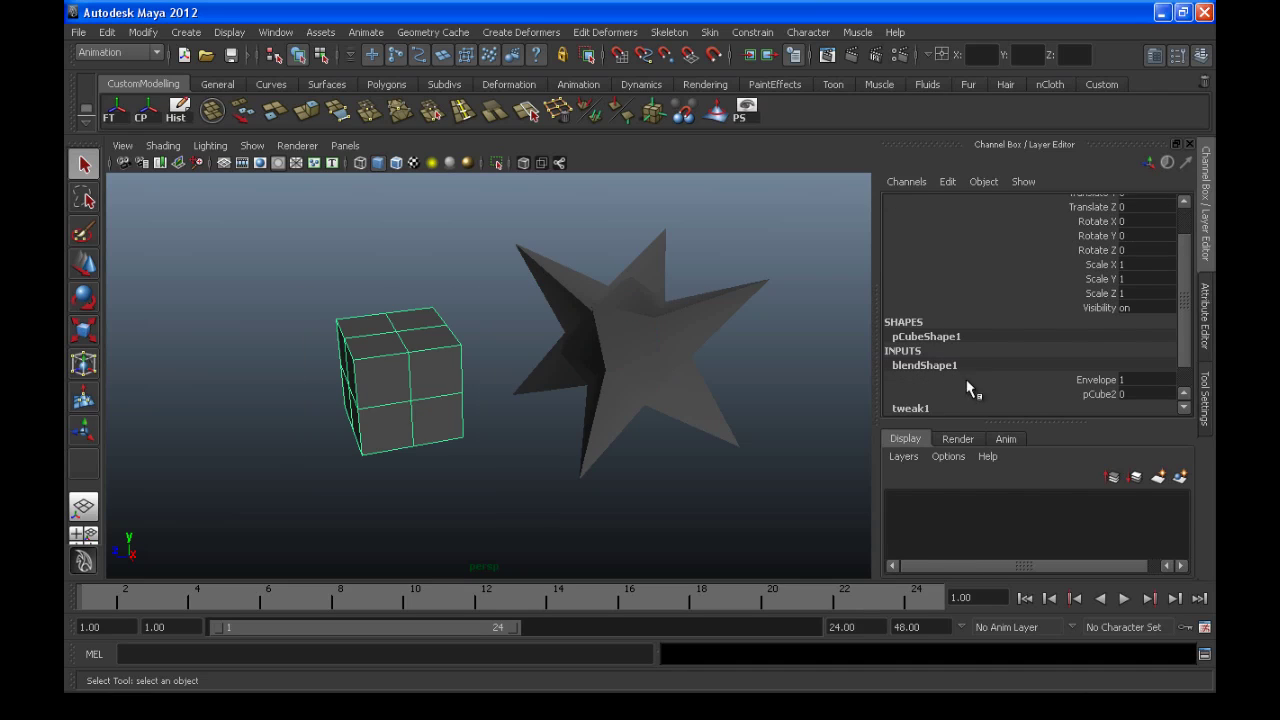
Set the cube's pCube2 blend weight to 1 and then to 0.5
{"action": "left_click", "coordinate": [1124, 395]}
{"action": "key", "text": "Return"}
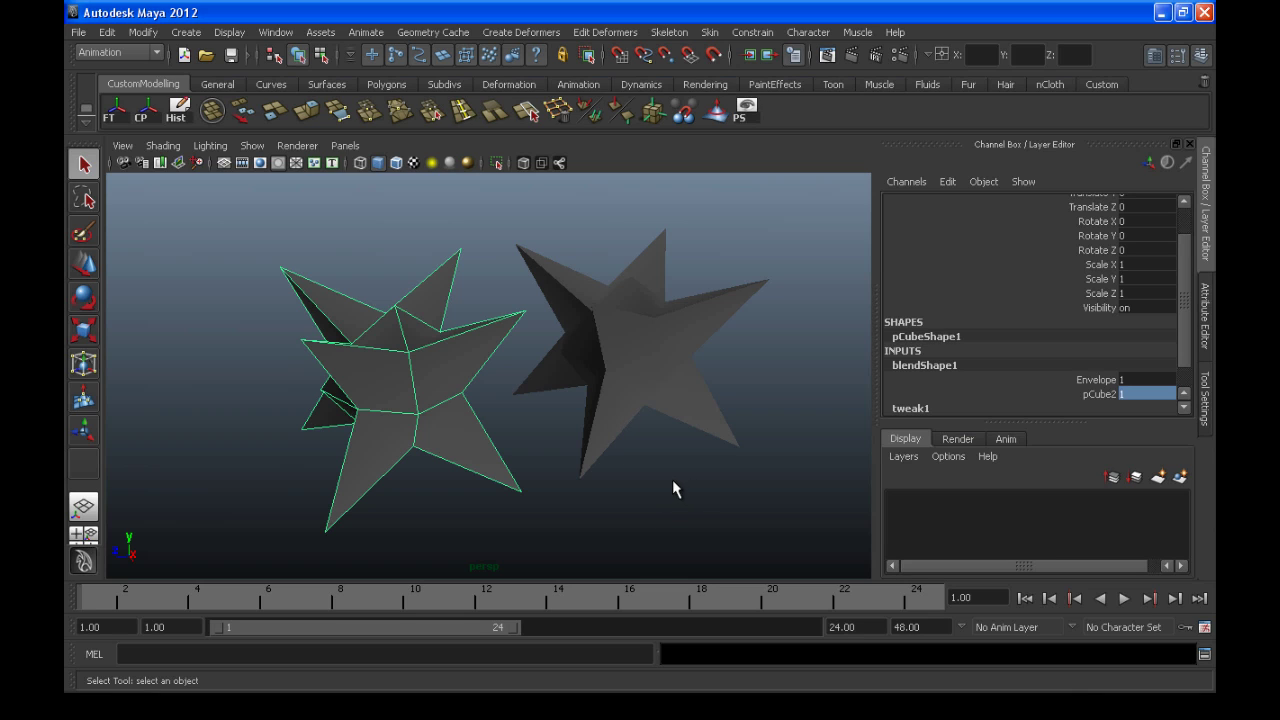
{"action": "left_click", "coordinate": [1126, 395]}
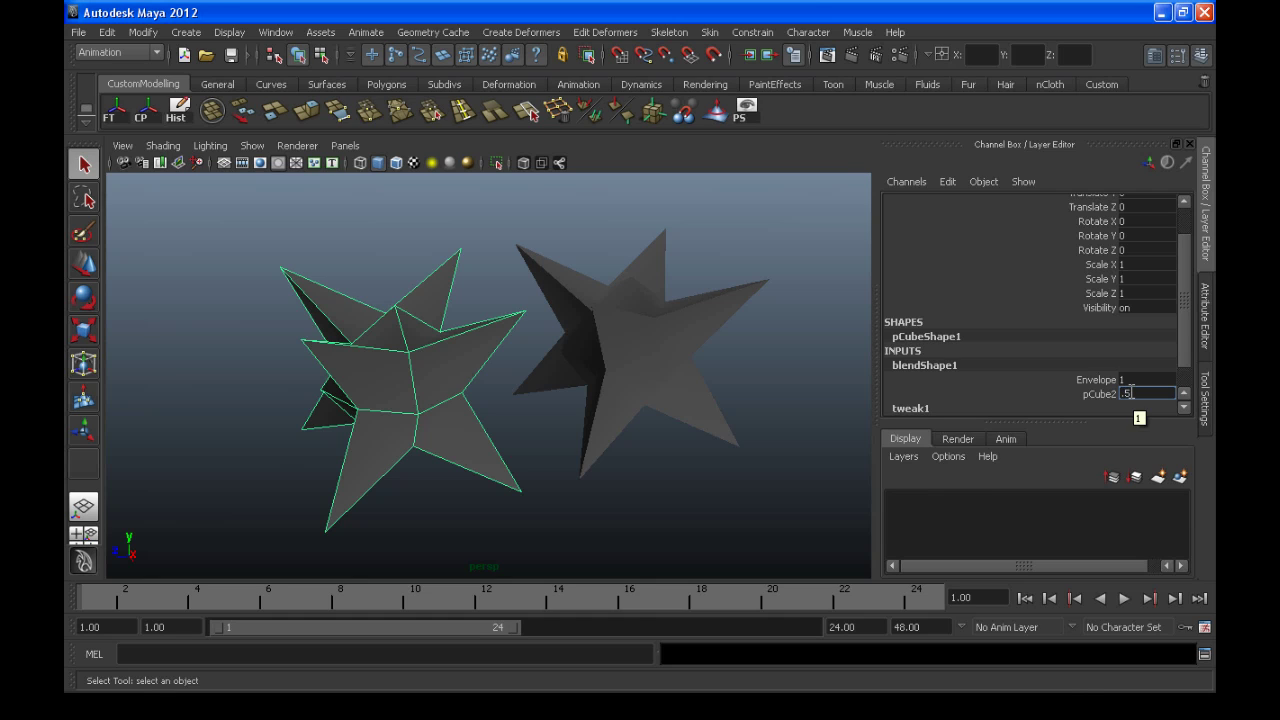
{"action": "key", "text": "Return"}
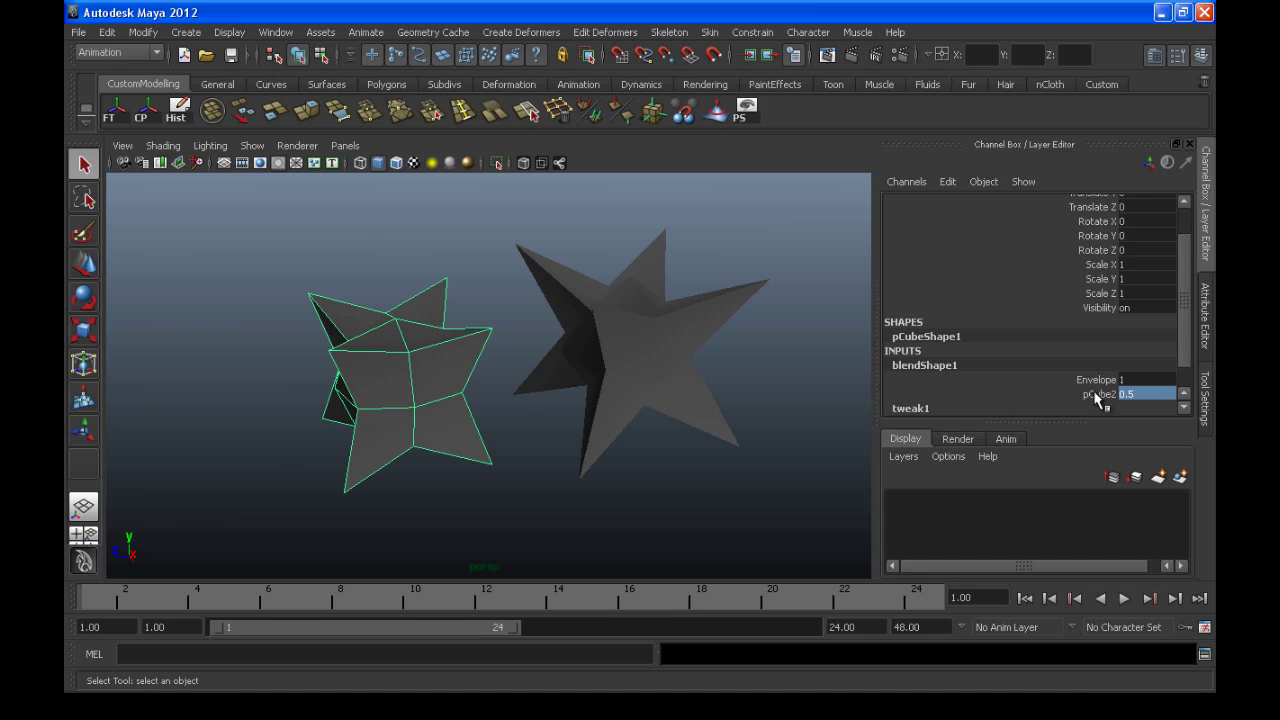
Vary the cube's pCube2 blend weight interactively to preview the morph, and deselect the cube
{"action": "left_click", "coordinate": [1097, 398]}
{"action": "middle_click_drag", "start_coordinate": [771, 410], "coordinate": [809, 400]}
{"action": "left_click", "coordinate": [820, 404]}
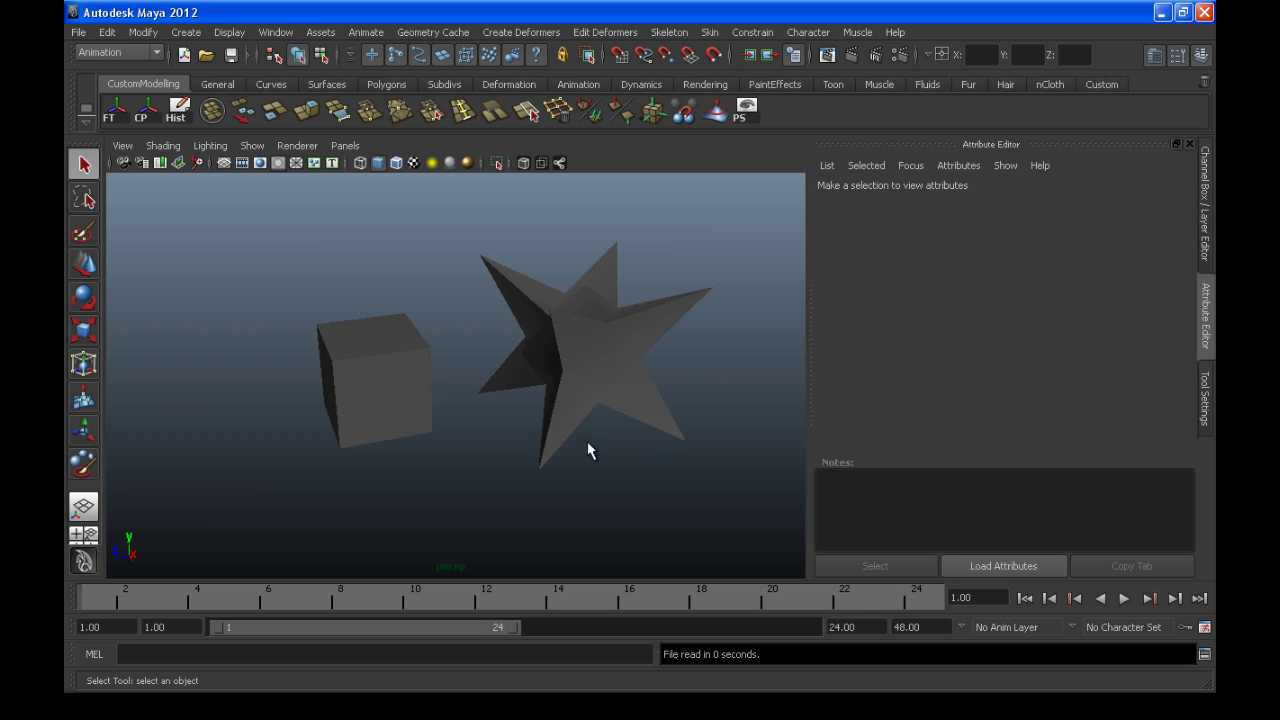
Compare the topology of the cube and the star by selecting each and viewing them from different angles
{"action": "left_click_drag", "start_coordinate": [269, 277], "coordinate": [362, 391]}
{"action": "left_click_drag", "start_coordinate": [419, 444], "coordinate": [713, 476]}
{"action": "left_click_drag", "start_coordinate": [422, 358], "coordinate": [451, 410], "text": "alt"}
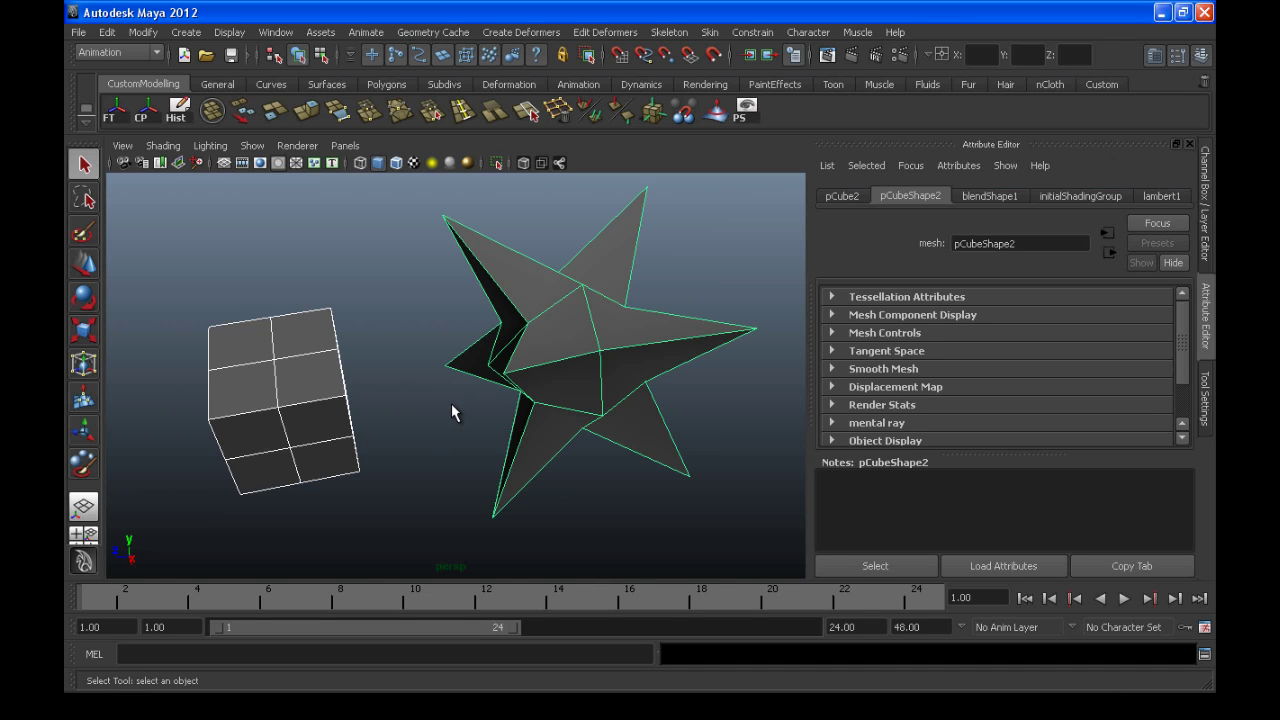
{"action": "middle_click_drag", "start_coordinate": [436, 320], "coordinate": [408, 377], "text": "alt"}
{"action": "left_click_drag", "start_coordinate": [403, 408], "coordinate": [446, 370], "text": "alt"}
{"action": "left_click_drag", "start_coordinate": [297, 309], "coordinate": [450, 300]}
{"action": "left_click_drag", "start_coordinate": [495, 230], "coordinate": [696, 498]}
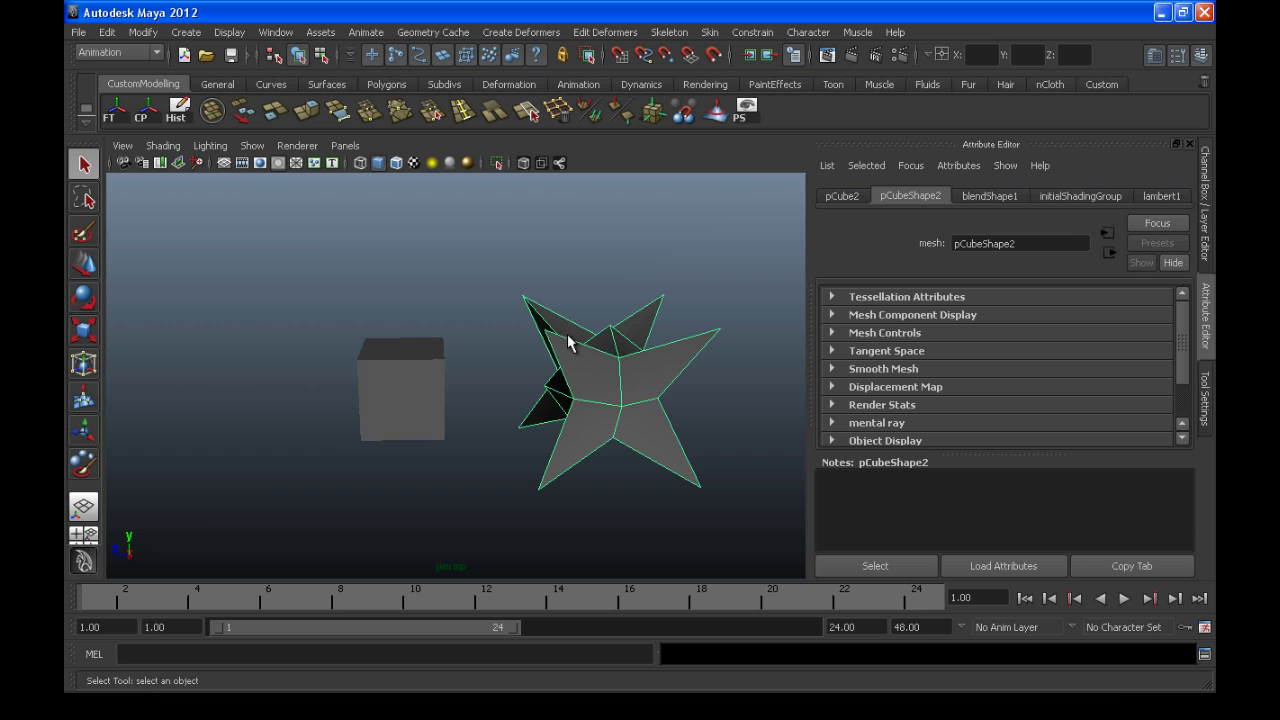
{"action": "left_click_drag", "start_coordinate": [580, 320], "coordinate": [547, 352], "text": "alt"}
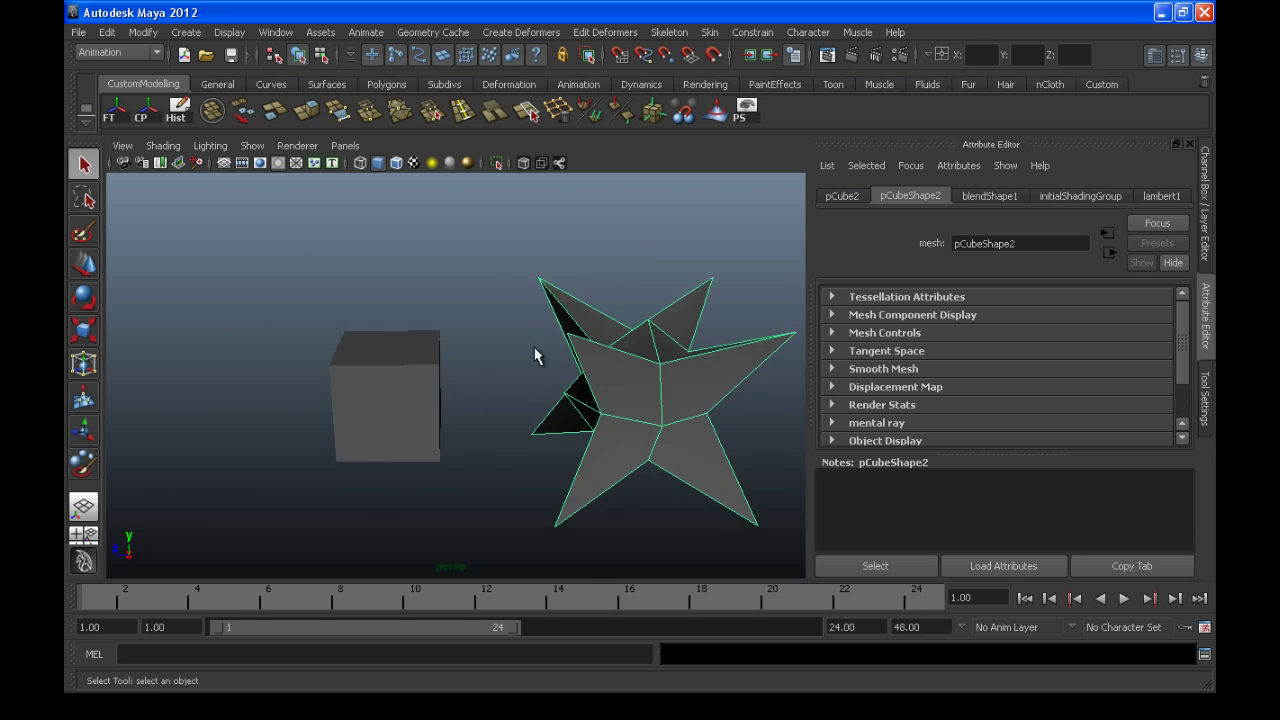
{"action": "left_click_drag", "start_coordinate": [306, 296], "coordinate": [463, 543]}
{"action": "right_click_drag", "start_coordinate": [503, 366], "coordinate": [539, 382], "text": "alt"}
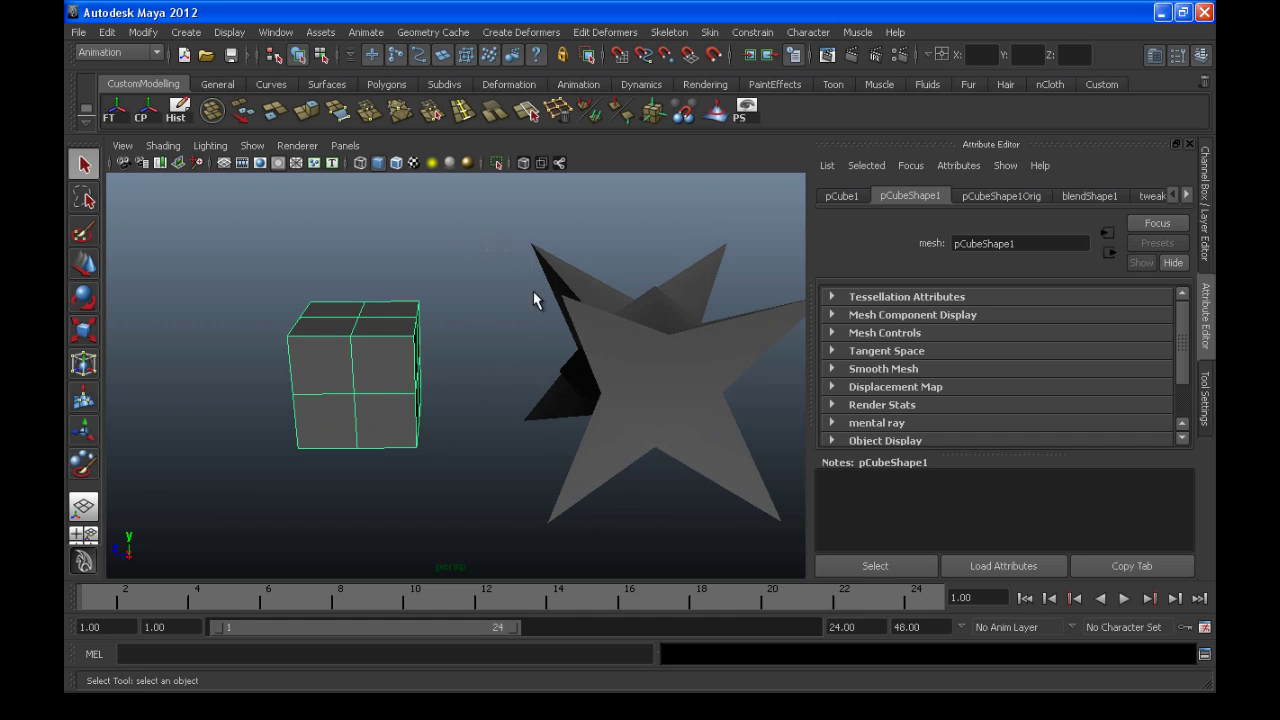
Duplicate the star and place the copy beside the original along the Z axis
{"action": "left_click", "coordinate": [636, 436]}
{"action": "key", "text": "f"}
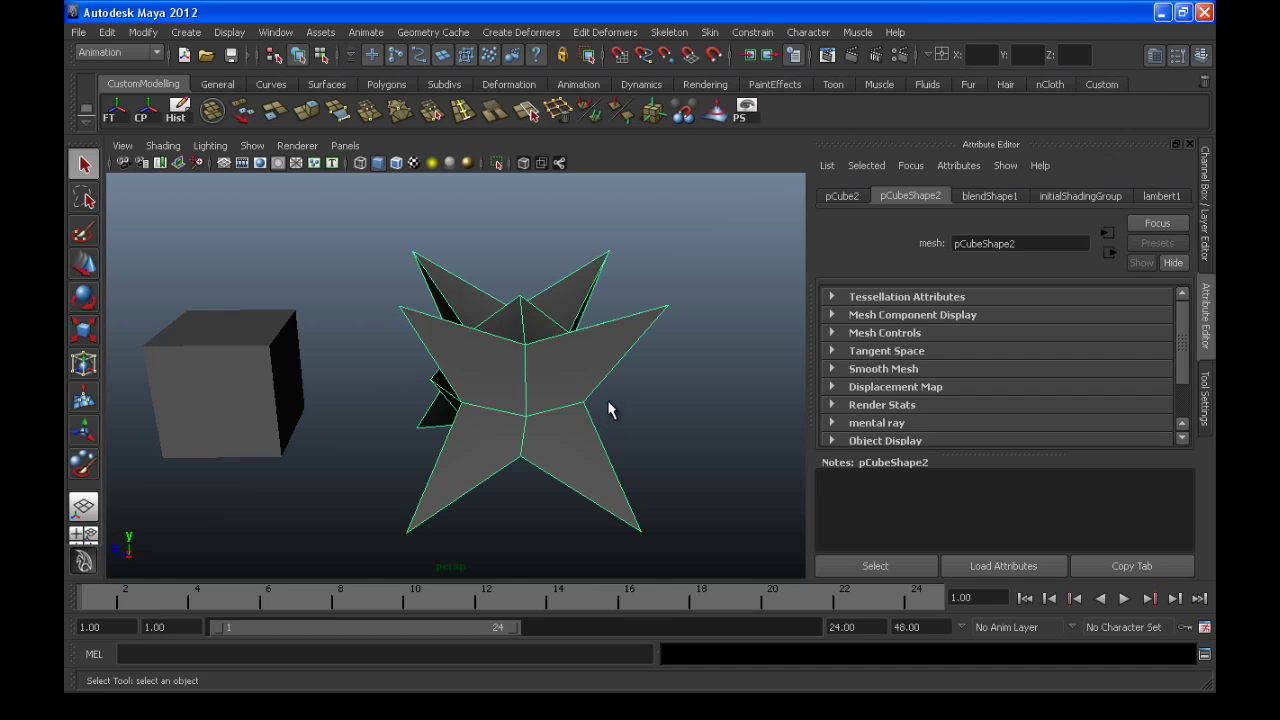
{"action": "key", "text": "w"}
{"action": "key", "text": "ctrl+d"}
{"action": "left_click_drag", "start_coordinate": [457, 380], "coordinate": [655, 392]}
{"action": "right_click_drag", "start_coordinate": [655, 392], "coordinate": [491, 381], "text": "alt"}
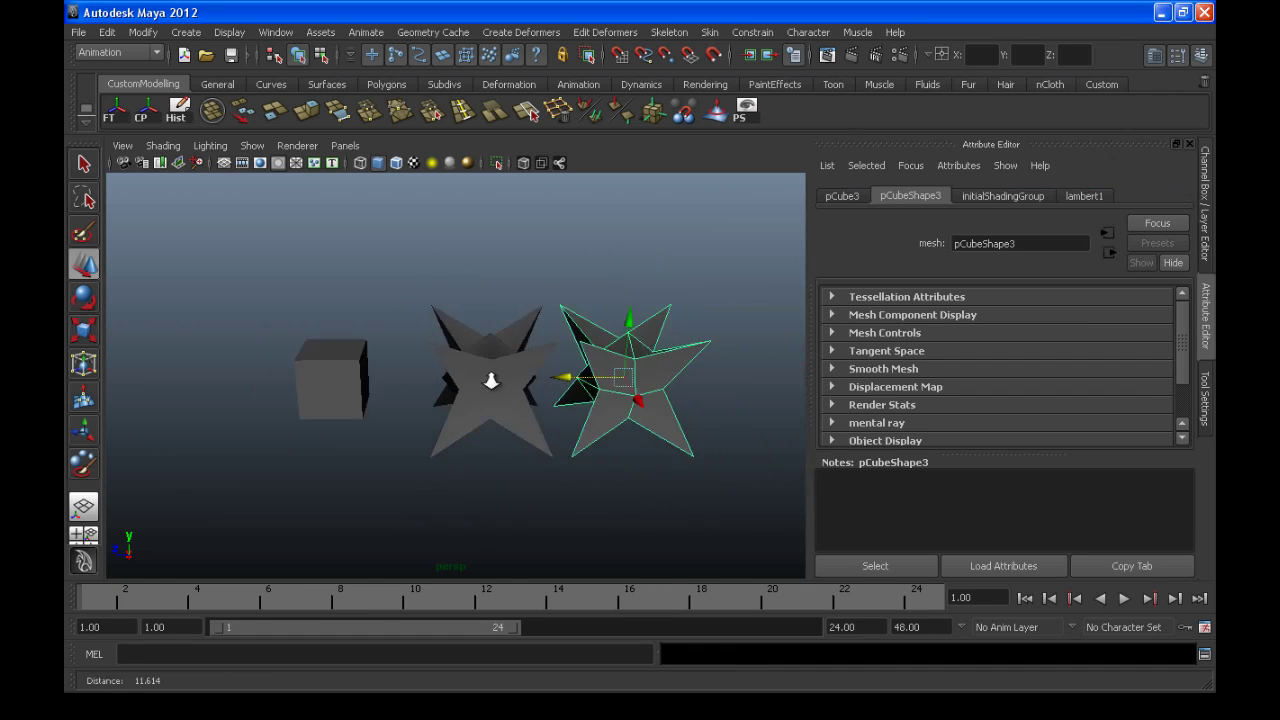
{"action": "left_click_drag", "start_coordinate": [568, 383], "coordinate": [578, 390]}
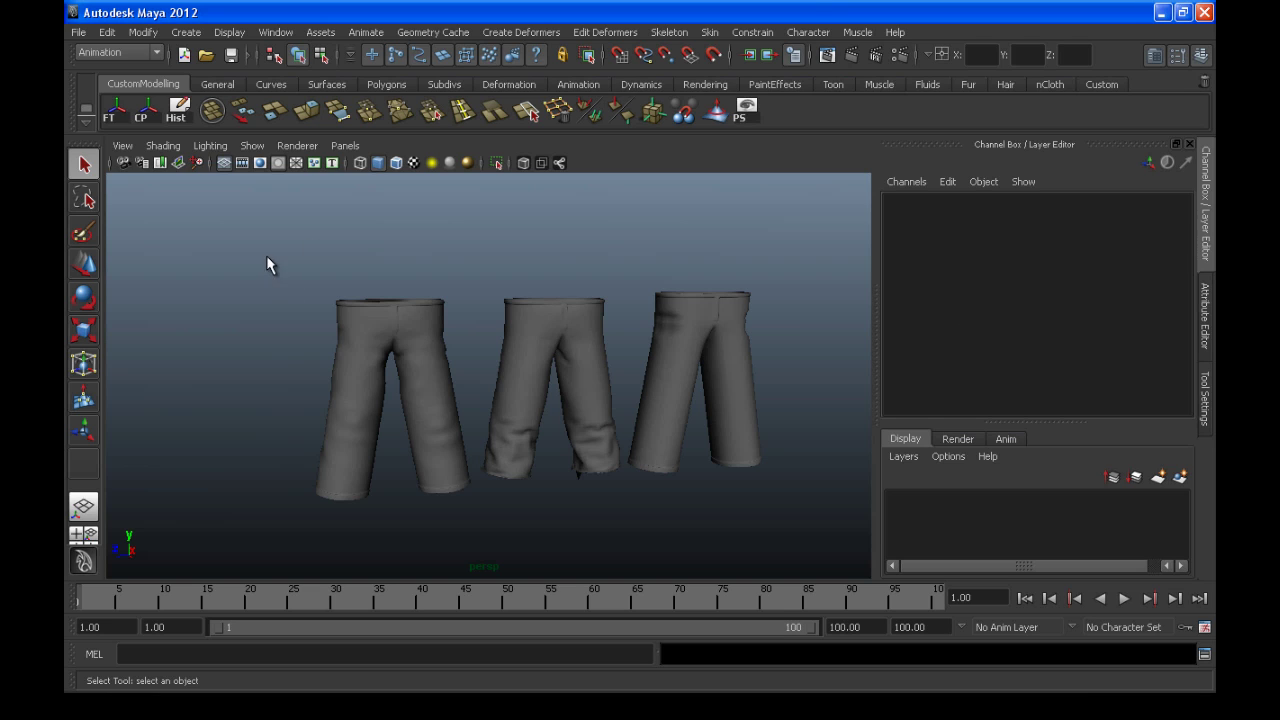
Examine the base trousers and the row of three trouser models from different angles
{"action": "left_click_drag", "start_coordinate": [467, 520], "coordinate": [466, 502]}
{"action": "scroll", "coordinate": [299, 386], "scroll_direction": "up", "scroll_amount": 5}
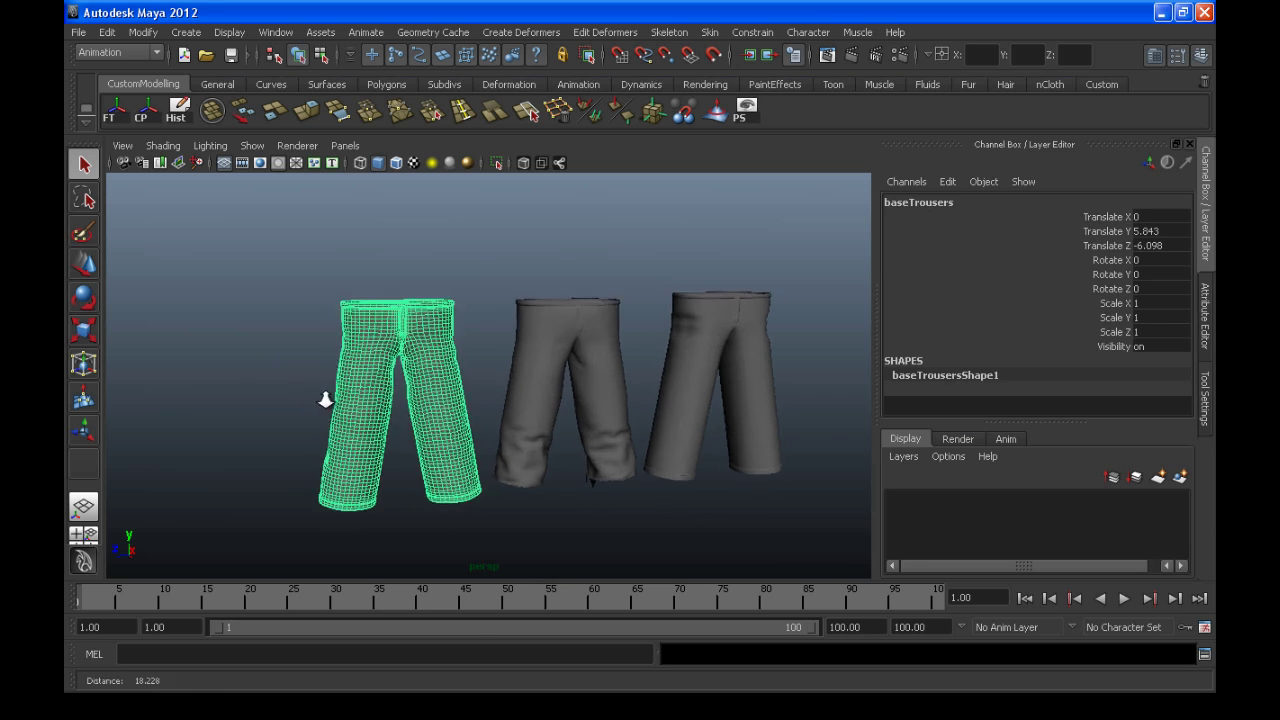
{"action": "left_click", "coordinate": [286, 451]}
{"action": "left_click_drag", "start_coordinate": [286, 451], "coordinate": [593, 329], "text": "alt"}
{"action": "left_click_drag", "start_coordinate": [637, 443], "coordinate": [409, 394], "text": "alt"}
{"action": "right_click_drag", "start_coordinate": [409, 394], "coordinate": [537, 369], "text": "alt"}
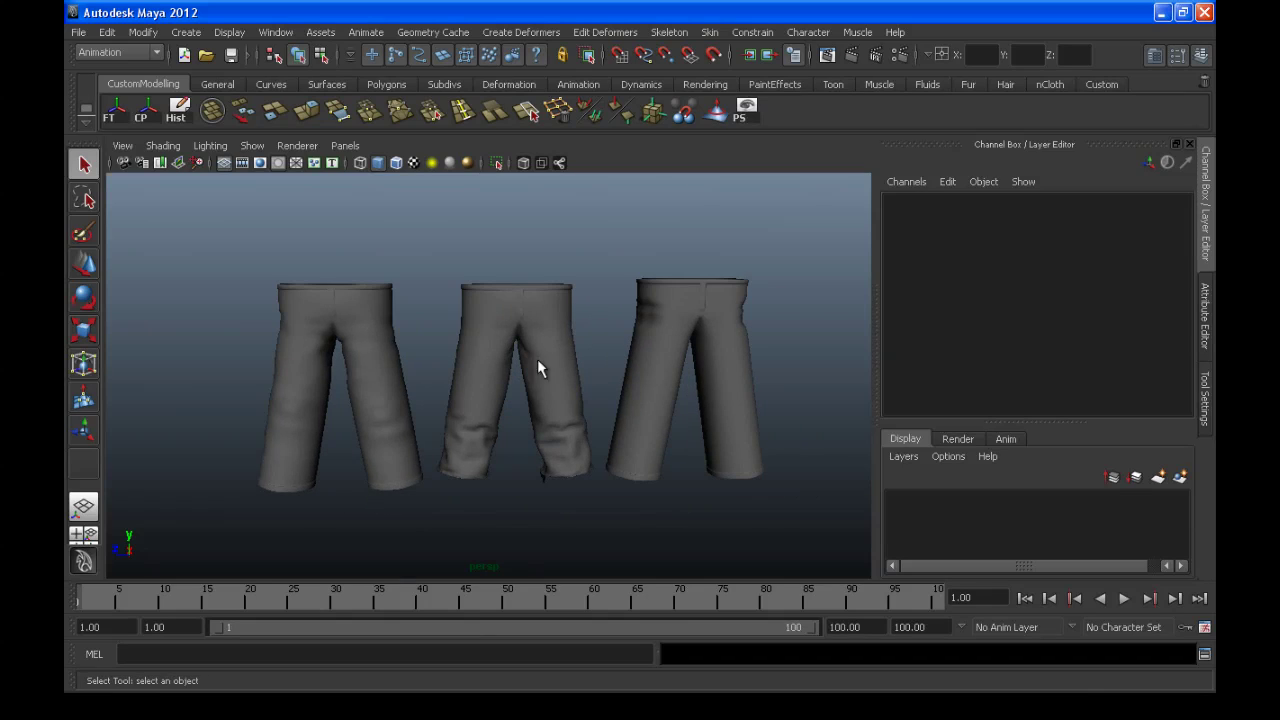
Identify the two target trouser models and inspect them alongside the base trousers at closer range
{"action": "left_click_drag", "start_coordinate": [731, 324], "coordinate": [731, 325]}
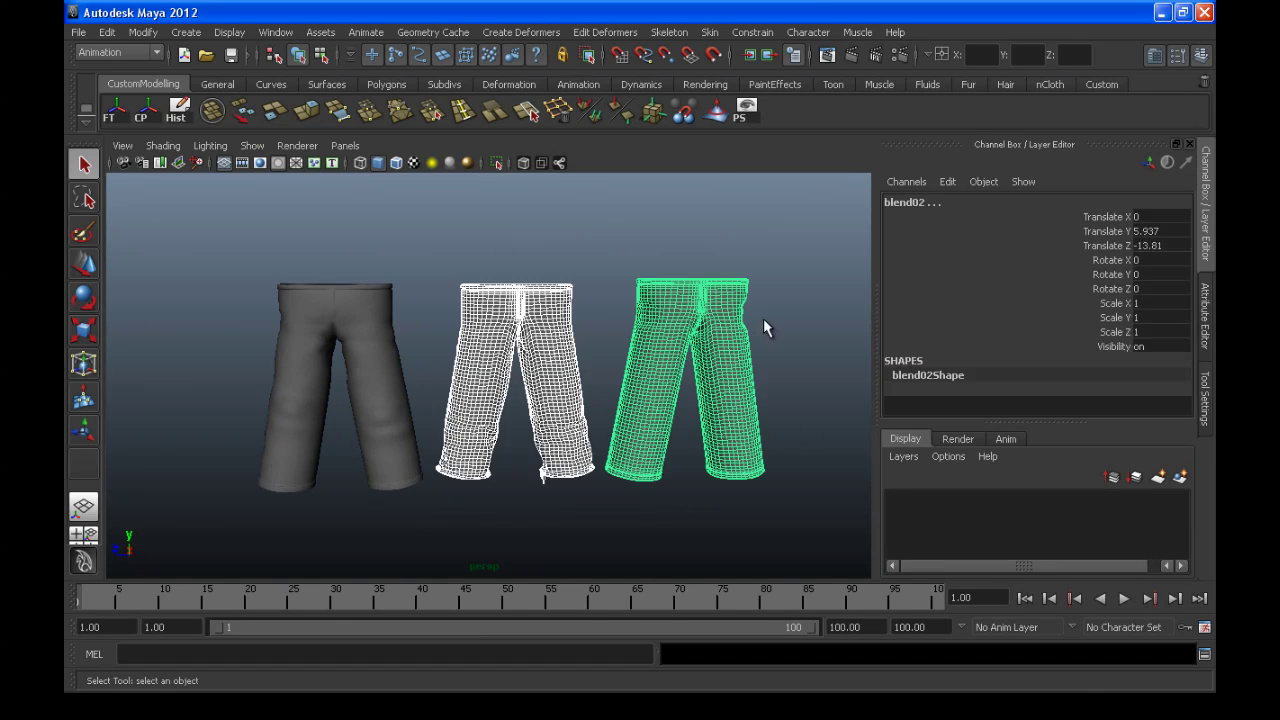
{"action": "left_click", "coordinate": [776, 317]}
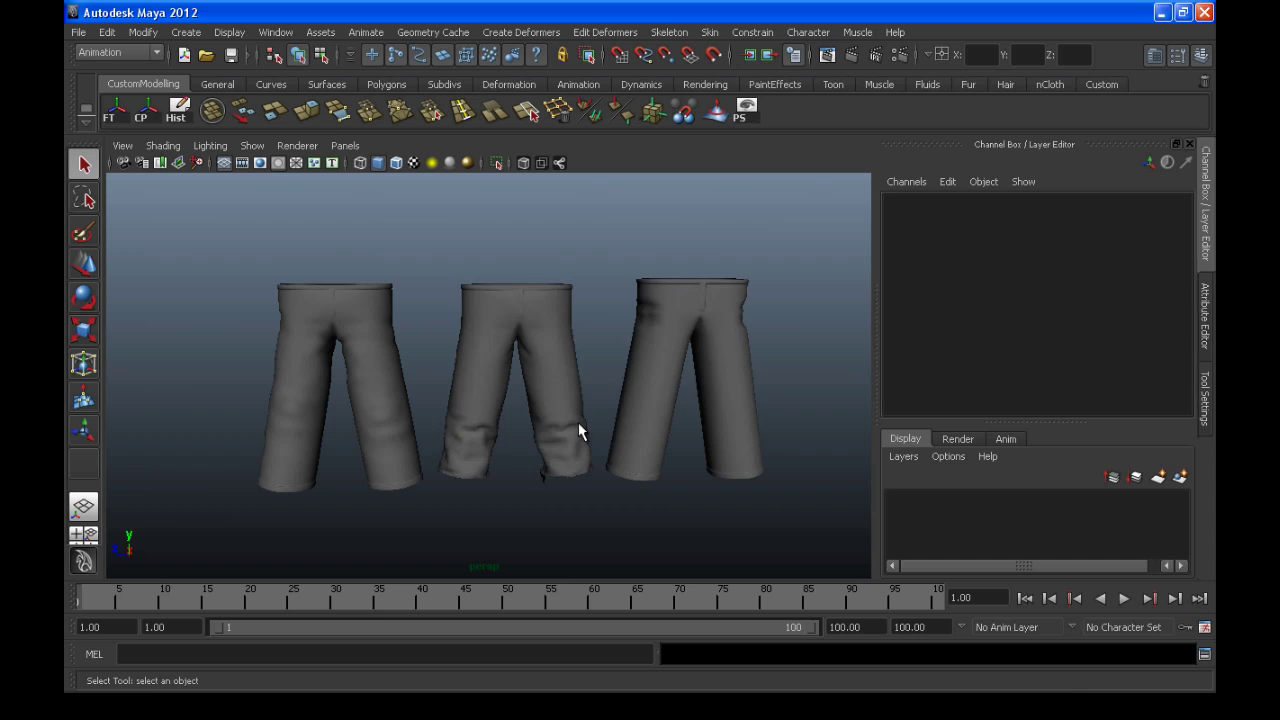
{"action": "left_click", "coordinate": [337, 349]}
{"action": "left_click", "coordinate": [416, 248]}
{"action": "left_click_drag", "start_coordinate": [357, 452], "coordinate": [446, 419], "text": "alt"}
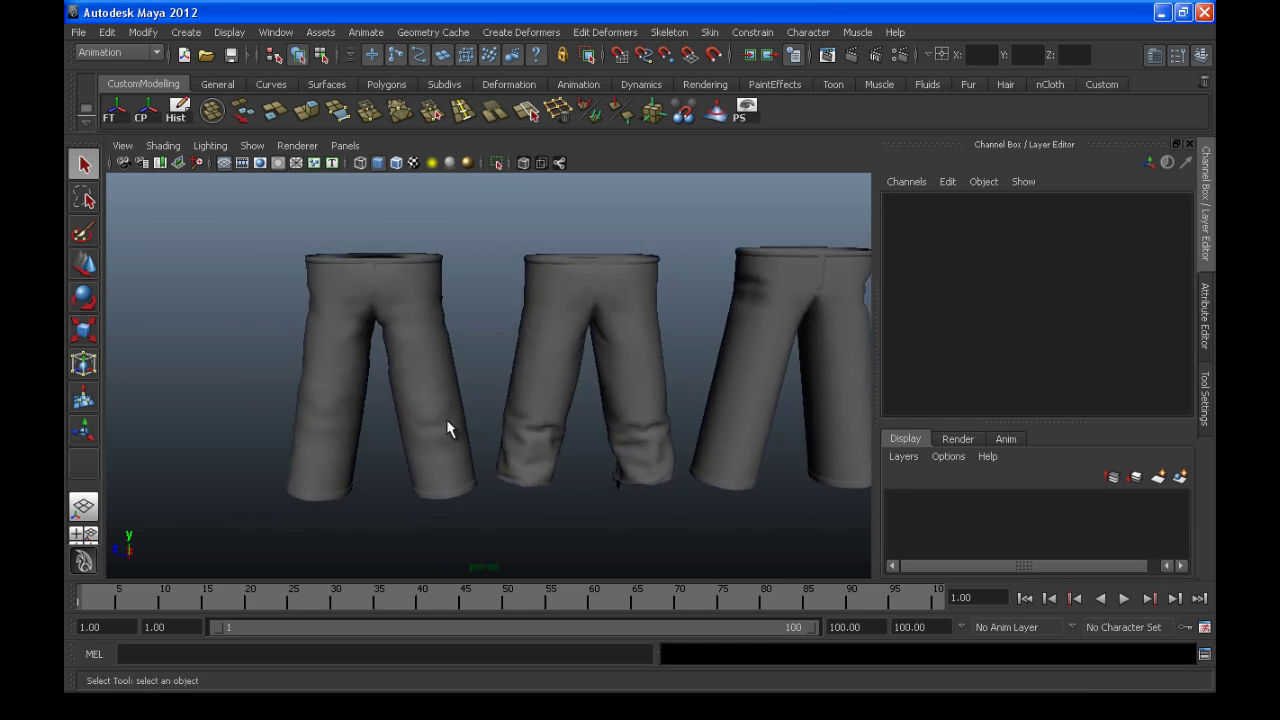
{"action": "middle_click_drag", "start_coordinate": [446, 419], "coordinate": [435, 416], "text": "alt"}
{"action": "mouse_move", "coordinate": [435, 416]}
{"action": "left_mouse_down", "text": "alt"}
{"action": "mouse_move", "coordinate": [463, 414]}
{"action": "mouse_move", "coordinate": [443, 400]}
{"action": "mouse_move", "coordinate": [429, 423]}
{"action": "mouse_move", "coordinate": [452, 432]}
{"action": "left_mouse_up", "text": "alt"}
Create a Blend Shape deformer on baseTrousers with Blend01 as its target
{"action": "left_click_drag", "start_coordinate": [539, 245], "coordinate": [644, 325]}
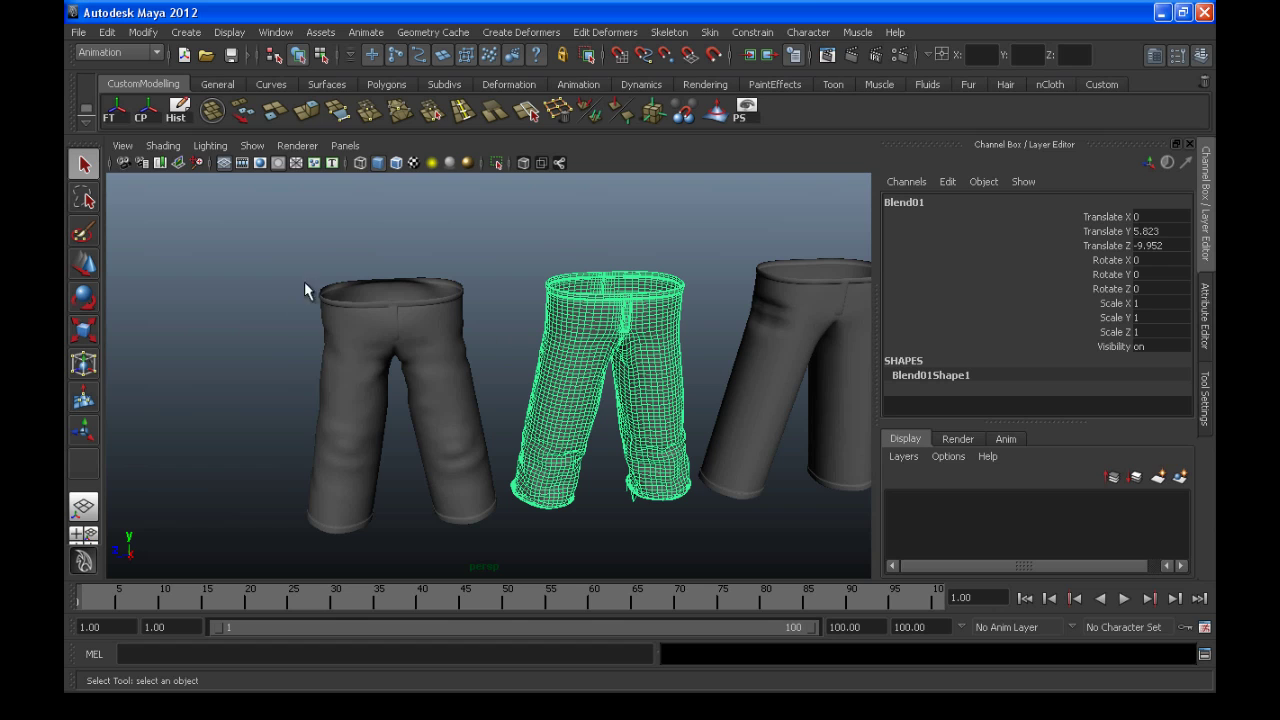
{"action": "left_click_drag", "start_coordinate": [442, 405], "coordinate": [444, 407]}
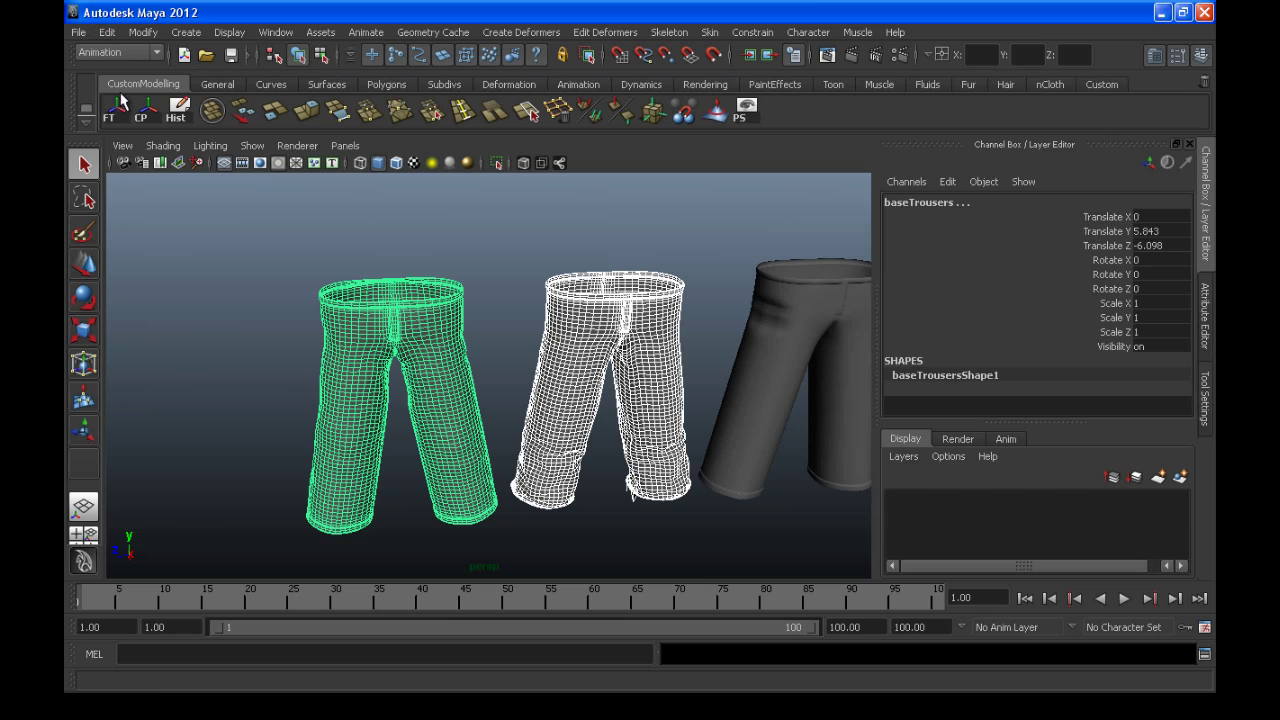
{"action": "left_click", "coordinate": [122, 52]}
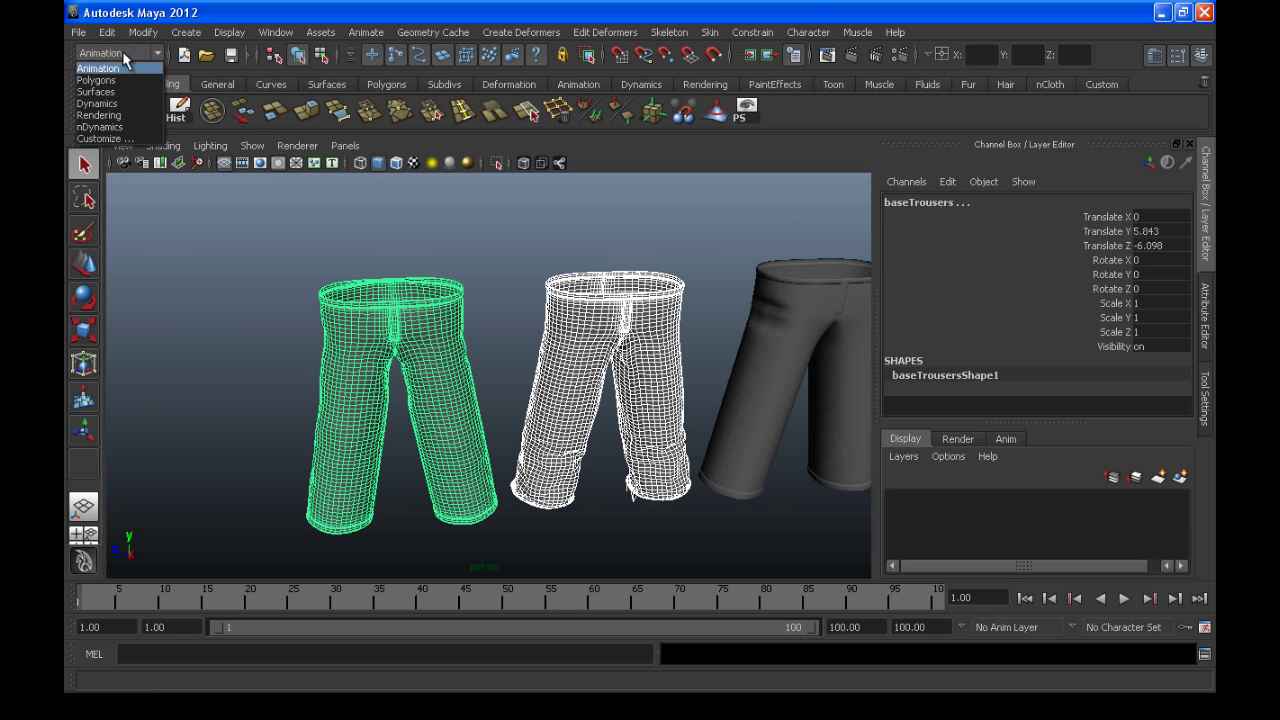
{"action": "left_click", "coordinate": [107, 68]}
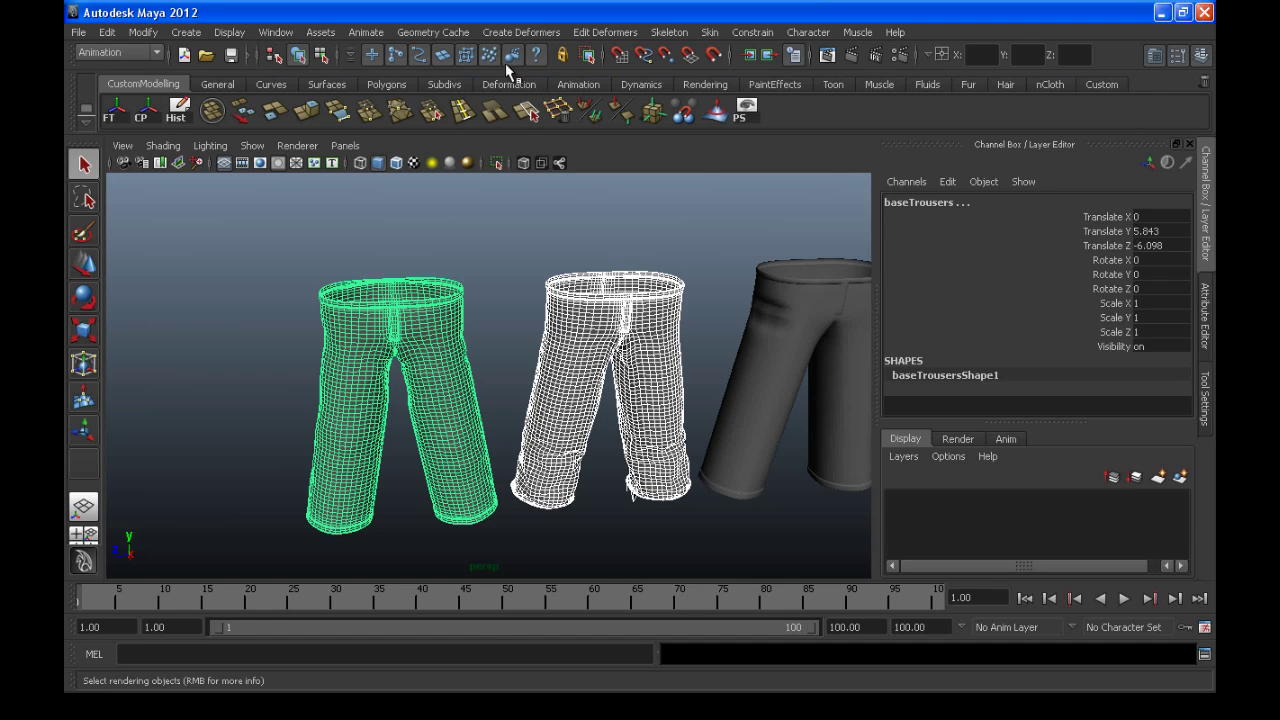
{"action": "left_click", "coordinate": [518, 32]}
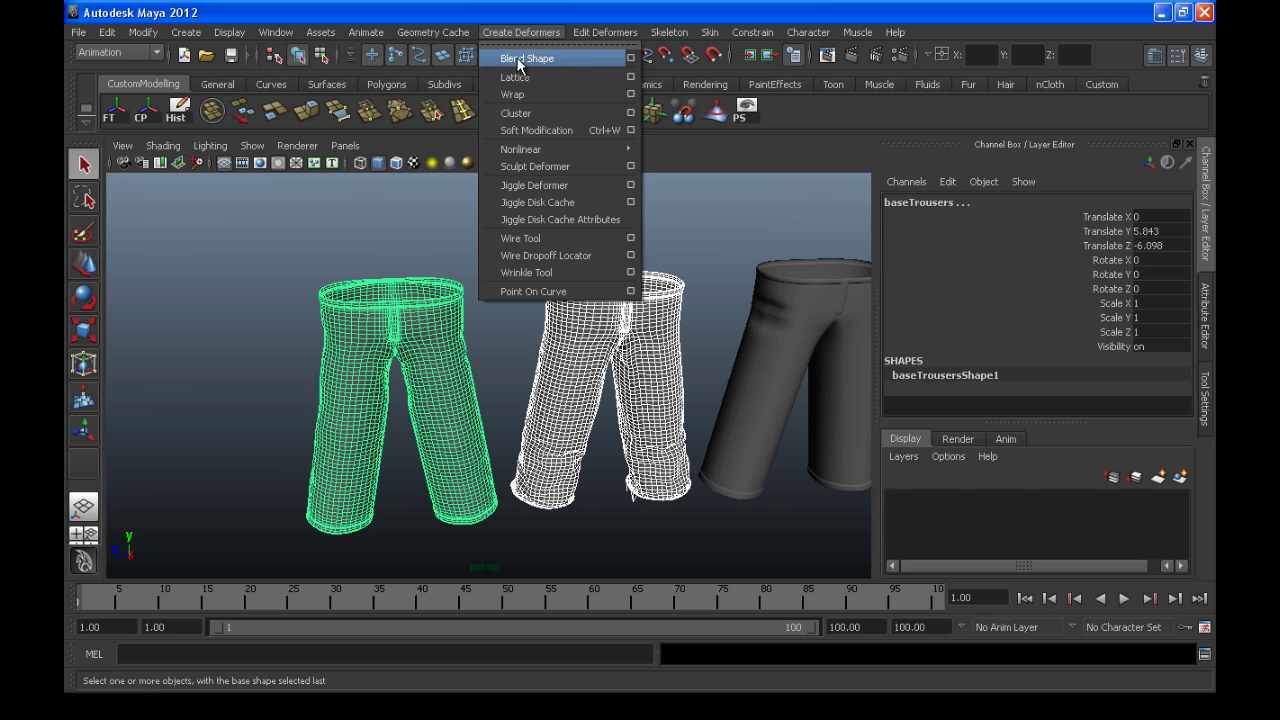
{"action": "left_click", "coordinate": [538, 58]}
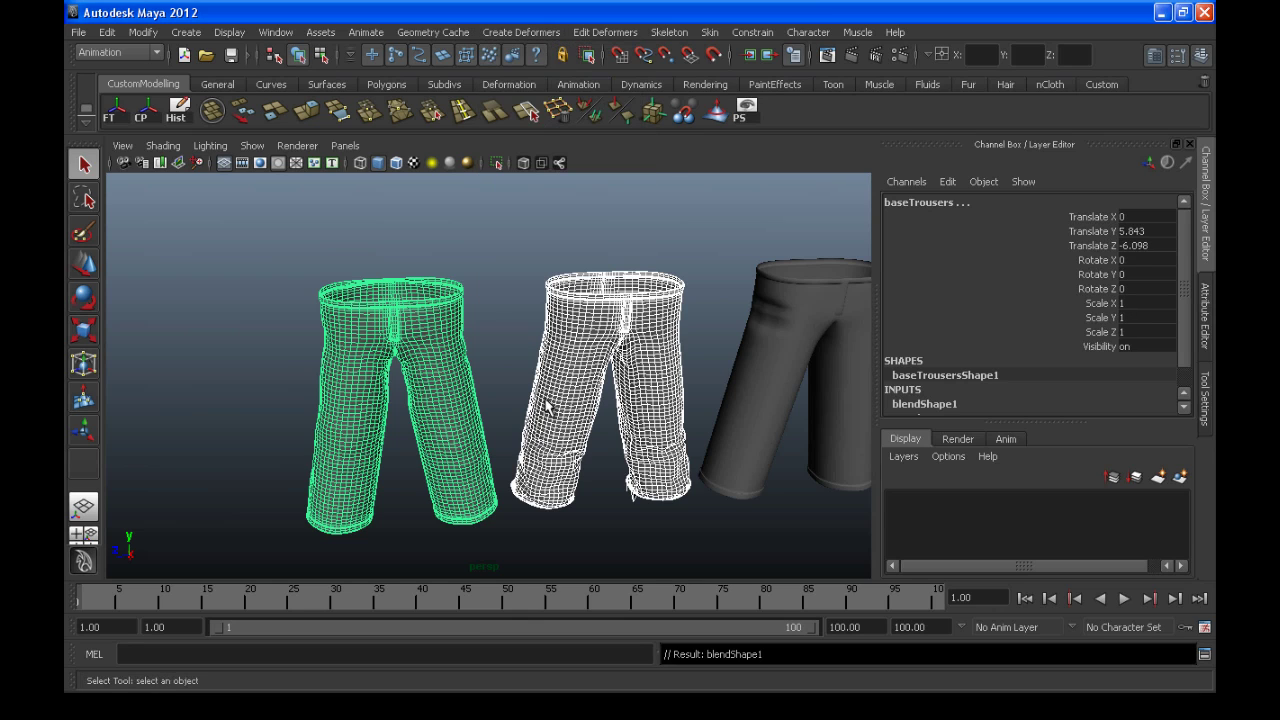
Raise the Blend01 weight in the base trousers' blendShape1 input to 1
{"action": "mouse_move", "coordinate": [245, 263]}
{"action": "left_mouse_down"}
{"action": "mouse_move", "coordinate": [367, 375]}
{"action": "mouse_move", "coordinate": [440, 488]}
{"action": "left_mouse_up"}
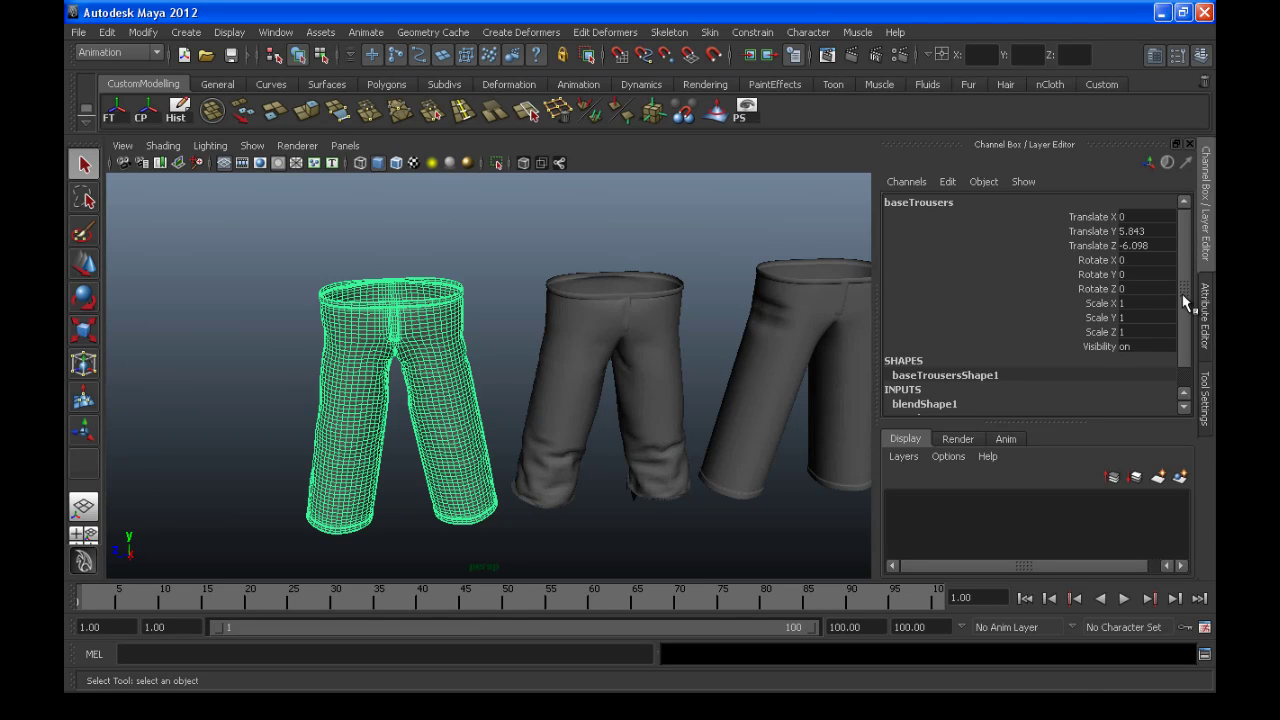
{"action": "left_click_drag", "start_coordinate": [1186, 300], "coordinate": [1186, 337]}
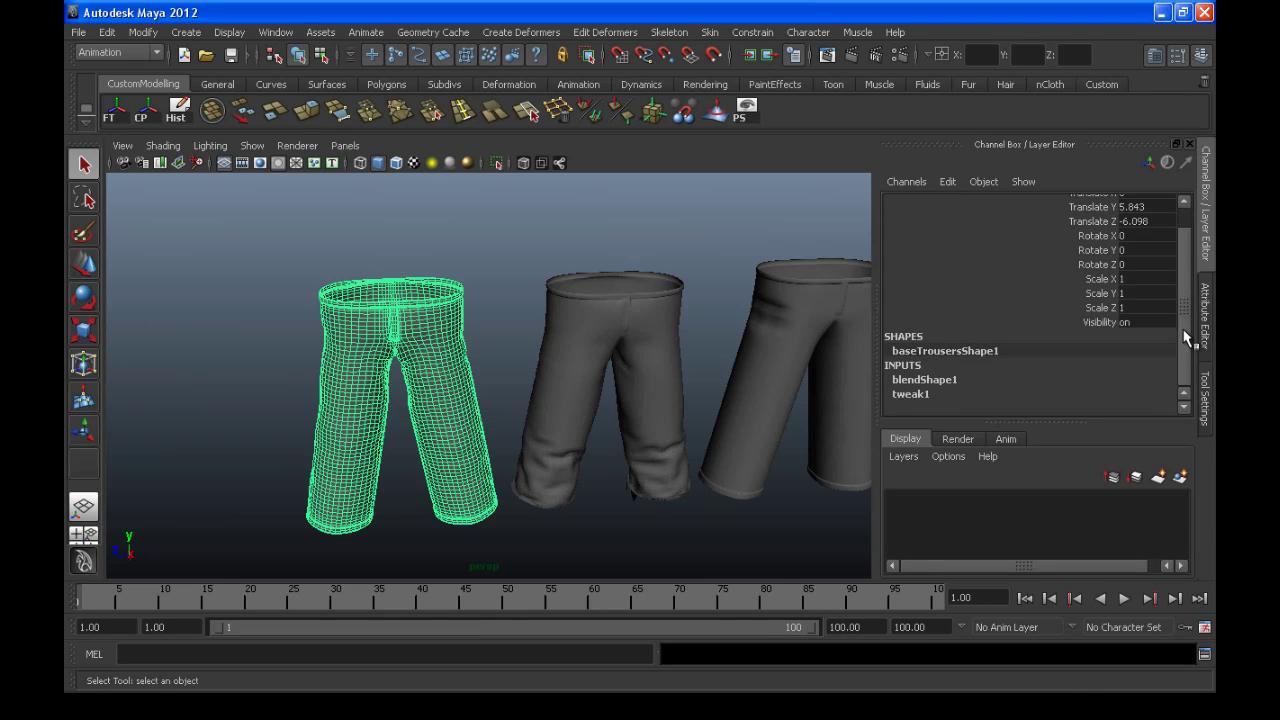
{"action": "left_click", "coordinate": [927, 379]}
{"action": "scroll", "coordinate": [1181, 318], "scroll_direction": "down", "scroll_amount": 1}
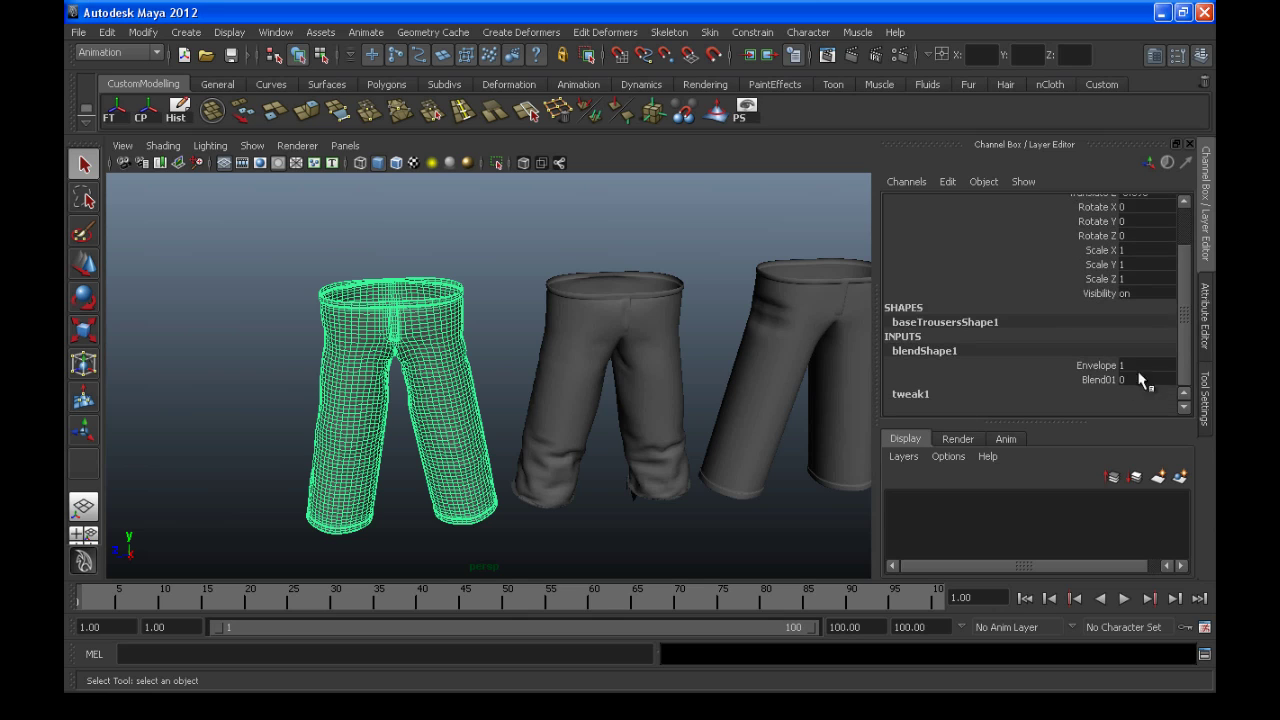
{"action": "left_click", "coordinate": [1102, 378]}
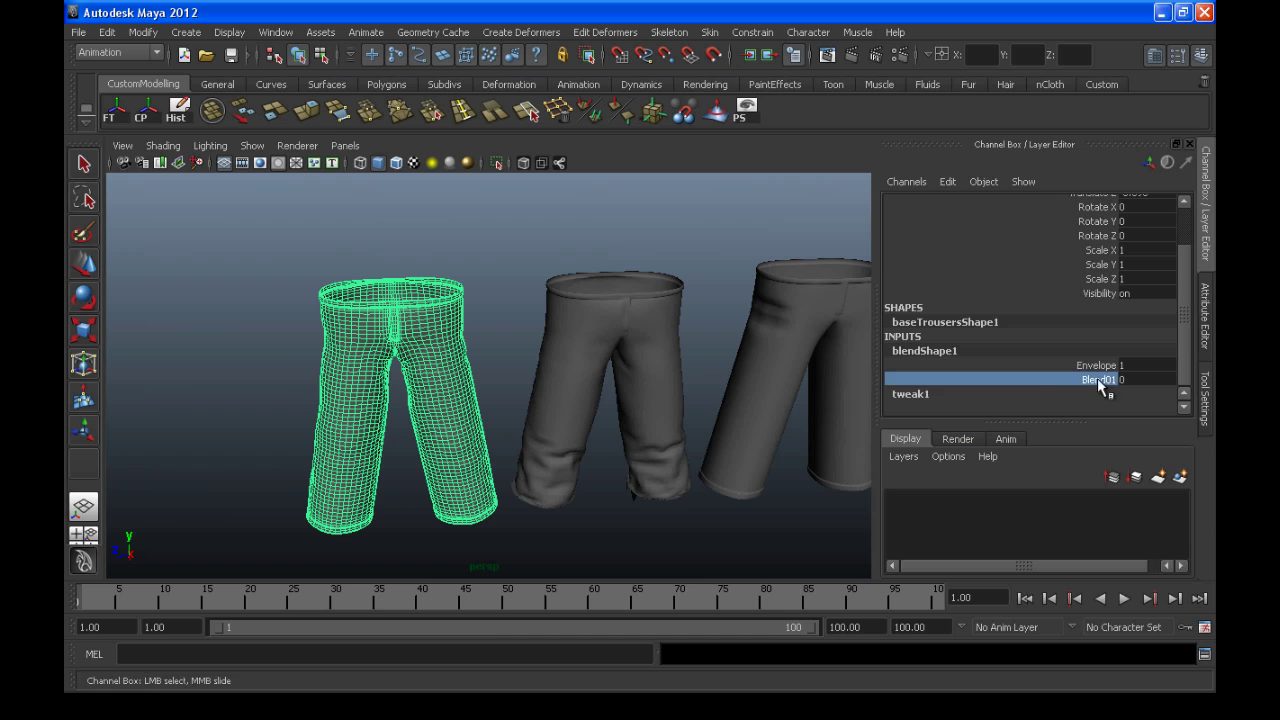
{"action": "mouse_move", "coordinate": [516, 331]}
{"action": "middle_mouse_down"}
{"action": "mouse_move", "coordinate": [563, 329]}
{"action": "mouse_move", "coordinate": [534, 323]}
{"action": "middle_mouse_up"}
{"action": "right_click_drag", "start_coordinate": [534, 323], "coordinate": [563, 325], "text": "alt"}
{"action": "middle_click_drag", "start_coordinate": [563, 325], "coordinate": [600, 329], "text": "alt"}
Turn off selection highlighting in the viewport and compare the morphed base trousers with the target trousers, including their hems
{"action": "left_click", "coordinate": [249, 146]}
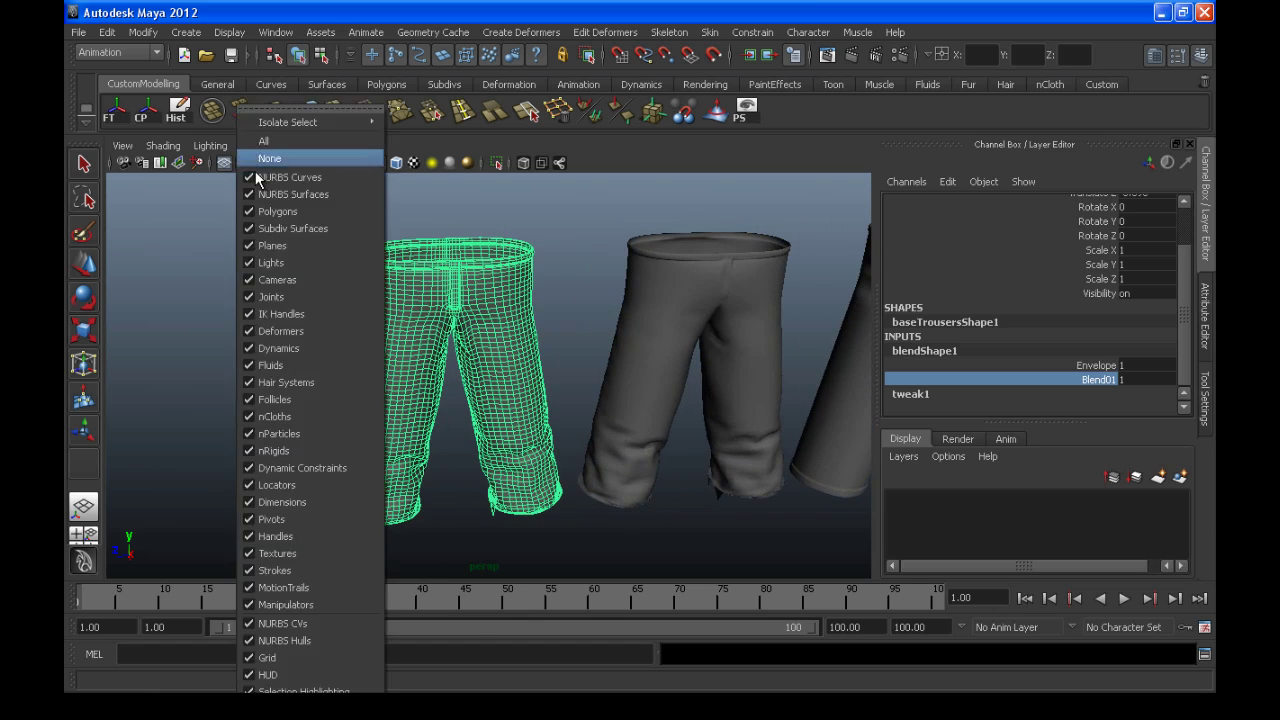
{"action": "left_click", "coordinate": [345, 691]}
{"action": "mouse_move", "coordinate": [363, 423]}
{"action": "left_mouse_down", "text": "alt"}
{"action": "mouse_move", "coordinate": [397, 397]}
{"action": "mouse_move", "coordinate": [399, 374]}
{"action": "mouse_move", "coordinate": [406, 414]}
{"action": "mouse_move", "coordinate": [380, 404]}
{"action": "left_mouse_up", "text": "alt"}
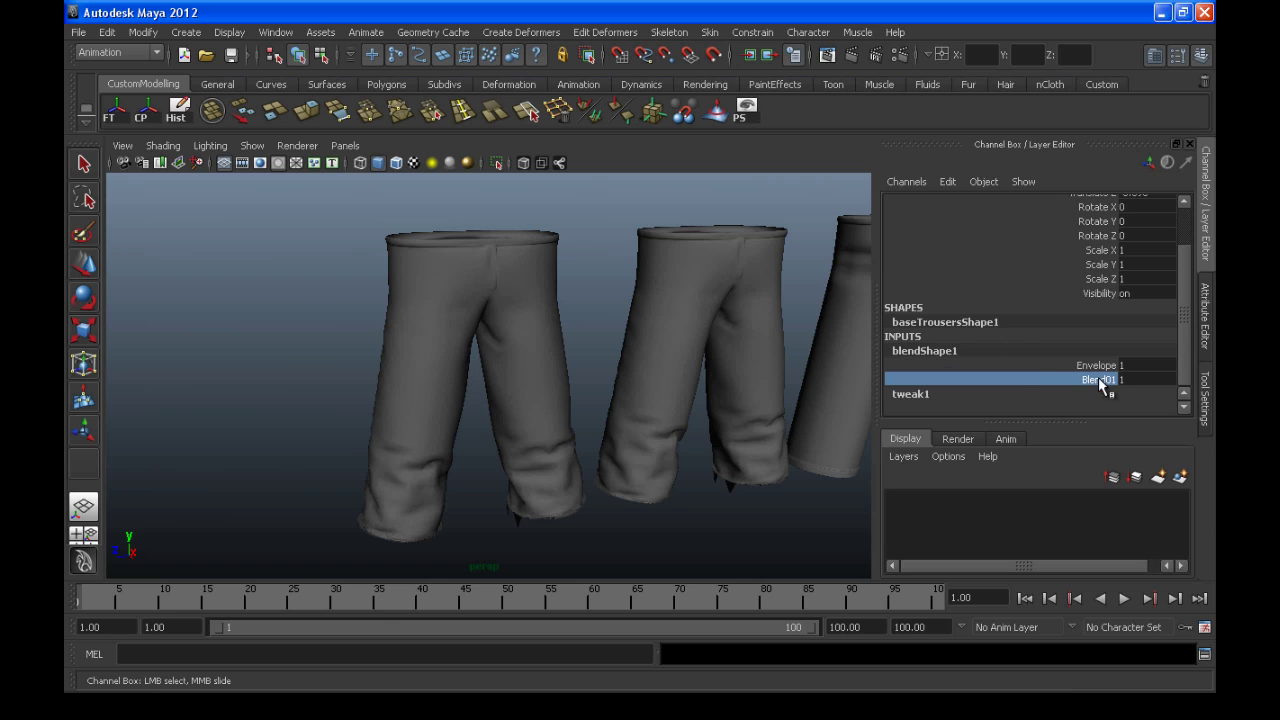
{"action": "middle_click_drag", "start_coordinate": [726, 374], "coordinate": [614, 400]}
{"action": "middle_click_drag", "start_coordinate": [676, 470], "coordinate": [571, 429], "text": "alt"}
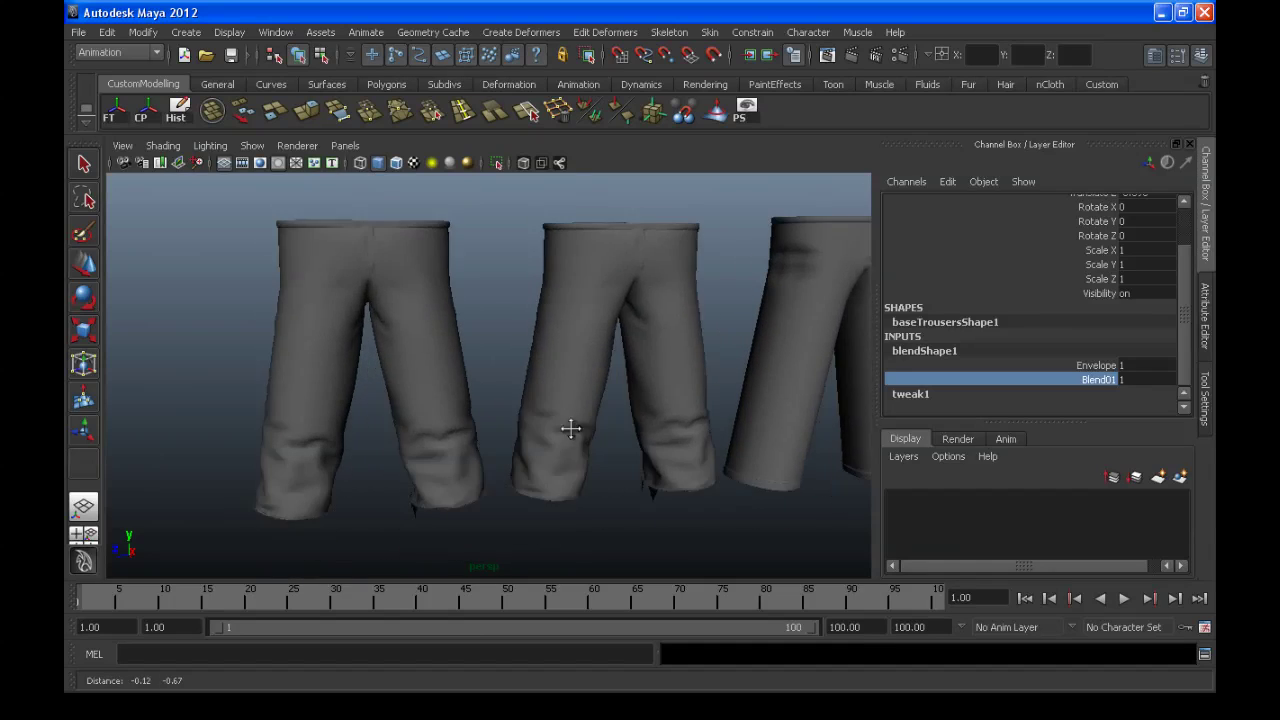
{"action": "left_click_drag", "start_coordinate": [583, 314], "coordinate": [527, 405], "text": "alt"}
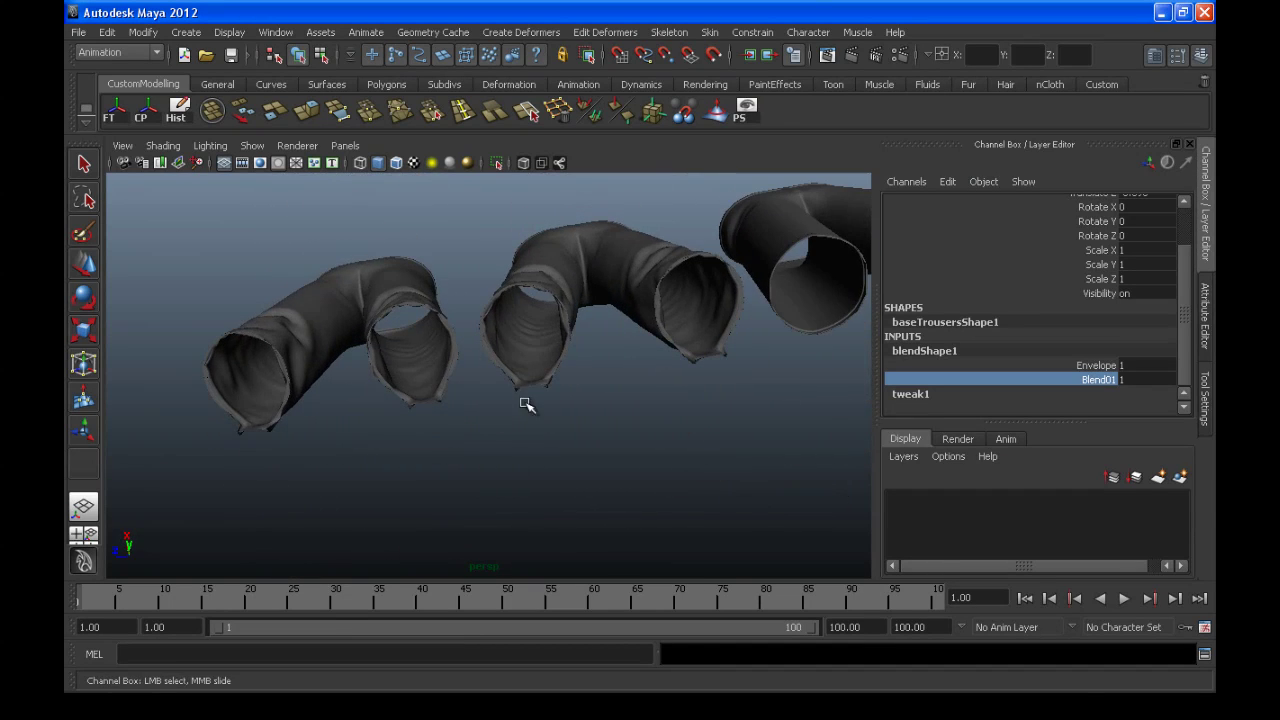
{"action": "left_click_drag", "start_coordinate": [620, 363], "coordinate": [474, 440], "text": "alt"}
{"action": "middle_click_drag", "start_coordinate": [474, 440], "coordinate": [464, 386], "text": "alt"}
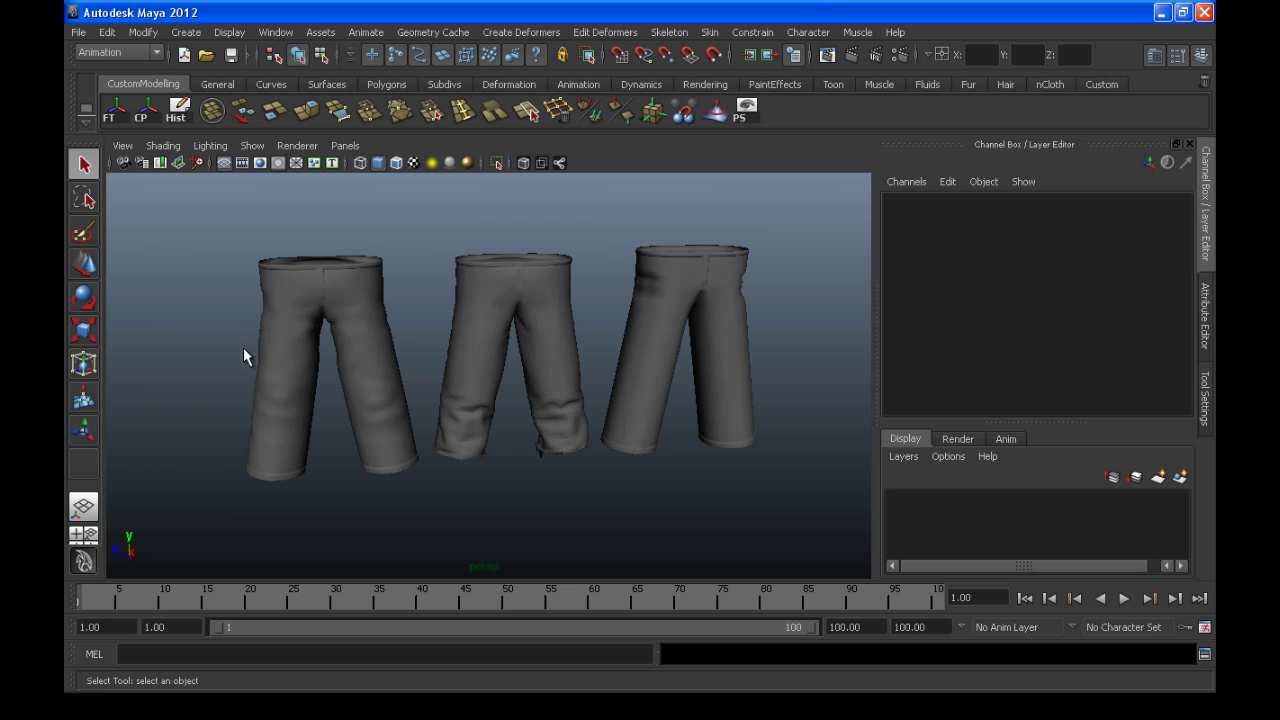
Create a Blend Shape deformer on baseTrousers with both Blend01 and blend02 as its targets
{"action": "left_click_drag", "start_coordinate": [355, 463], "coordinate": [356, 464]}
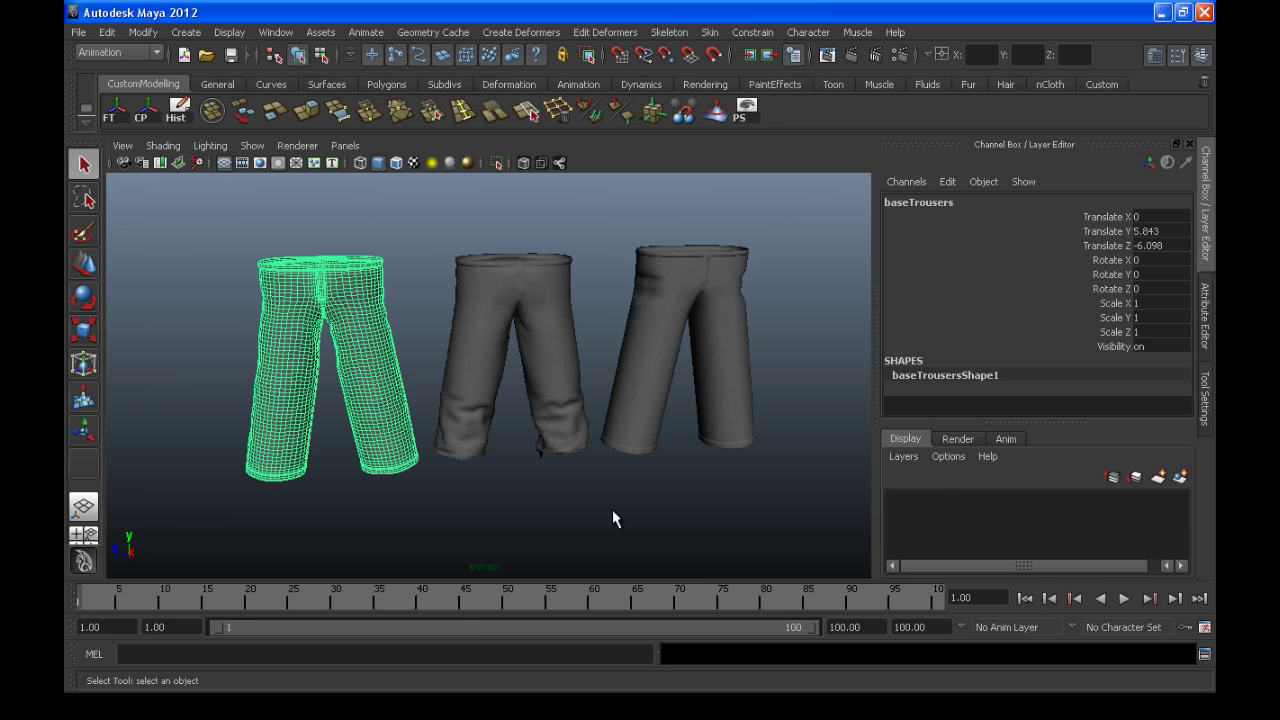
{"action": "left_click", "coordinate": [624, 532]}
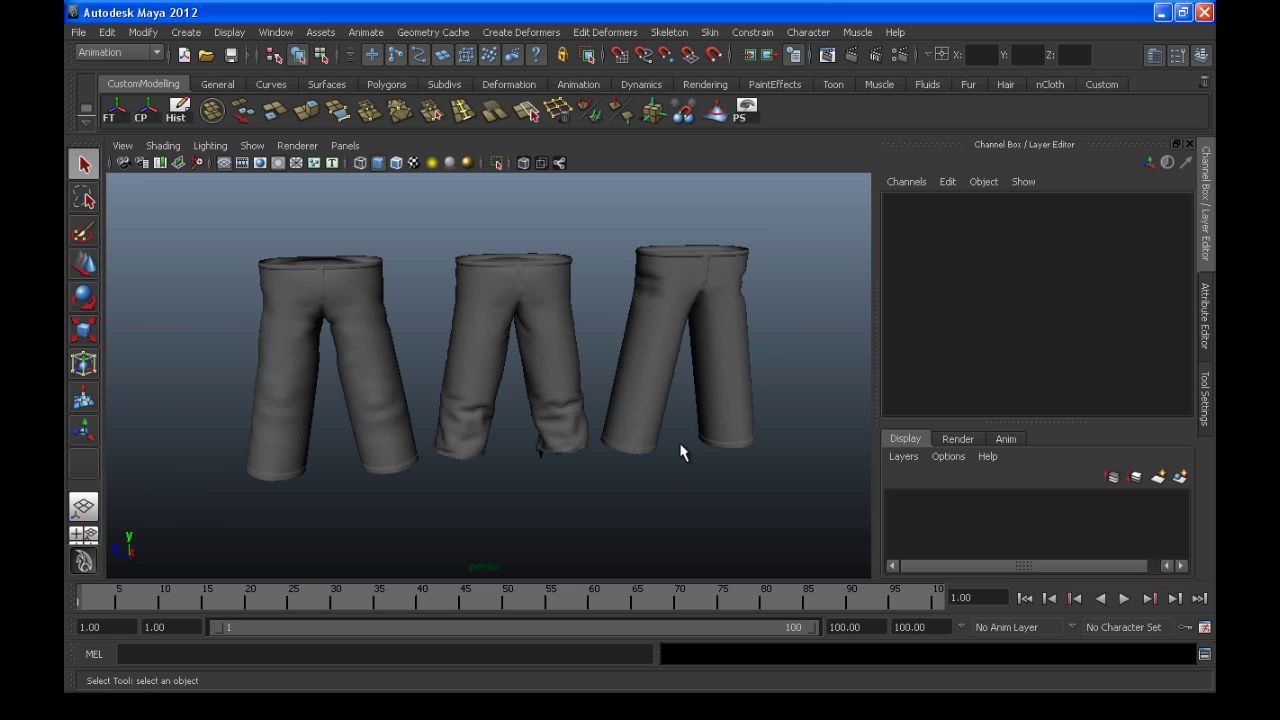
{"action": "left_click_drag", "start_coordinate": [677, 465], "coordinate": [563, 419], "text": "alt"}
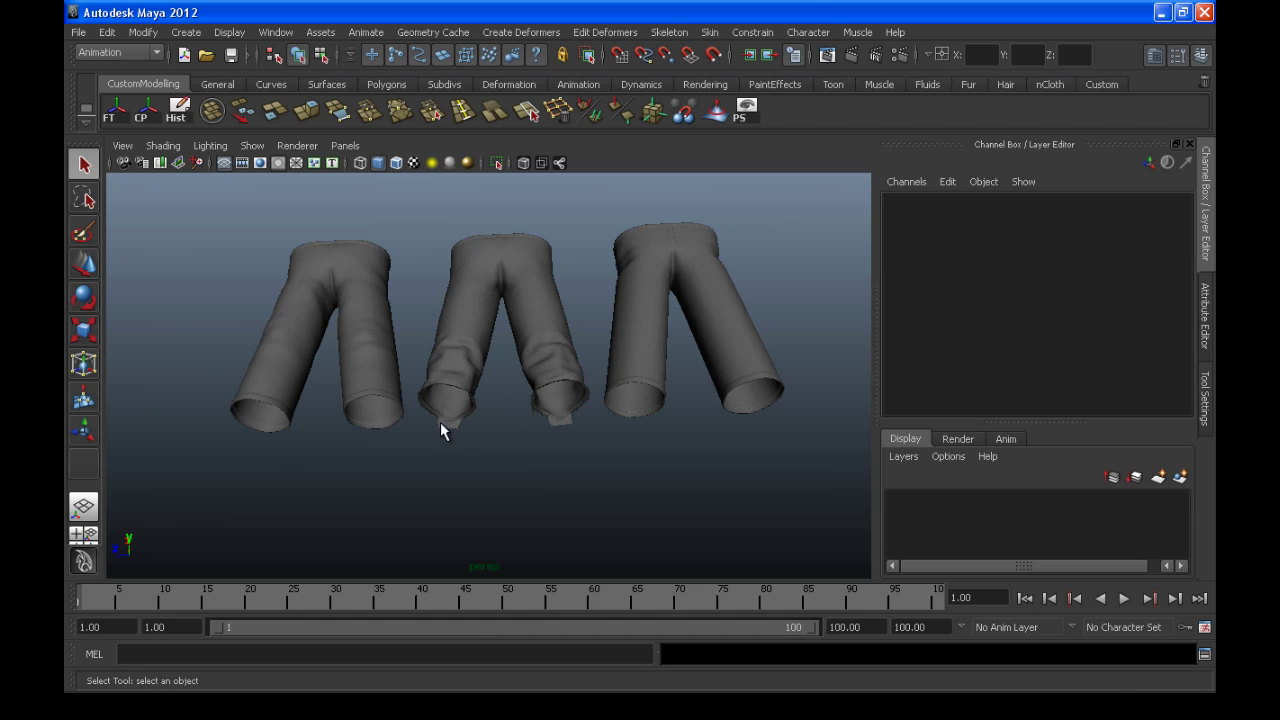
{"action": "left_click_drag", "start_coordinate": [329, 425], "coordinate": [457, 417], "text": "alt"}
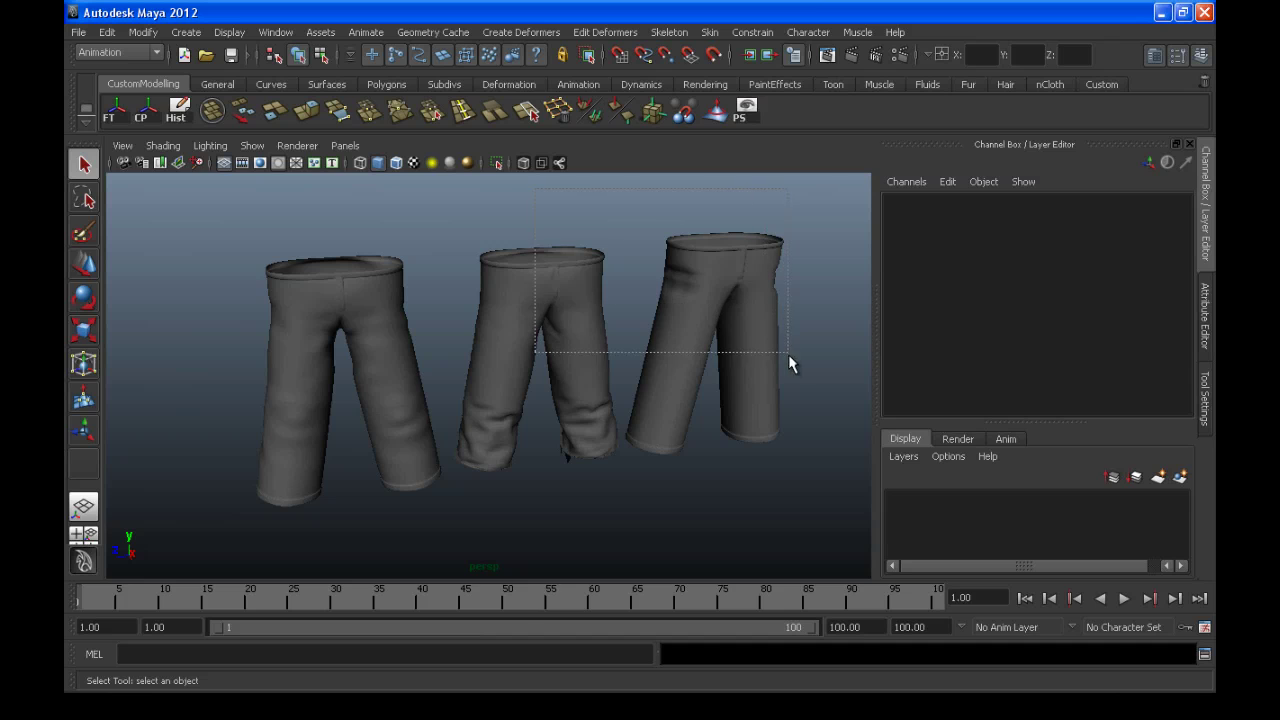
{"action": "left_click_drag", "start_coordinate": [815, 404], "coordinate": [815, 402]}
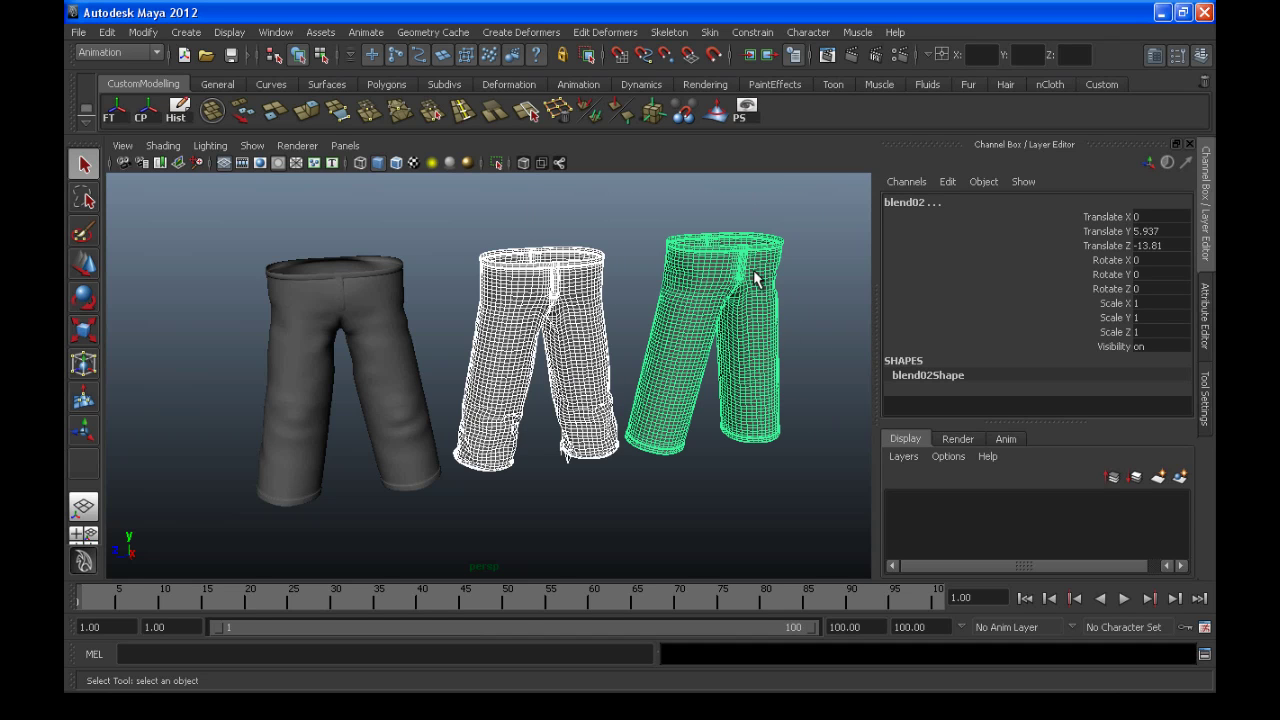
{"action": "left_click", "coordinate": [367, 300], "text": "shift"}
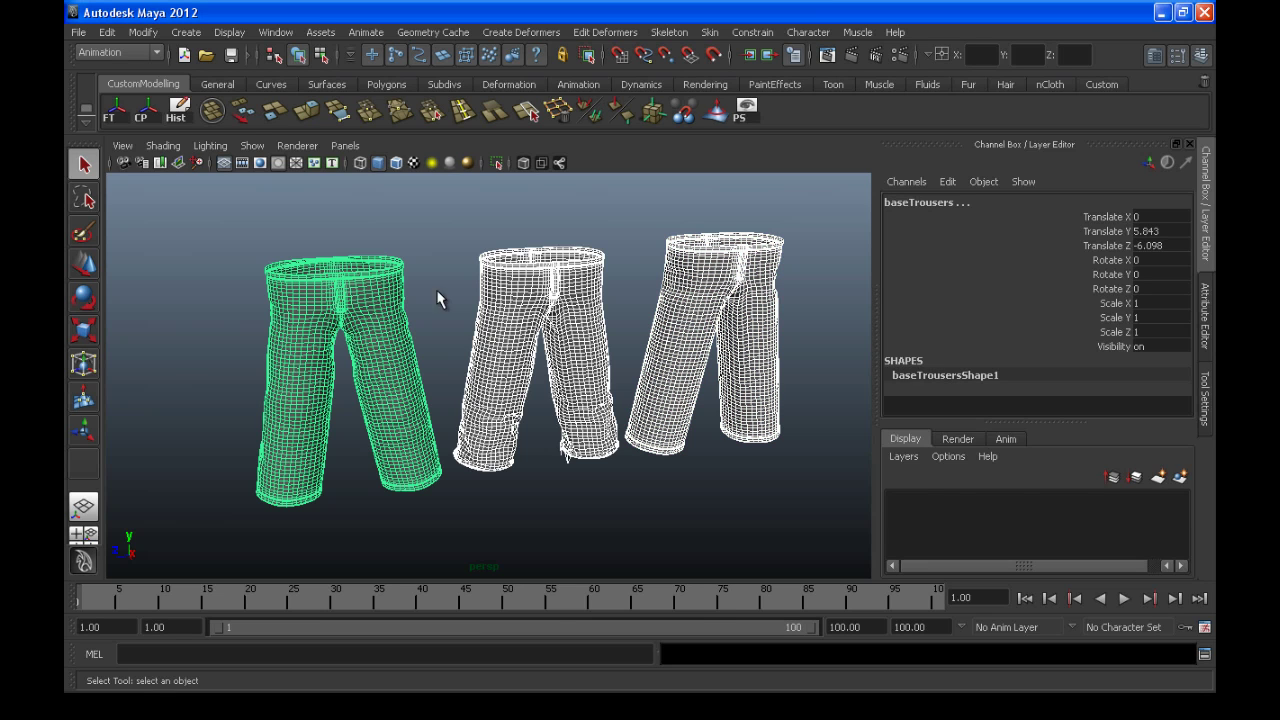
{"action": "left_click", "coordinate": [521, 32]}
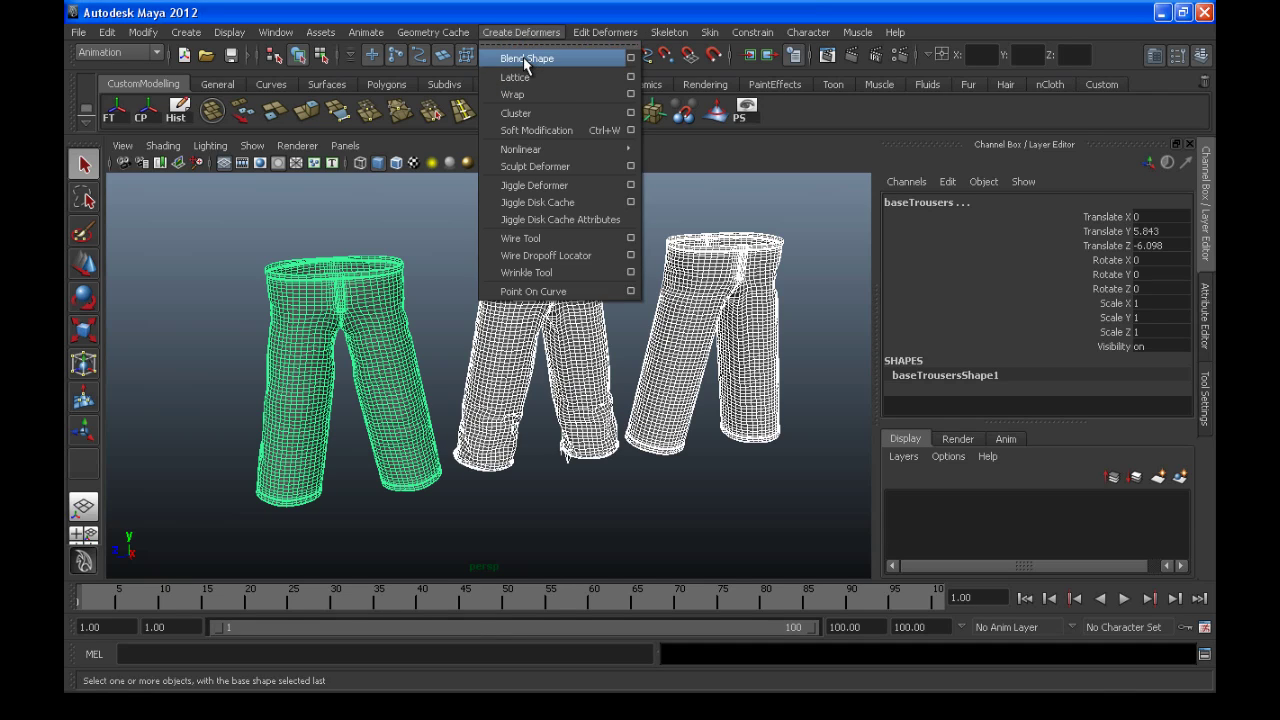
{"action": "left_click", "coordinate": [525, 60]}
Expose the blendShape1 weights of the base trousers and turn off selection highlighting in the viewport
{"action": "left_click", "coordinate": [304, 330]}
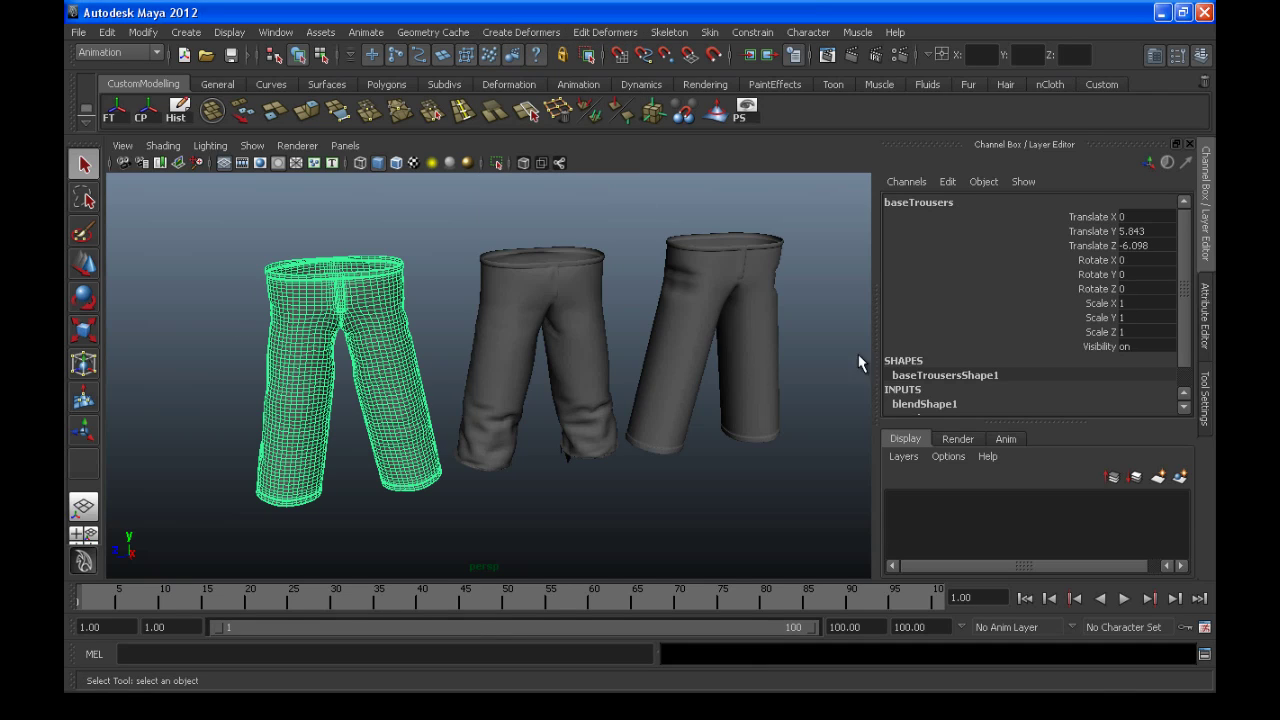
{"action": "left_click_drag", "start_coordinate": [1187, 284], "coordinate": [1195, 312]}
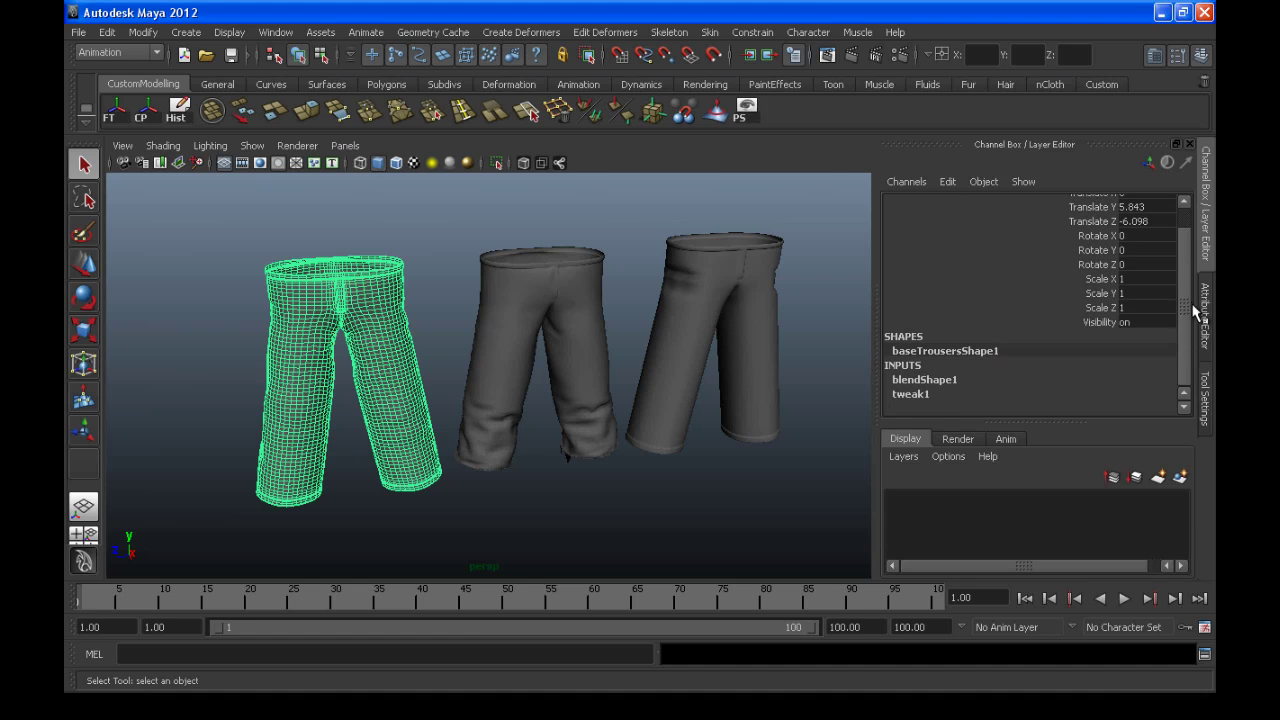
{"action": "left_click", "coordinate": [990, 380]}
{"action": "double_click", "coordinate": [998, 378]}
{"action": "scroll", "coordinate": [1180, 340], "scroll_direction": "down", "scroll_amount": 2}
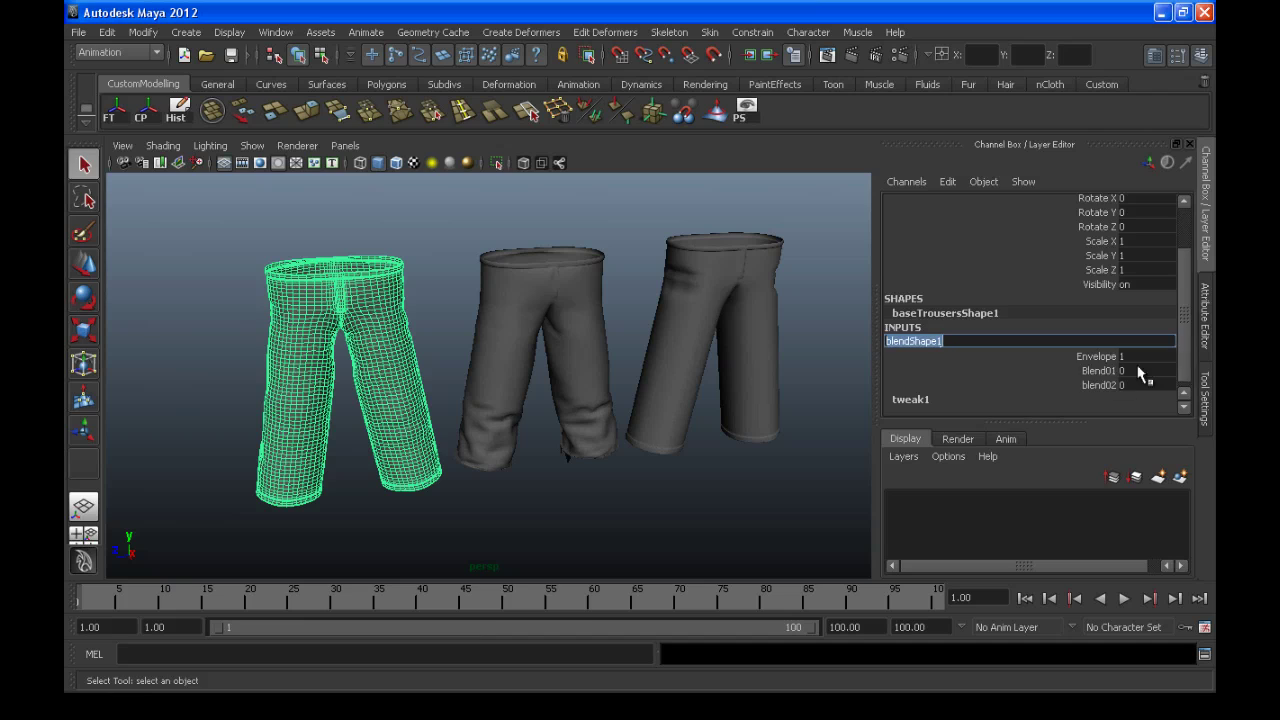
{"action": "left_click", "coordinate": [1100, 370]}
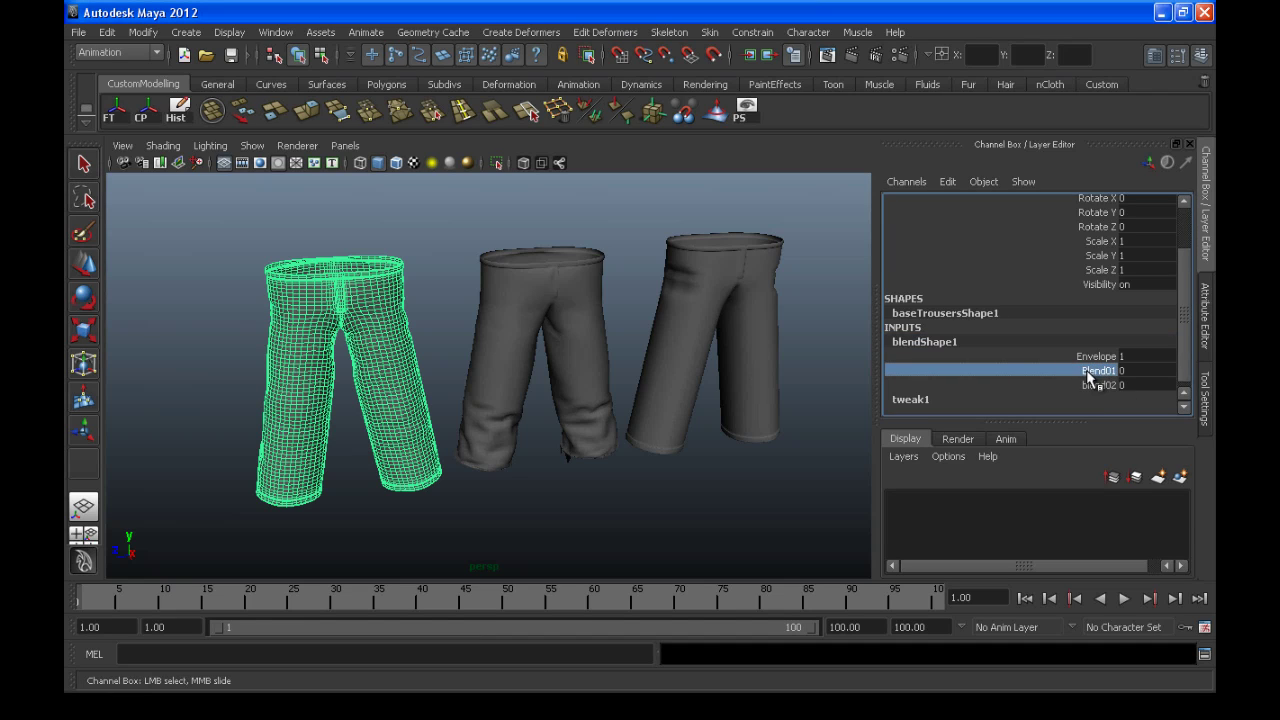
{"action": "left_click", "coordinate": [256, 146]}
{"action": "left_click", "coordinate": [365, 689]}
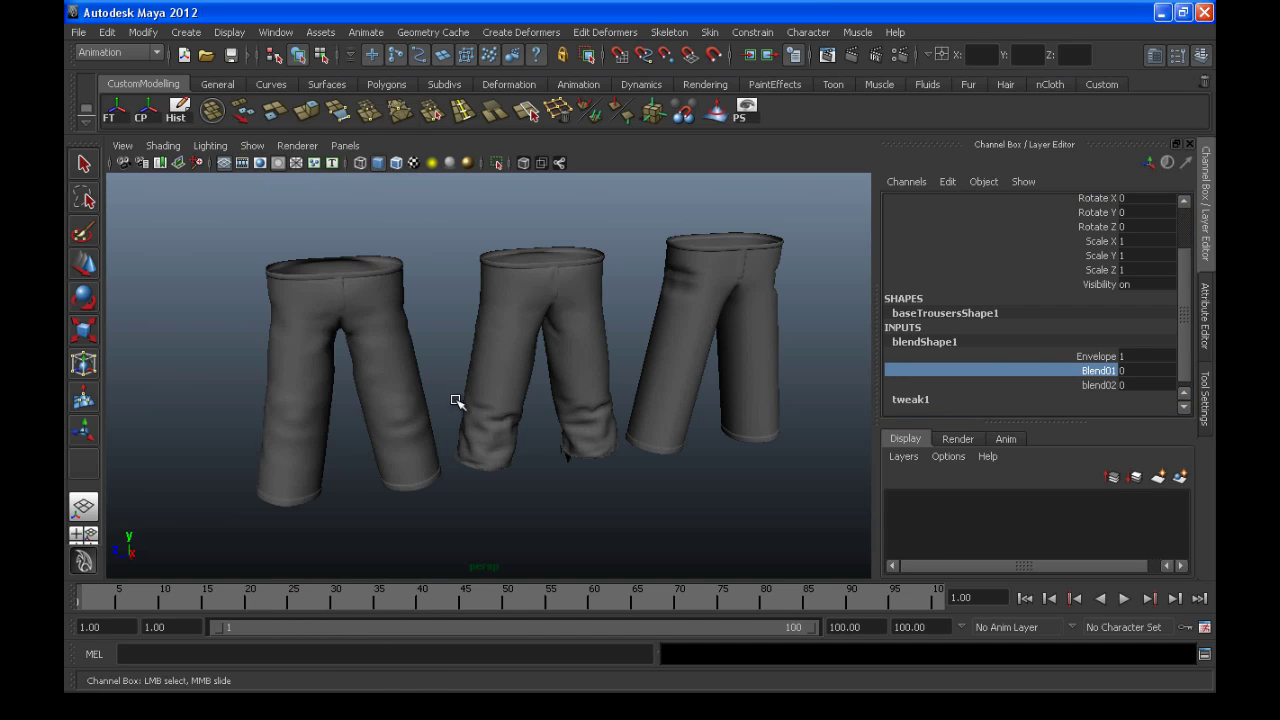
Set the Blend01 weight of blendShape1 to 1 on the base trousers
{"action": "left_click", "coordinate": [1135, 369]}
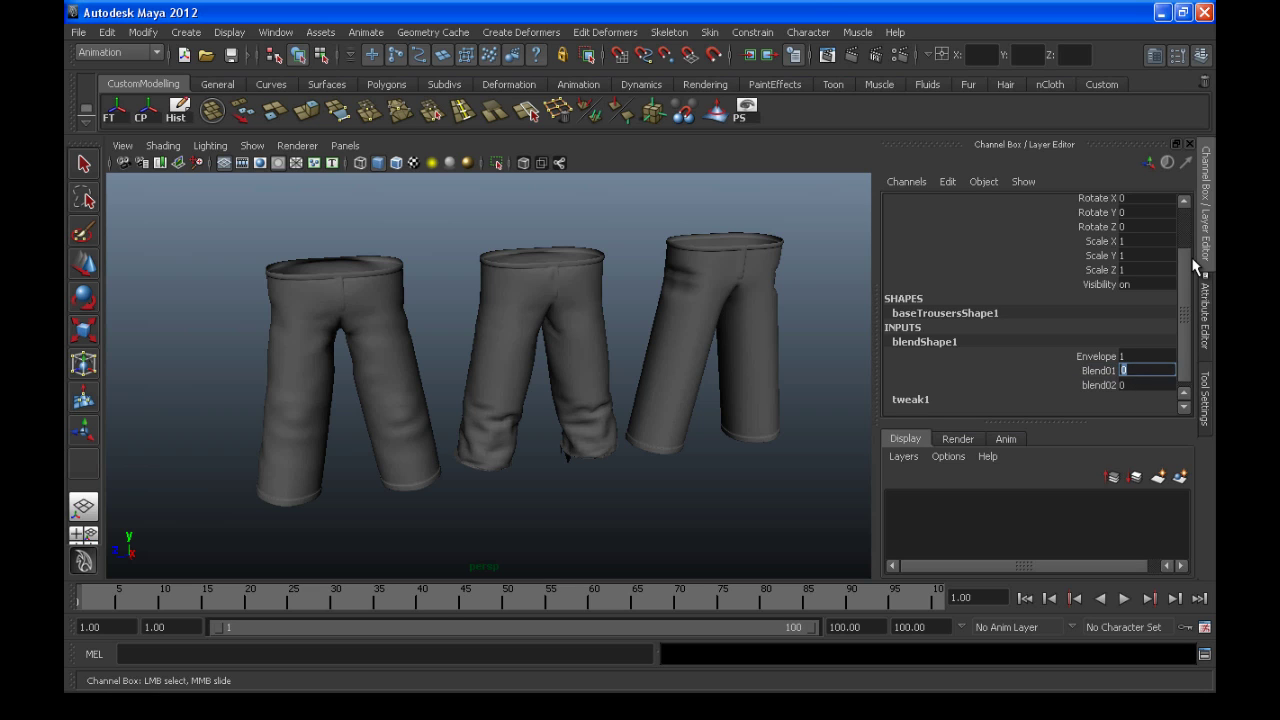
{"action": "type", "text": "1"}
{"action": "key", "text": "Return"}
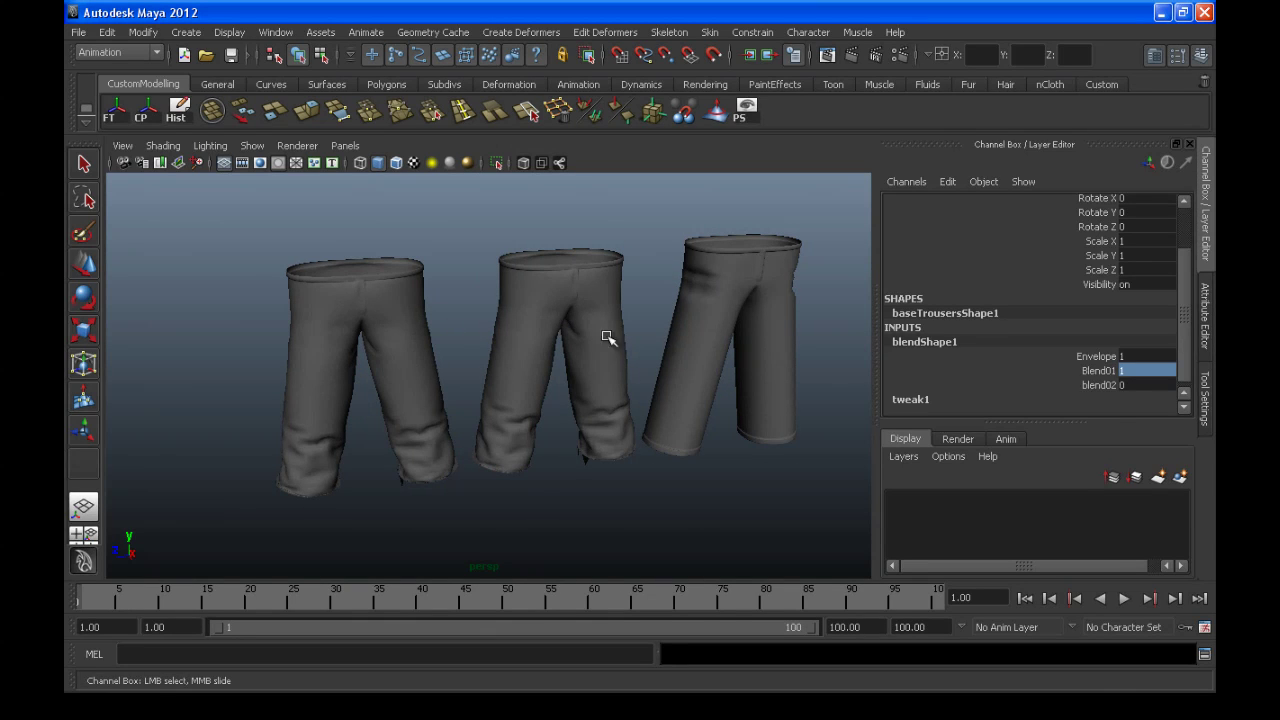
Swap the base trousers to the second target by setting Blend01 to 0 and blend02 to 1
{"action": "left_click", "coordinate": [1122, 370]}
{"action": "type", "text": "0"}
{"action": "key", "text": "Tab"}
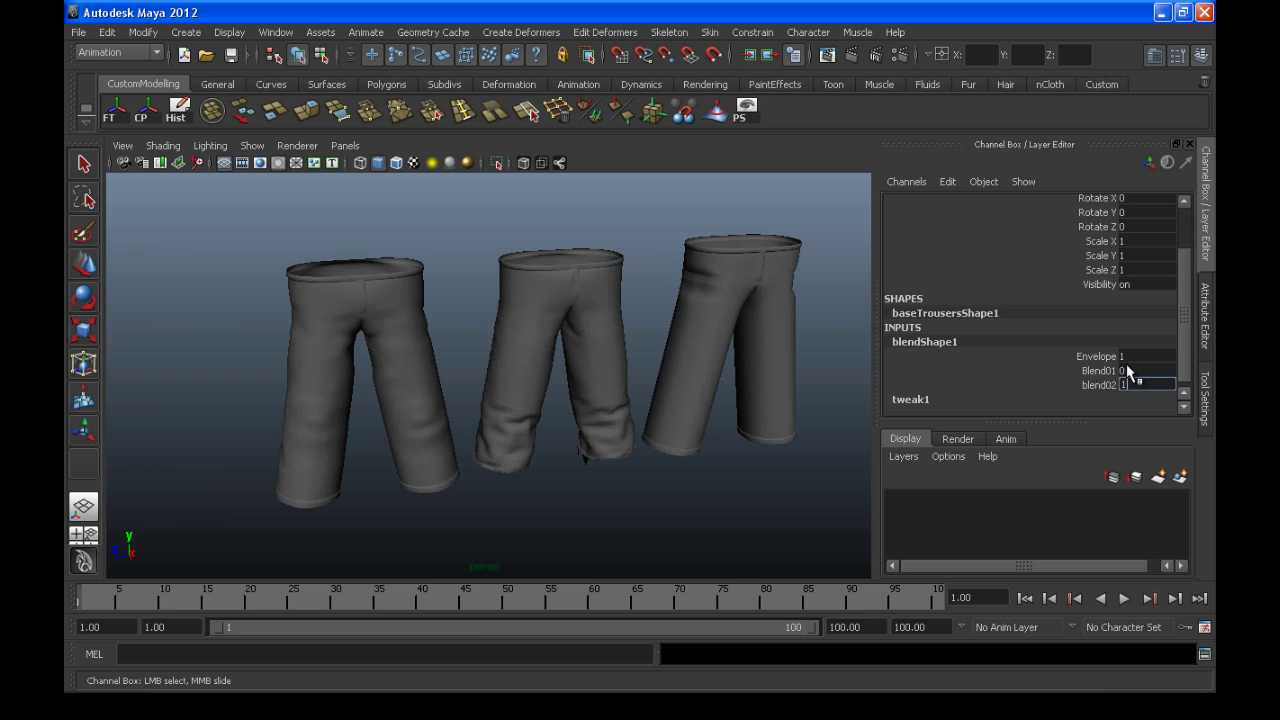
{"action": "key", "text": "Return"}
{"action": "left_click_drag", "start_coordinate": [592, 346], "coordinate": [505, 350], "text": "alt"}
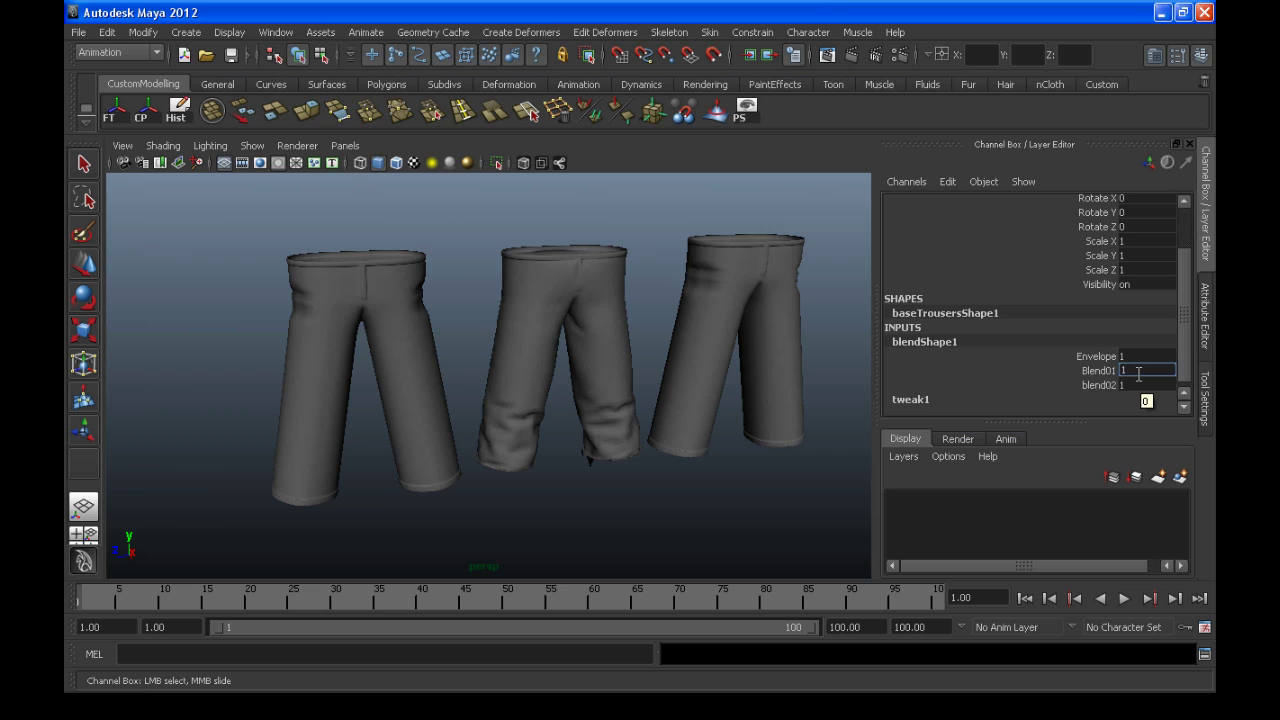
Combine both targets by setting Blend01 back to 1, and inspect the base trousers' mixed shape from several angles
{"action": "key", "text": "Return"}
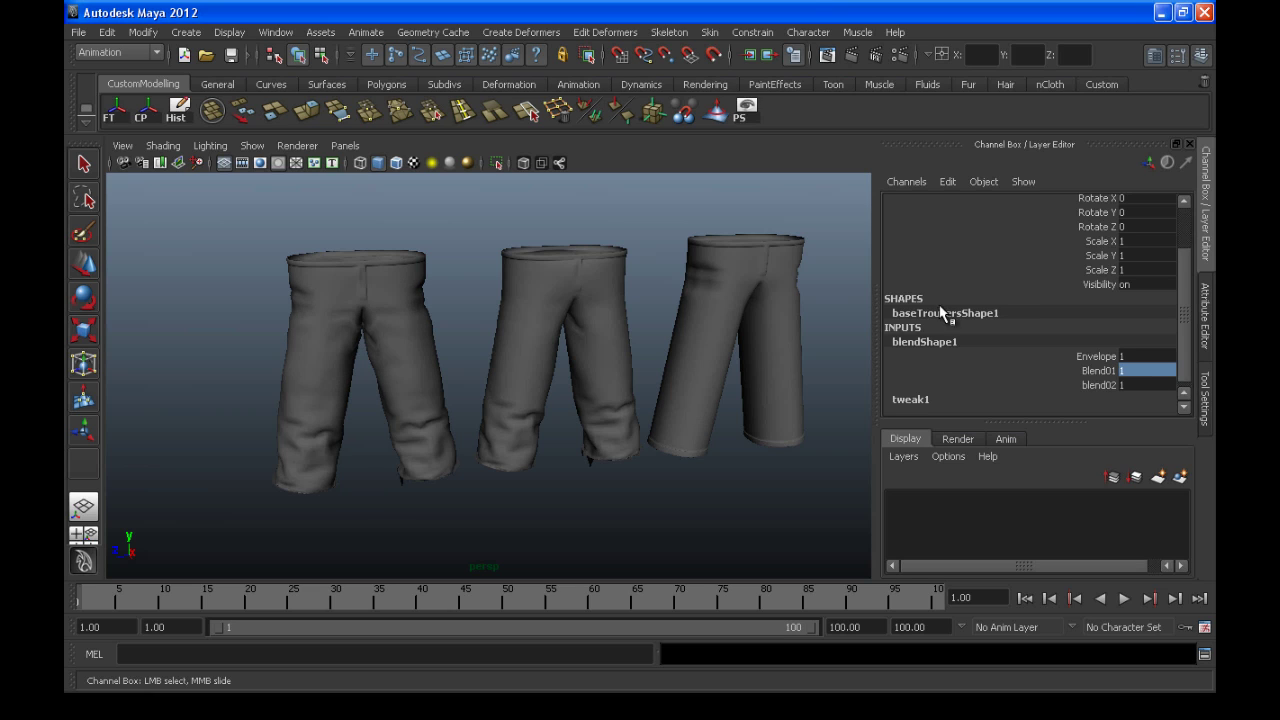
{"action": "left_click_drag", "start_coordinate": [371, 423], "coordinate": [323, 354], "text": "alt"}
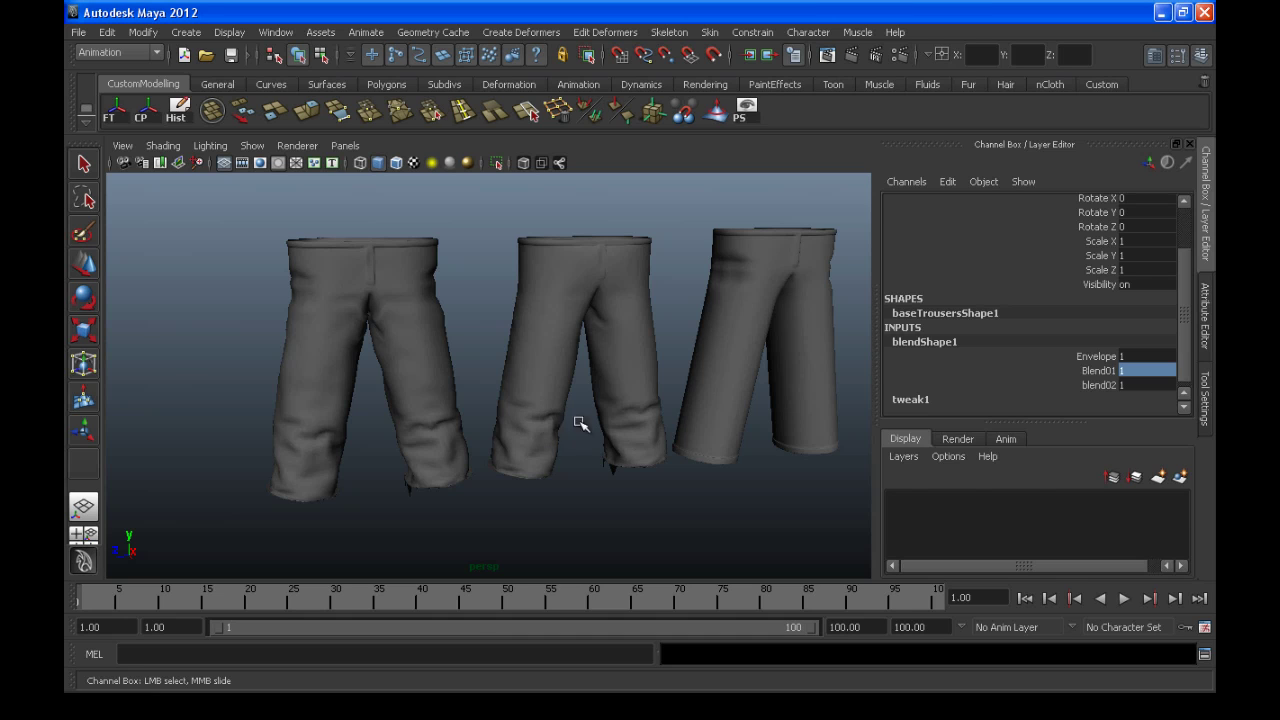
{"action": "left_click_drag", "start_coordinate": [287, 342], "coordinate": [352, 306], "text": "alt"}
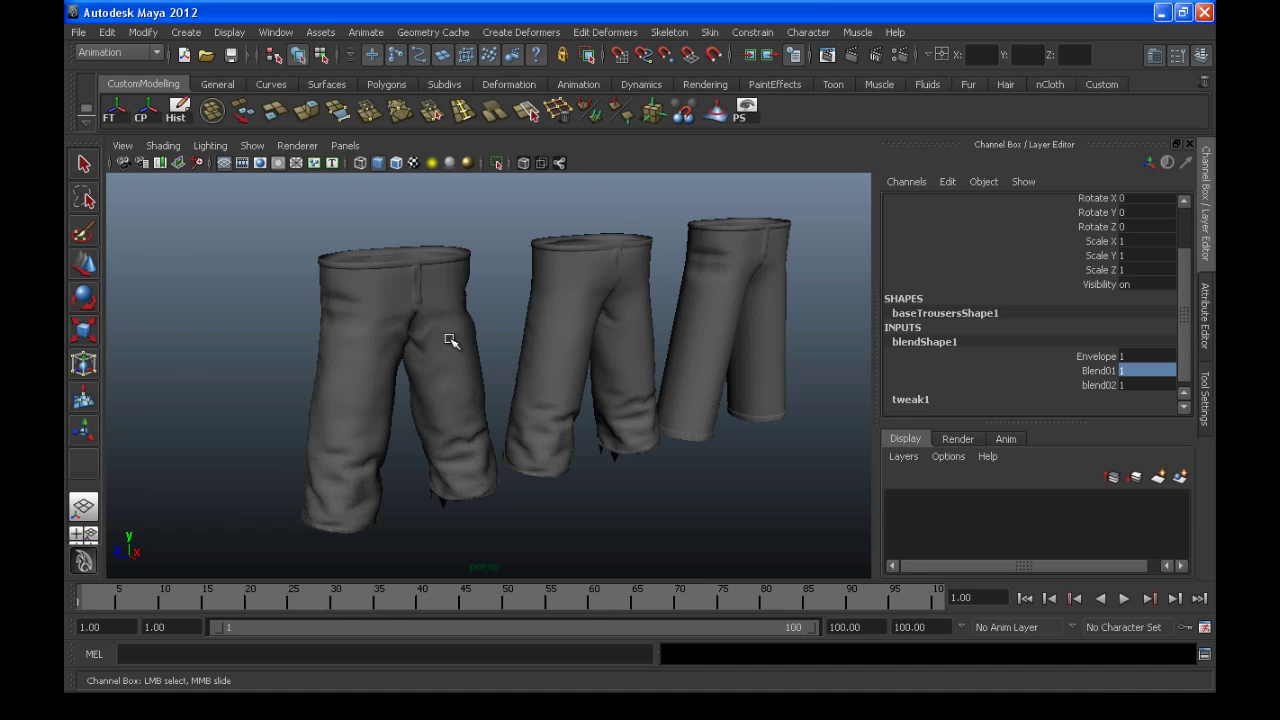
{"action": "left_click_drag", "start_coordinate": [636, 411], "coordinate": [707, 390], "text": "alt"}
Set partial blend weights on the base trousers: 0.5 for Blend01 and 0.67 for blend02
{"action": "left_click", "coordinate": [1130, 369]}
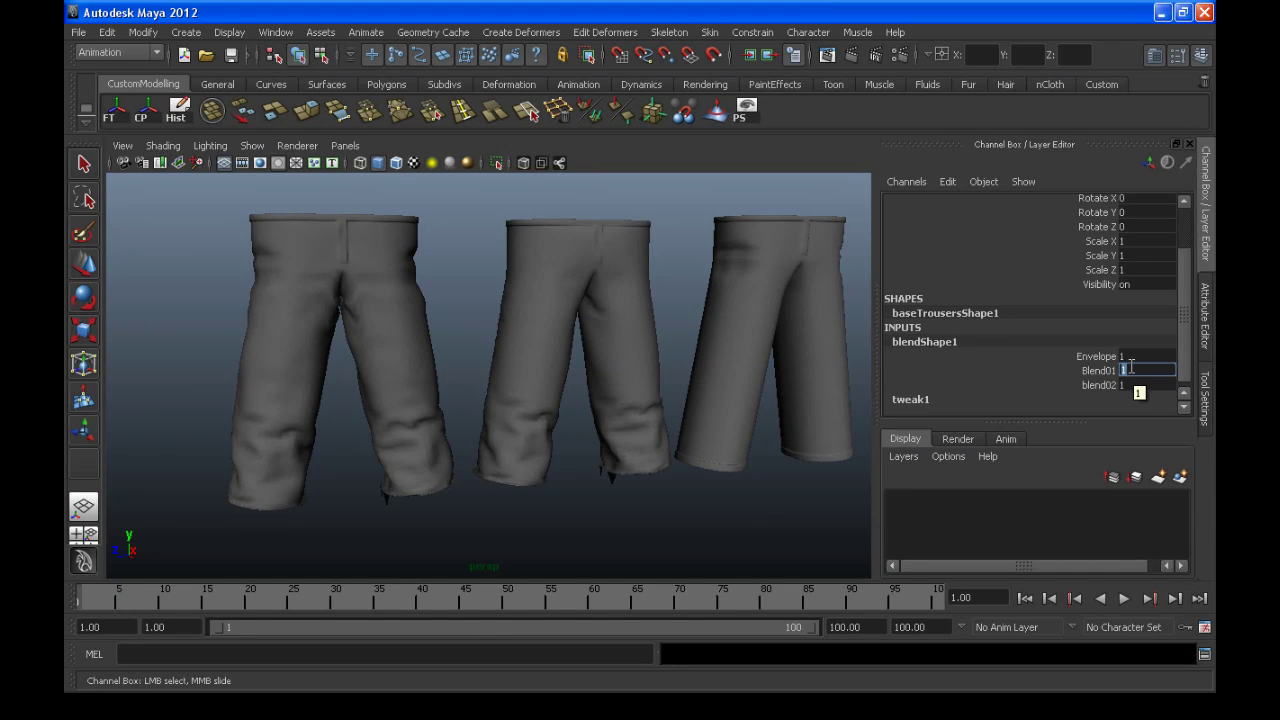
{"action": "type", "text": ".5"}
{"action": "key", "text": "Return"}
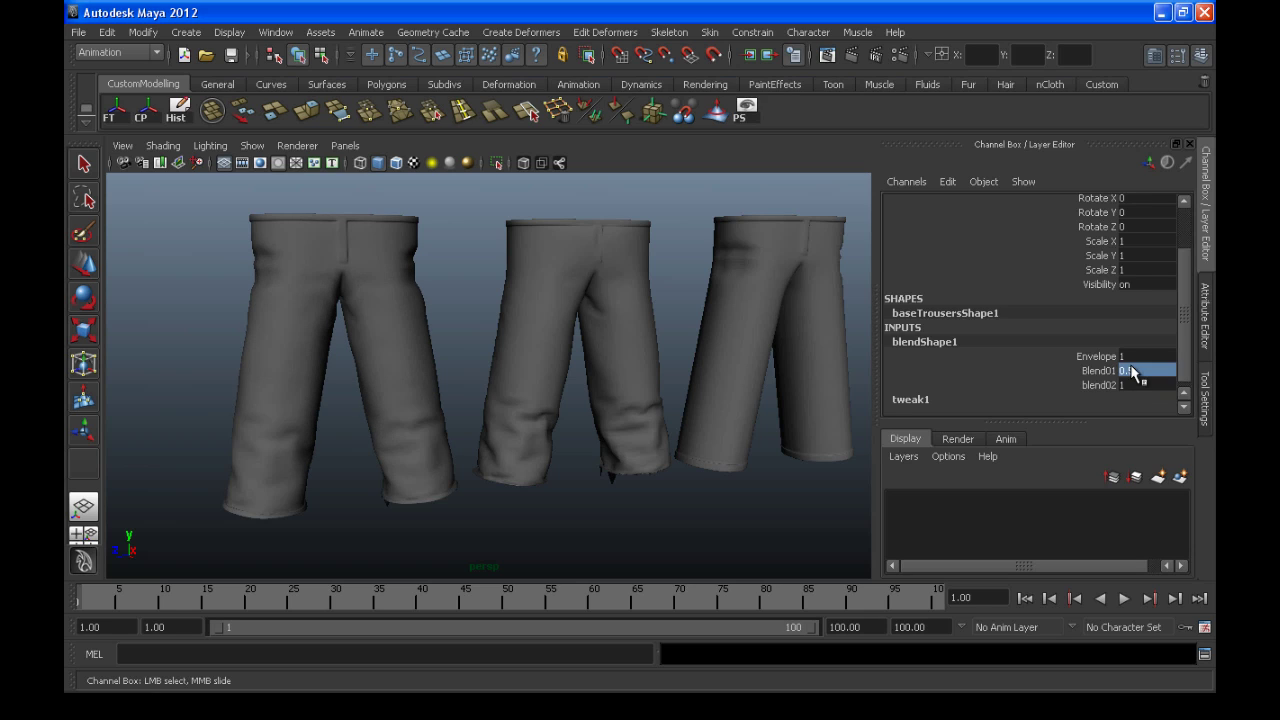
{"action": "left_click", "coordinate": [1133, 385]}
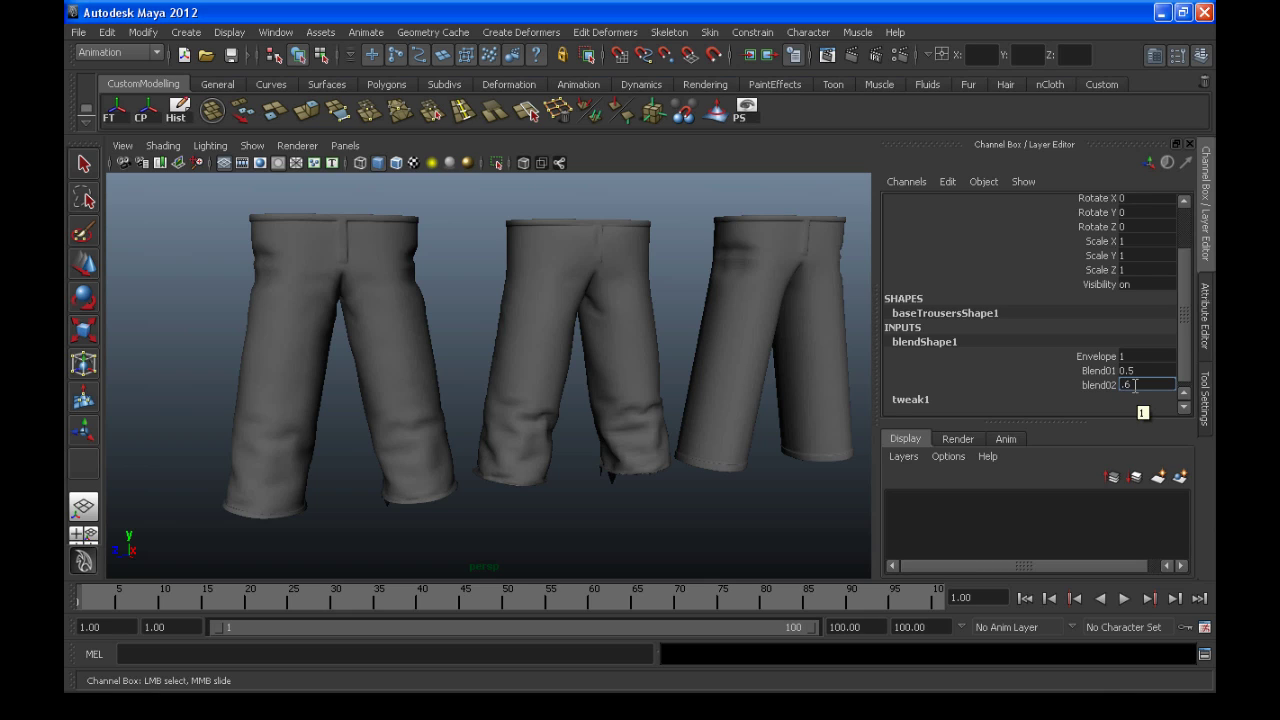
{"action": "key", "text": "Return"}
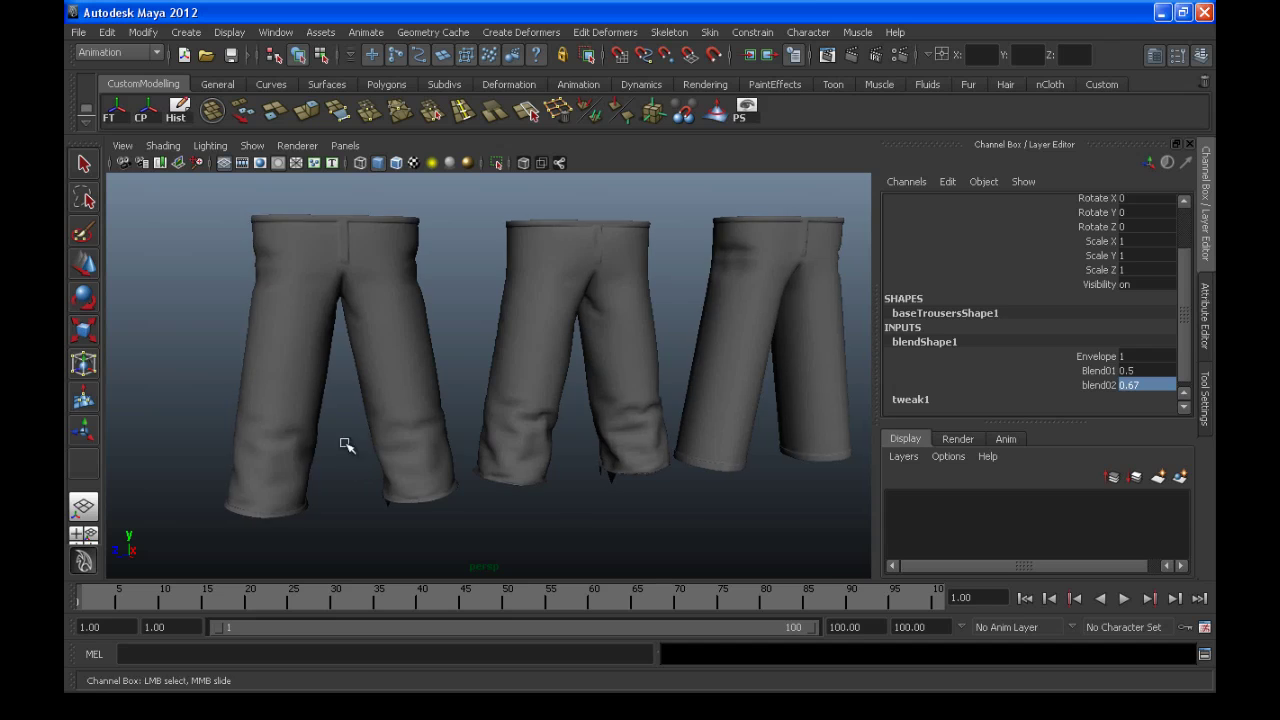
Examine the partially blended base trousers beside the targets, checking the leg openings from below and the overall shape from the front
{"action": "left_click_drag", "start_coordinate": [343, 443], "coordinate": [337, 371], "text": "alt"}
{"action": "middle_click_drag", "start_coordinate": [405, 428], "coordinate": [443, 377], "text": "alt"}
{"action": "right_click_drag", "start_coordinate": [443, 377], "coordinate": [463, 357], "text": "alt"}
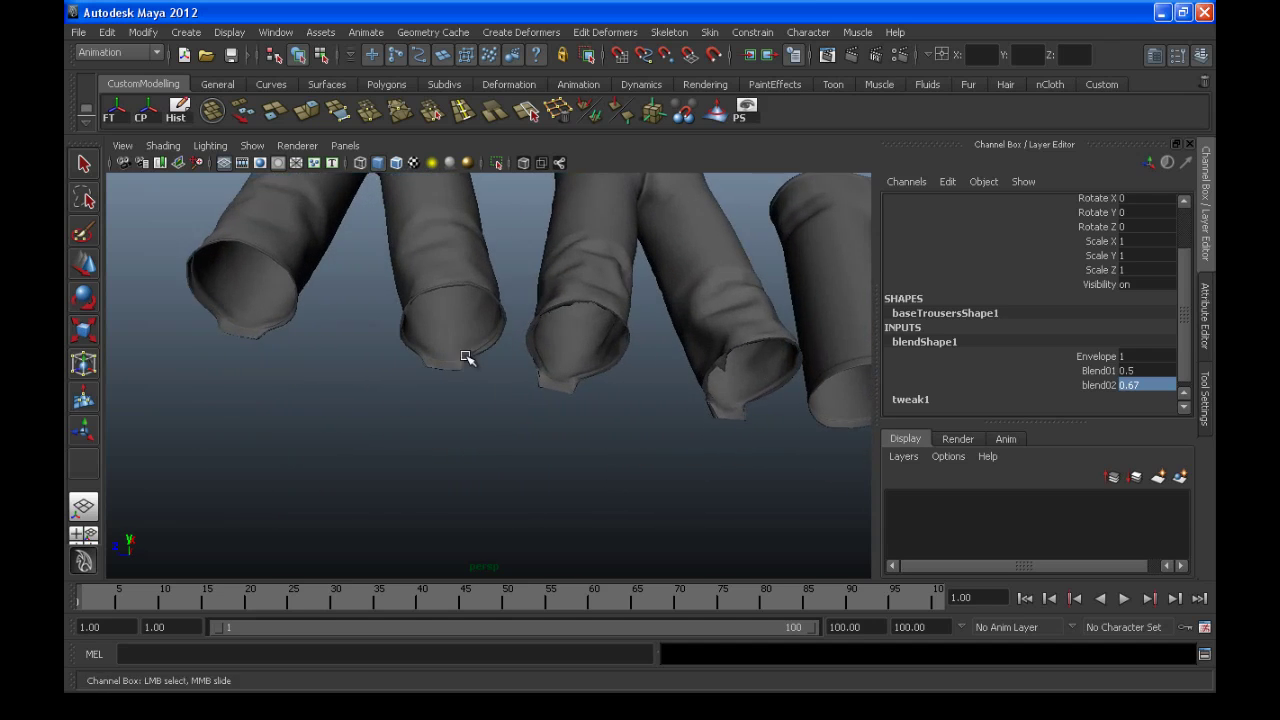
{"action": "left_click_drag", "start_coordinate": [463, 357], "coordinate": [419, 398], "text": "alt"}
{"action": "middle_click_drag", "start_coordinate": [419, 398], "coordinate": [451, 397], "text": "alt"}
{"action": "right_click_drag", "start_coordinate": [451, 397], "coordinate": [526, 416], "text": "alt"}
{"action": "left_click_drag", "start_coordinate": [526, 416], "coordinate": [414, 458], "text": "alt"}
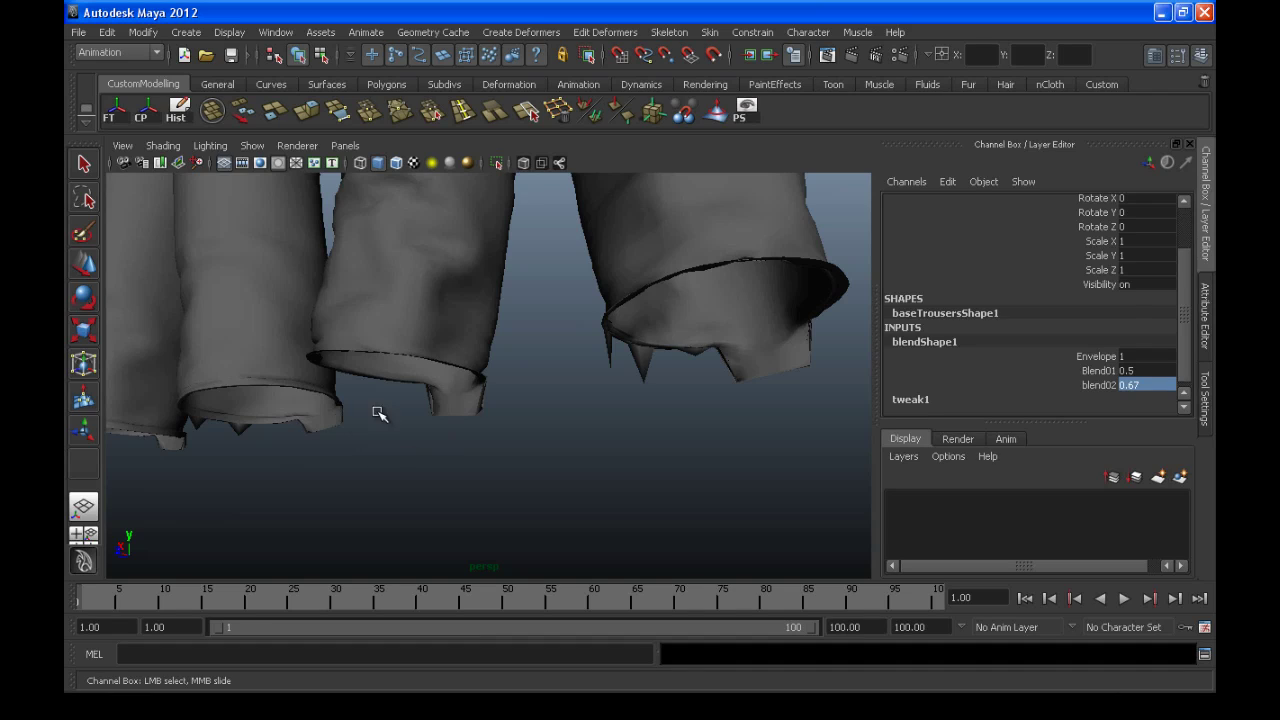
{"action": "left_click_drag", "start_coordinate": [343, 443], "coordinate": [420, 455], "text": "alt"}
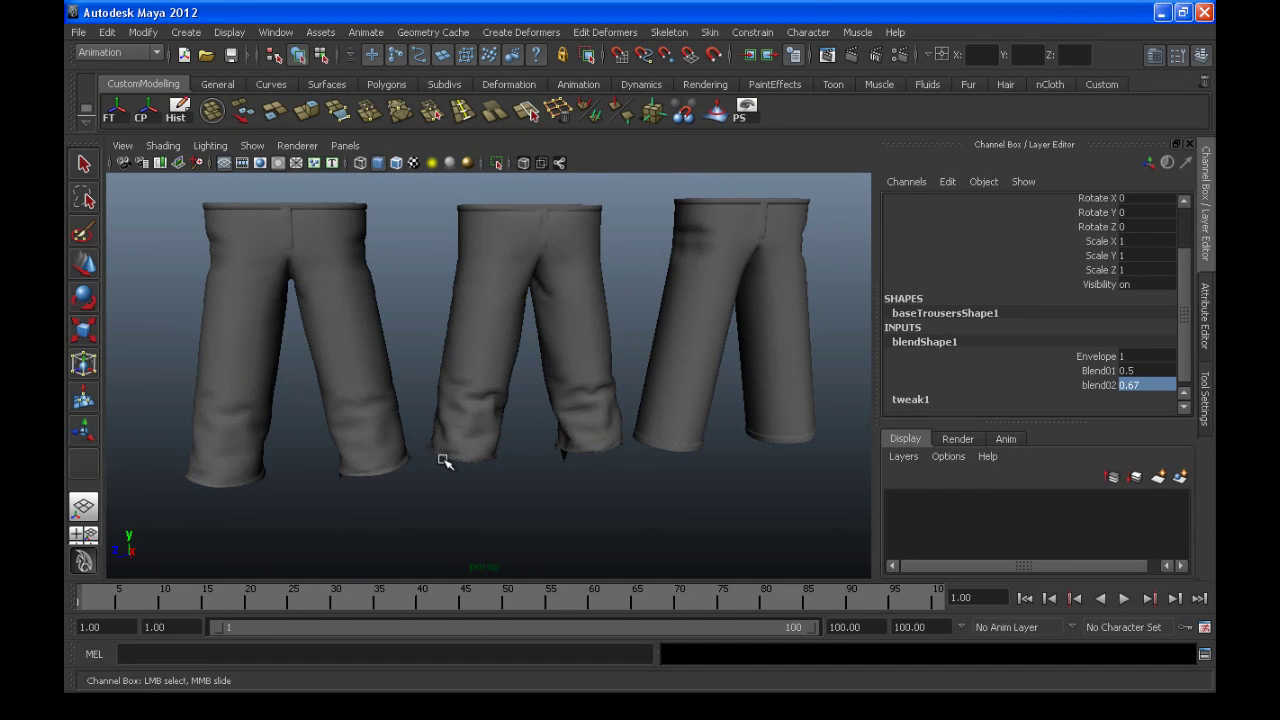
{"action": "left_click_drag", "start_coordinate": [447, 431], "coordinate": [490, 457], "text": "alt"}
{"action": "middle_click_drag", "start_coordinate": [490, 457], "coordinate": [693, 432]}
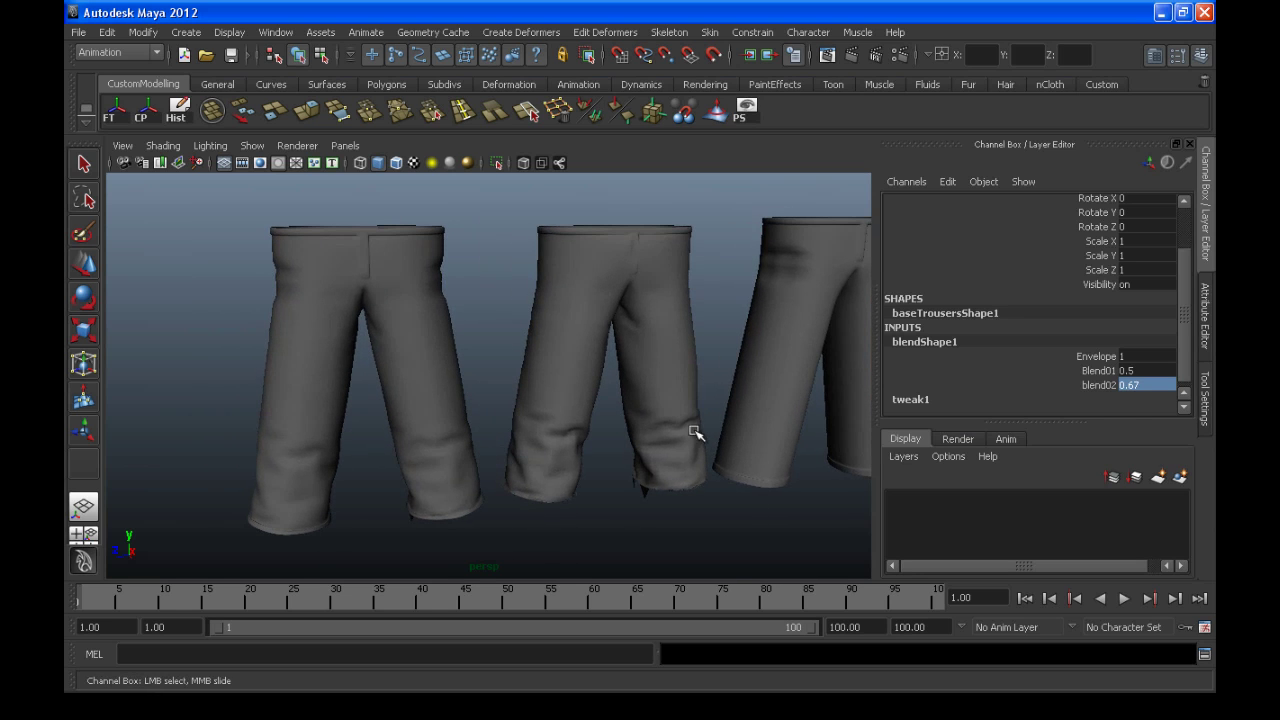
Set Blend01 to 0 and blend02 to 1 so the base trousers take only the second target's shape
{"action": "double_click", "coordinate": [1140, 371]}
{"action": "type", "text": "0"}
{"action": "key", "text": "Tab"}
{"action": "type", "text": "1"}
{"action": "key", "text": "Return"}
{"action": "left_click_drag", "start_coordinate": [527, 454], "coordinate": [420, 397], "text": "alt"}
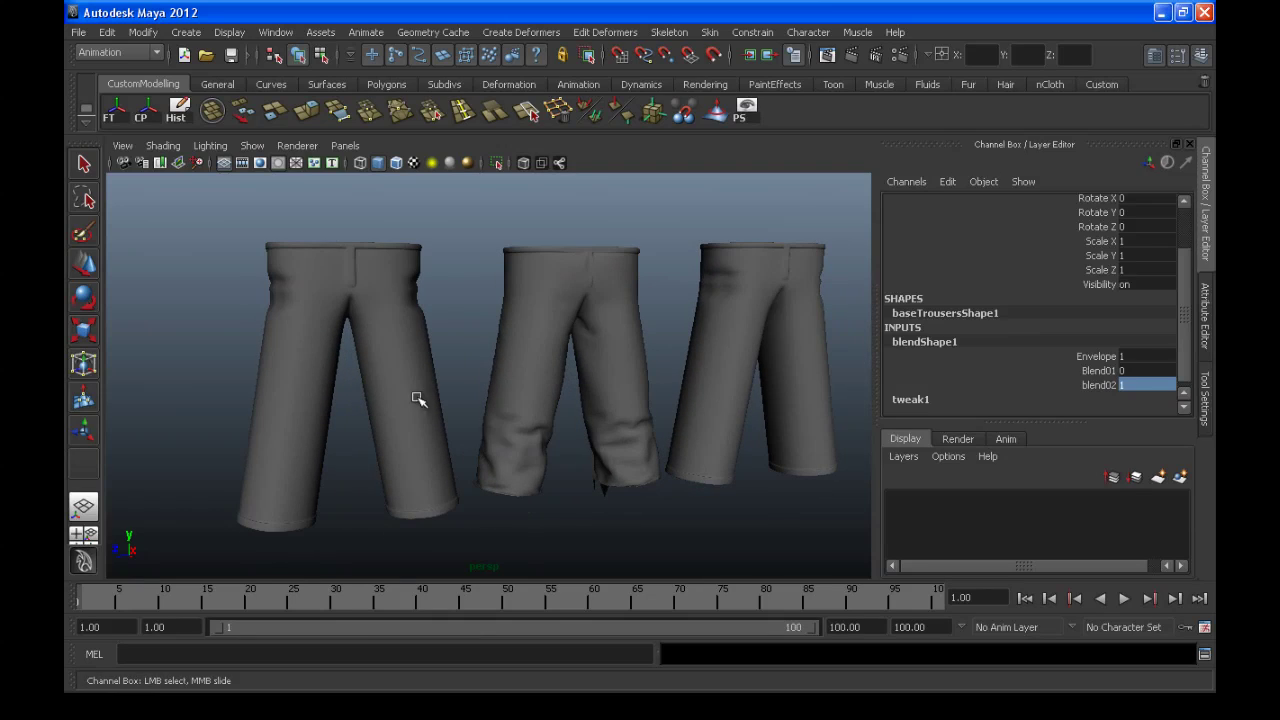
{"action": "left_click_drag", "start_coordinate": [306, 351], "coordinate": [310, 358], "text": "alt"}
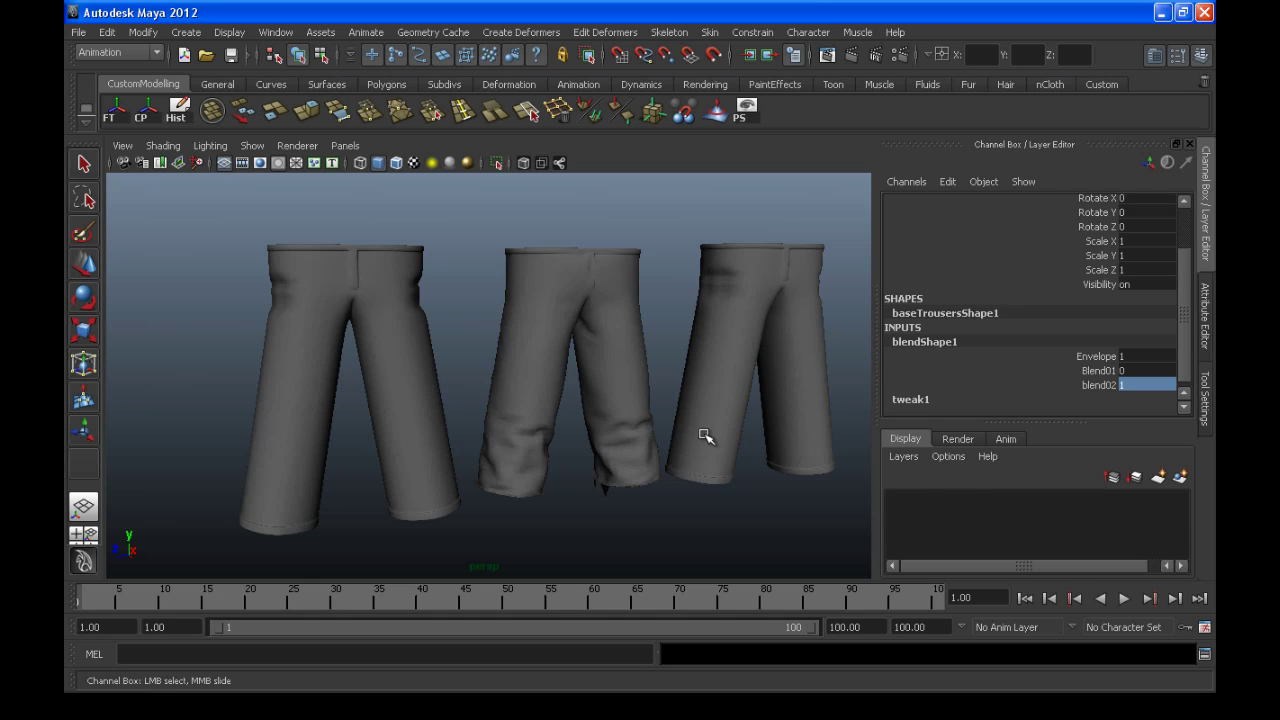
Lower the blend02 weight to 0 and bring it back to 1 to demonstrate the second morph
{"action": "left_click_drag", "start_coordinate": [690, 352], "coordinate": [888, 350], "text": "alt"}
{"action": "type", "text": "0"}
{"action": "key", "text": "Return"}
{"action": "left_click_drag", "start_coordinate": [806, 346], "coordinate": [530, 368], "text": "alt"}
{"action": "type", "text": "1"}
{"action": "key", "text": "Return"}
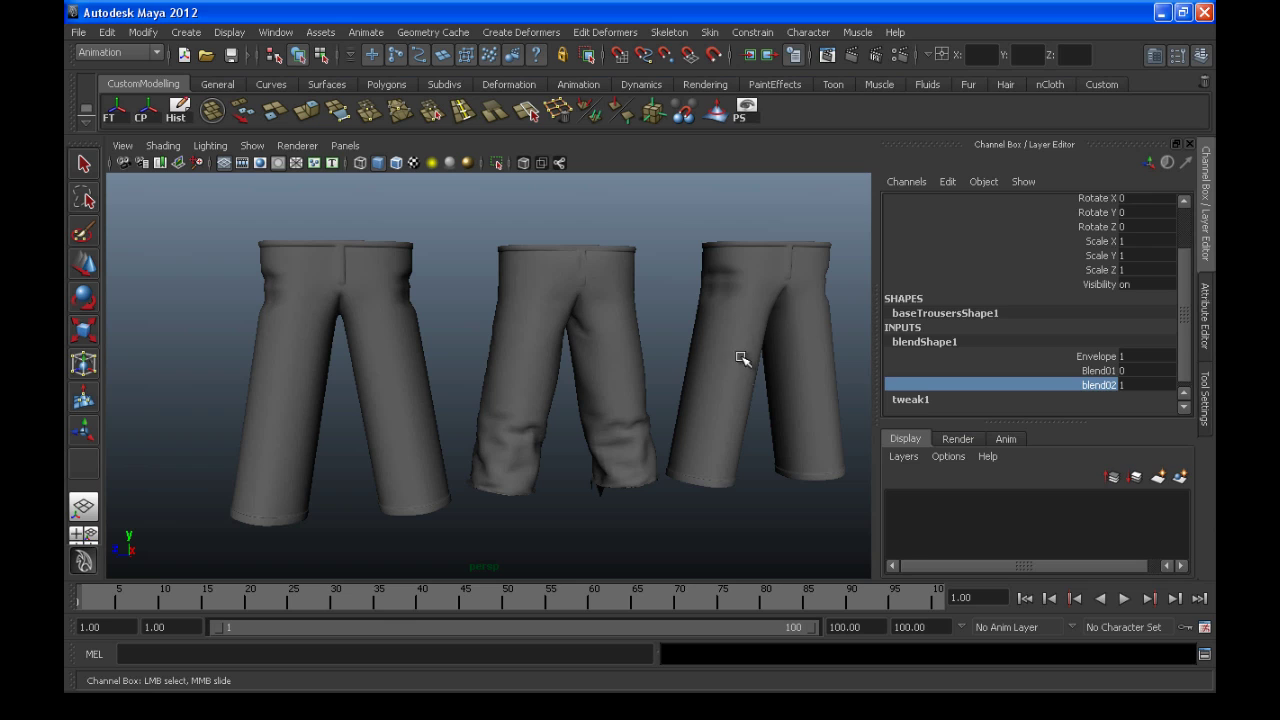
Select the base trousers and turn on selection highlighting in the perspective view
{"action": "left_click_drag", "start_coordinate": [232, 240], "coordinate": [326, 307]}
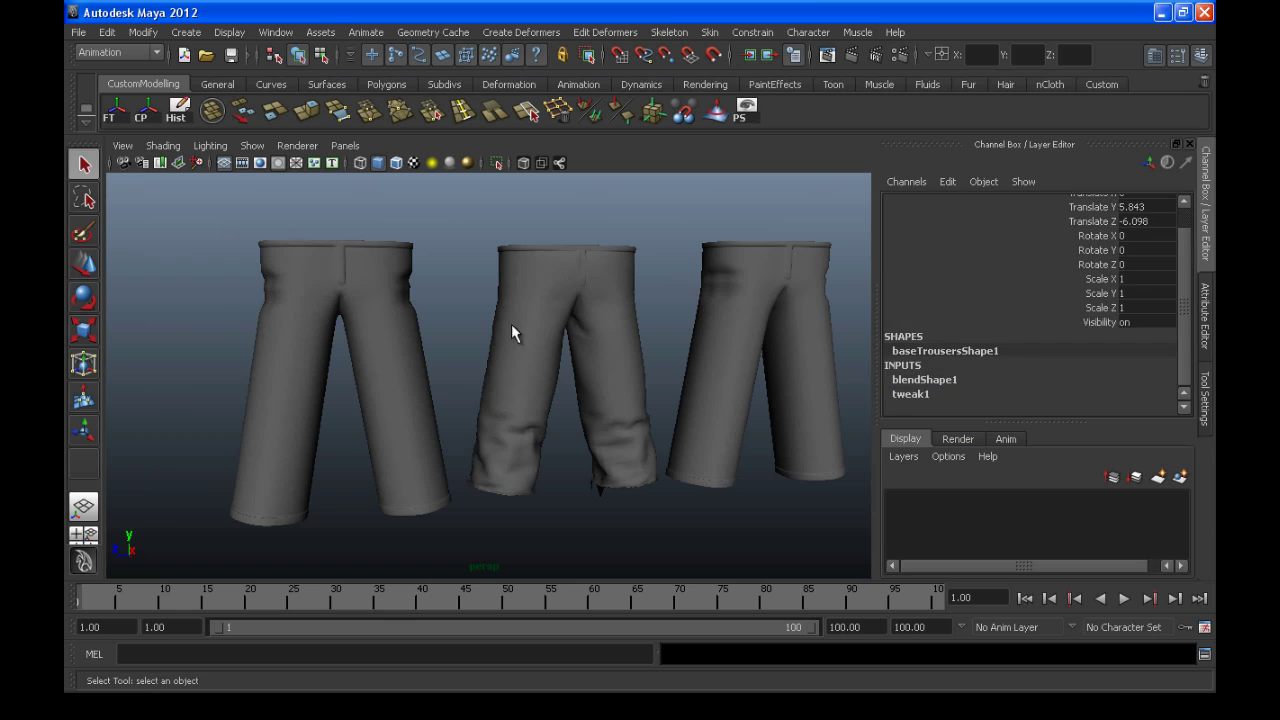
{"action": "left_click", "coordinate": [252, 145]}
{"action": "left_click", "coordinate": [338, 690]}
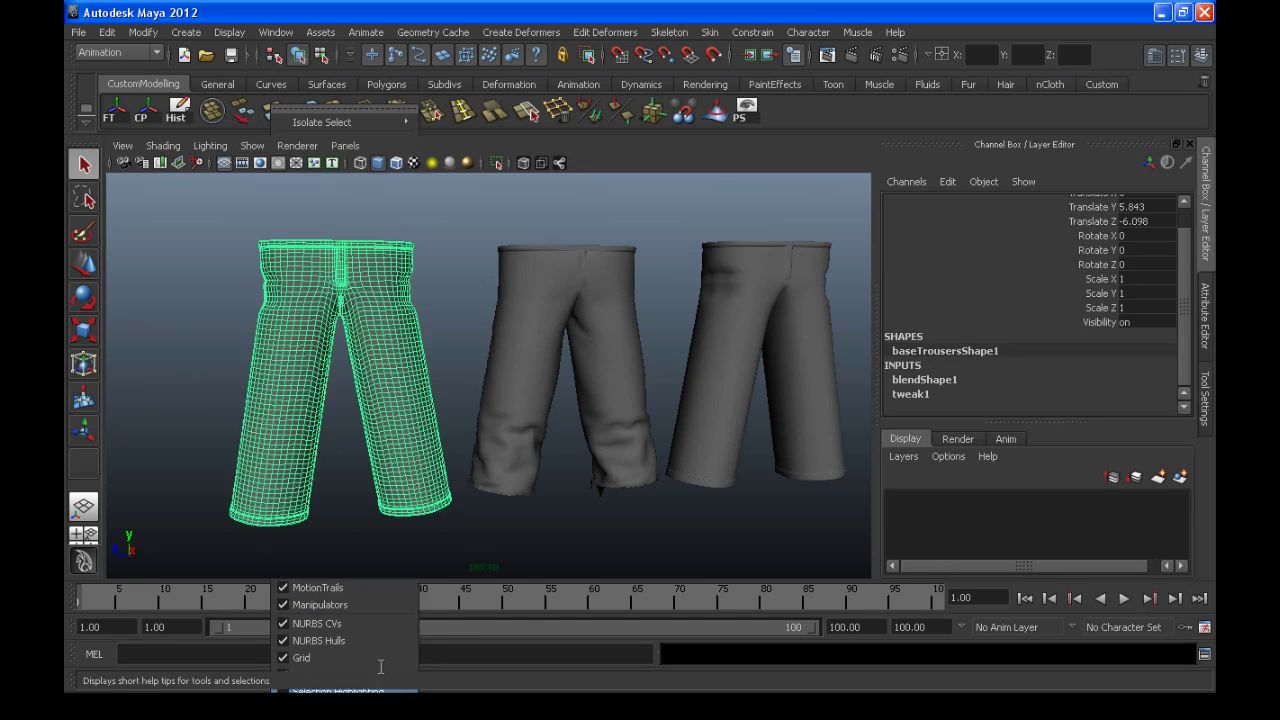
Select the second target and the base trousers in turn, and compare the three pairs of trousers from several angles
{"action": "left_click_drag", "start_coordinate": [762, 320], "coordinate": [770, 362]}
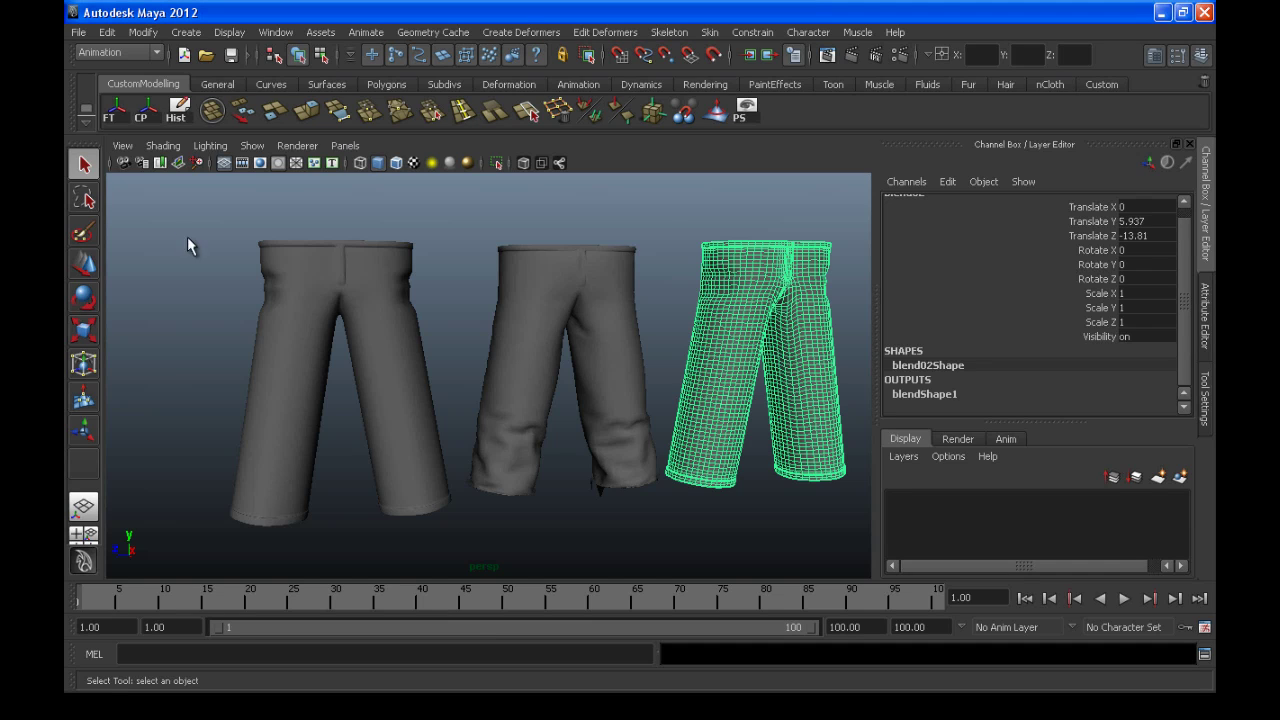
{"action": "left_click_drag", "start_coordinate": [312, 371], "coordinate": [339, 394]}
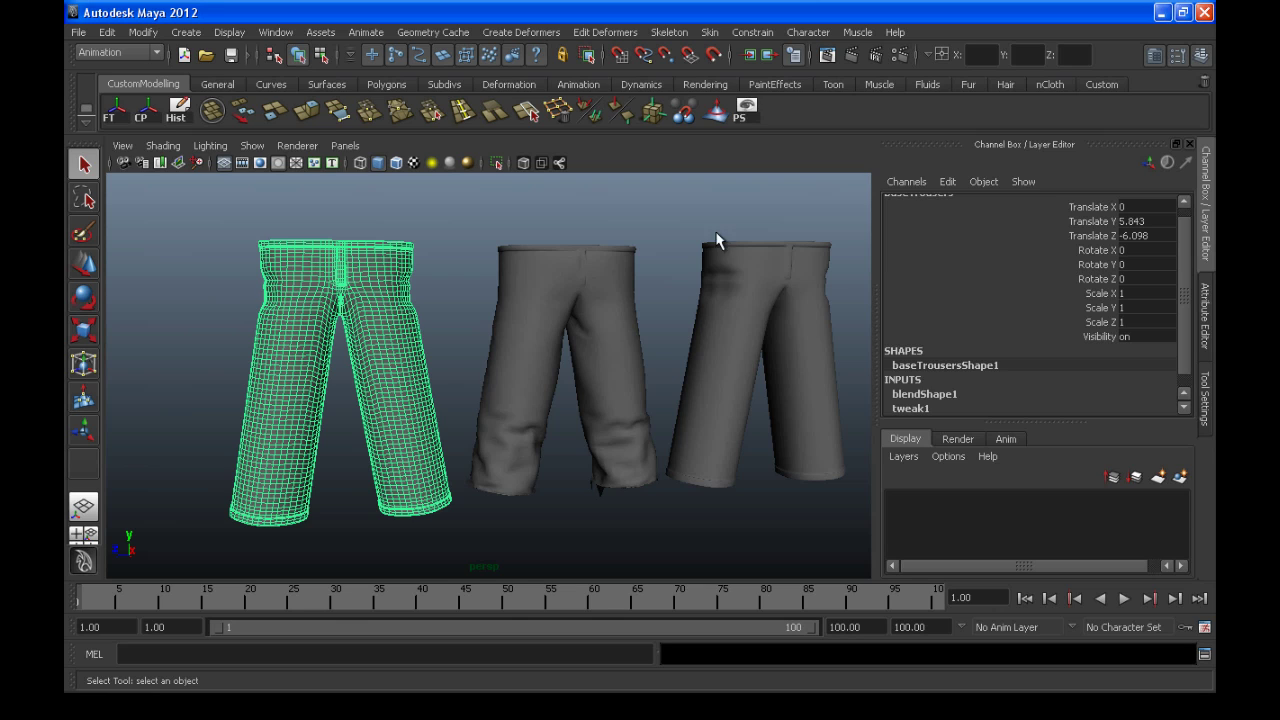
{"action": "left_click", "coordinate": [685, 218]}
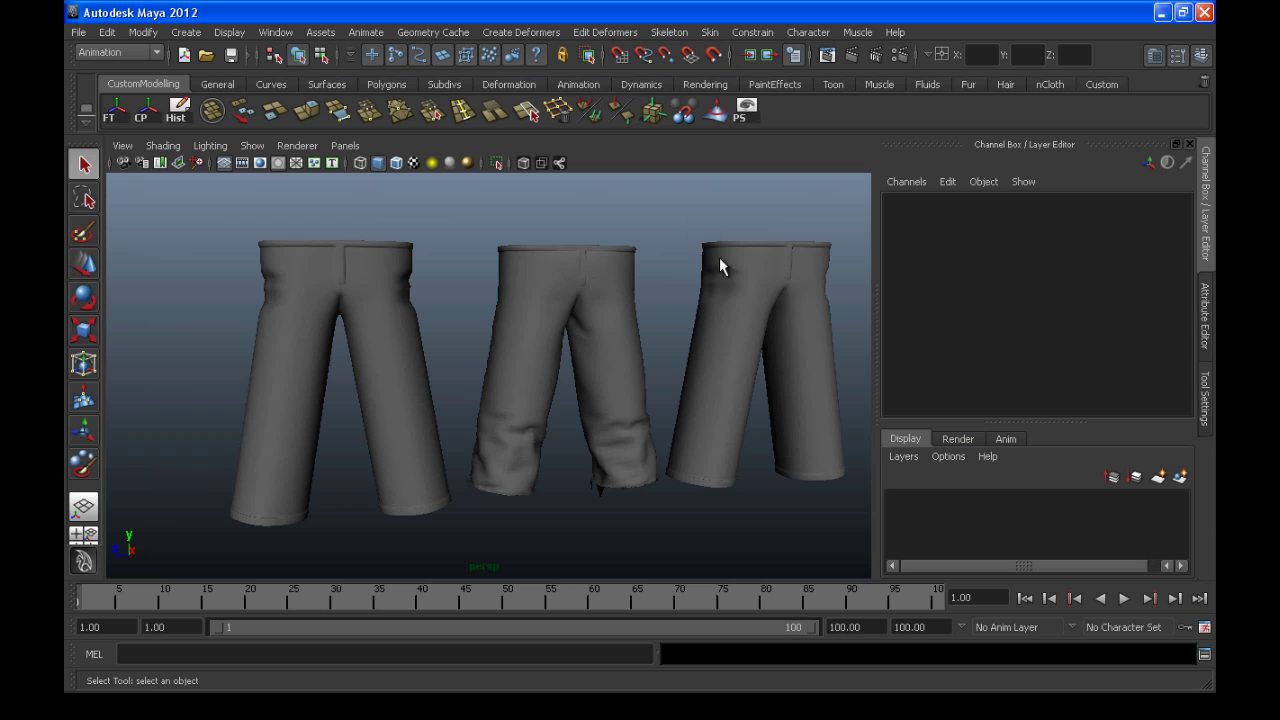
{"action": "left_click_drag", "start_coordinate": [717, 270], "coordinate": [726, 308], "text": "alt"}
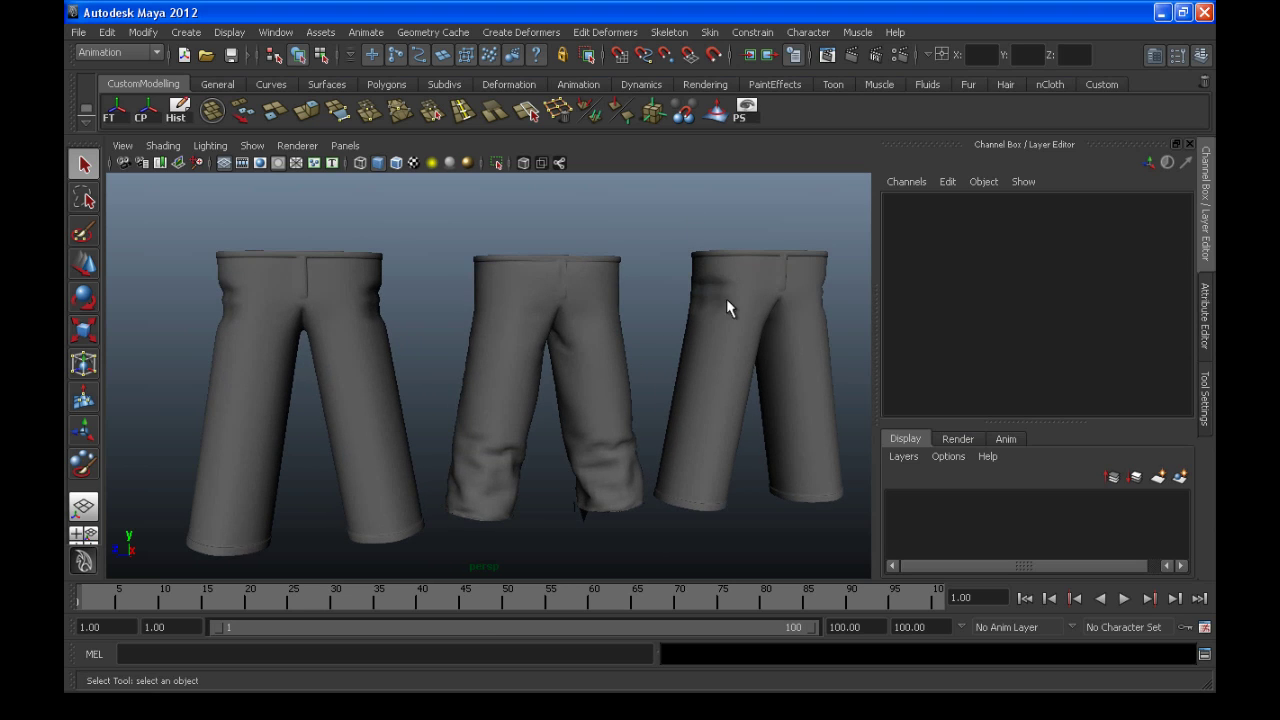
{"action": "middle_click_drag", "start_coordinate": [294, 335], "coordinate": [475, 444], "text": "alt"}
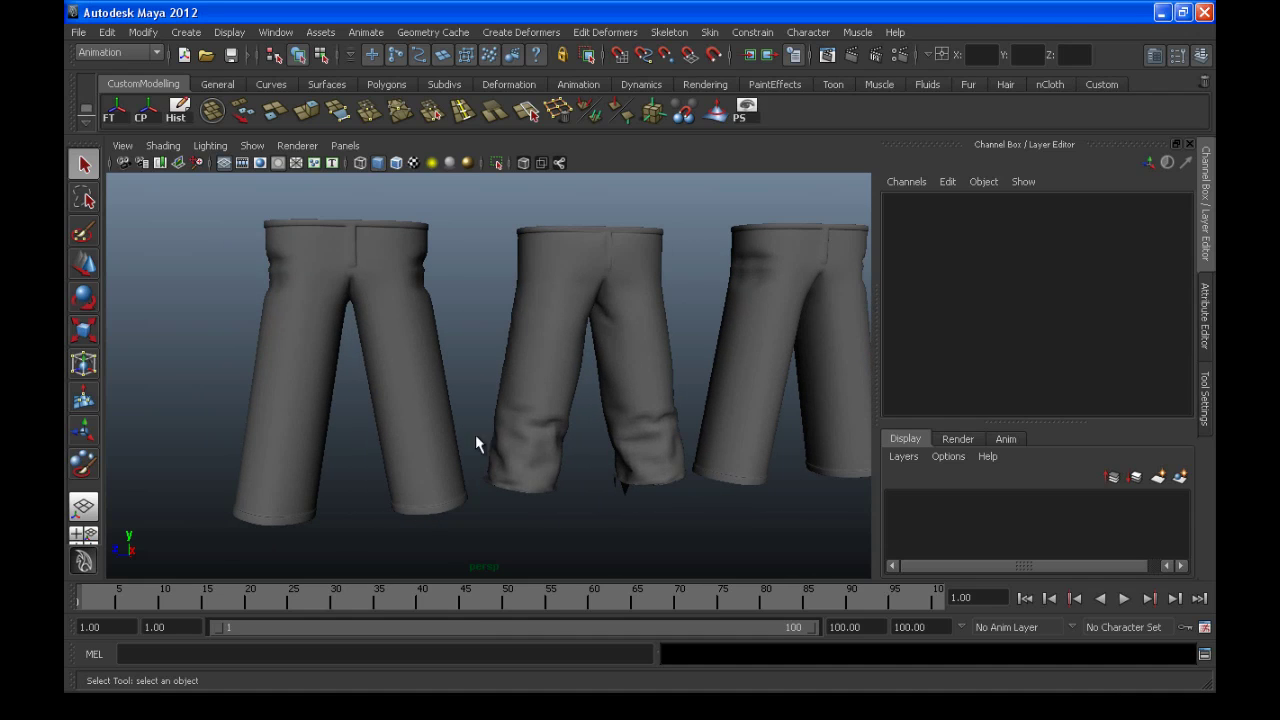
{"action": "left_click_drag", "start_coordinate": [285, 498], "coordinate": [394, 457], "text": "alt"}
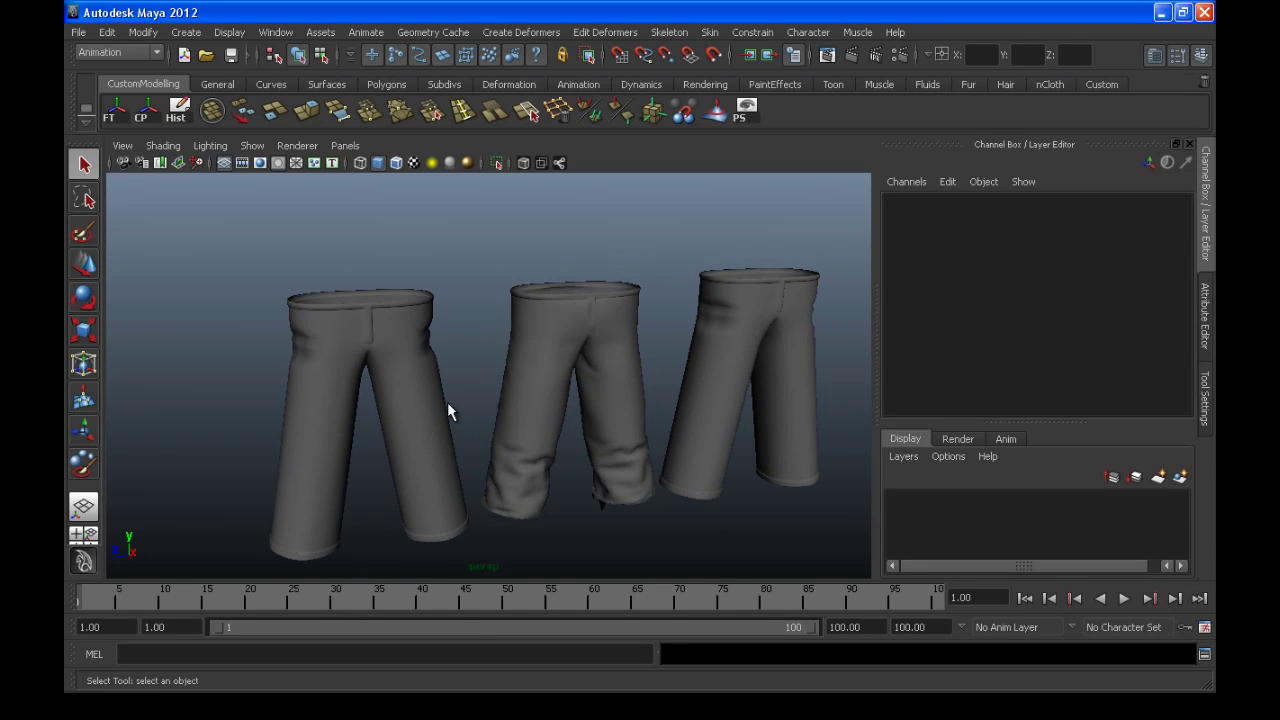
{"action": "left_click_drag", "start_coordinate": [446, 405], "coordinate": [390, 420], "text": "alt"}
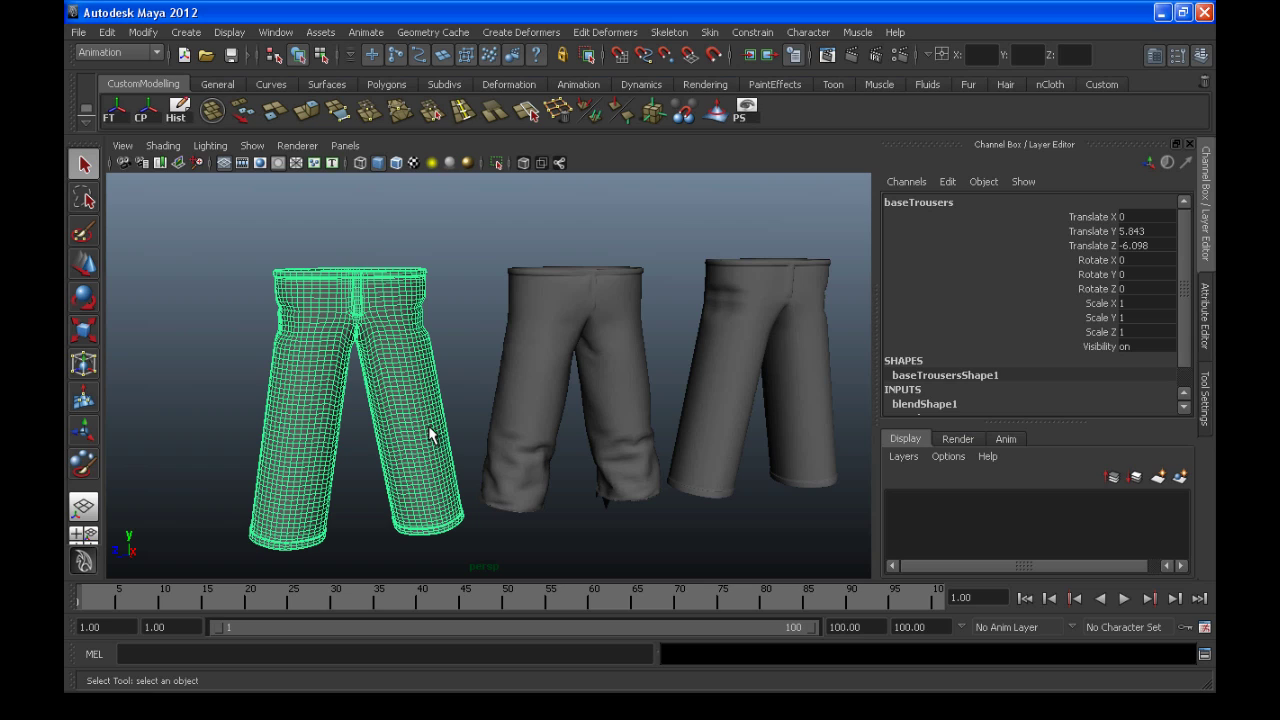
Review the blendShape1 weights on the base trousers and clear the selection
{"action": "left_click_drag", "start_coordinate": [1185, 257], "coordinate": [1183, 352]}
{"action": "double_click", "coordinate": [1039, 380]}
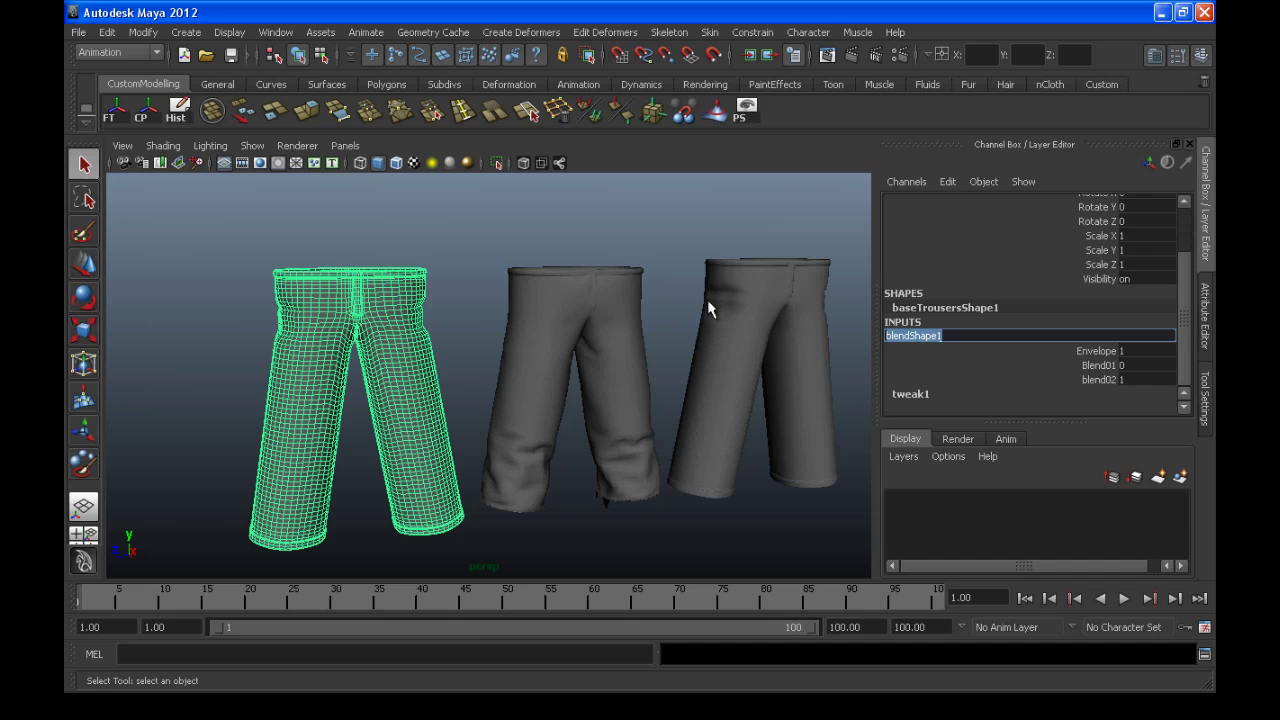
{"action": "left_click", "coordinate": [506, 240]}
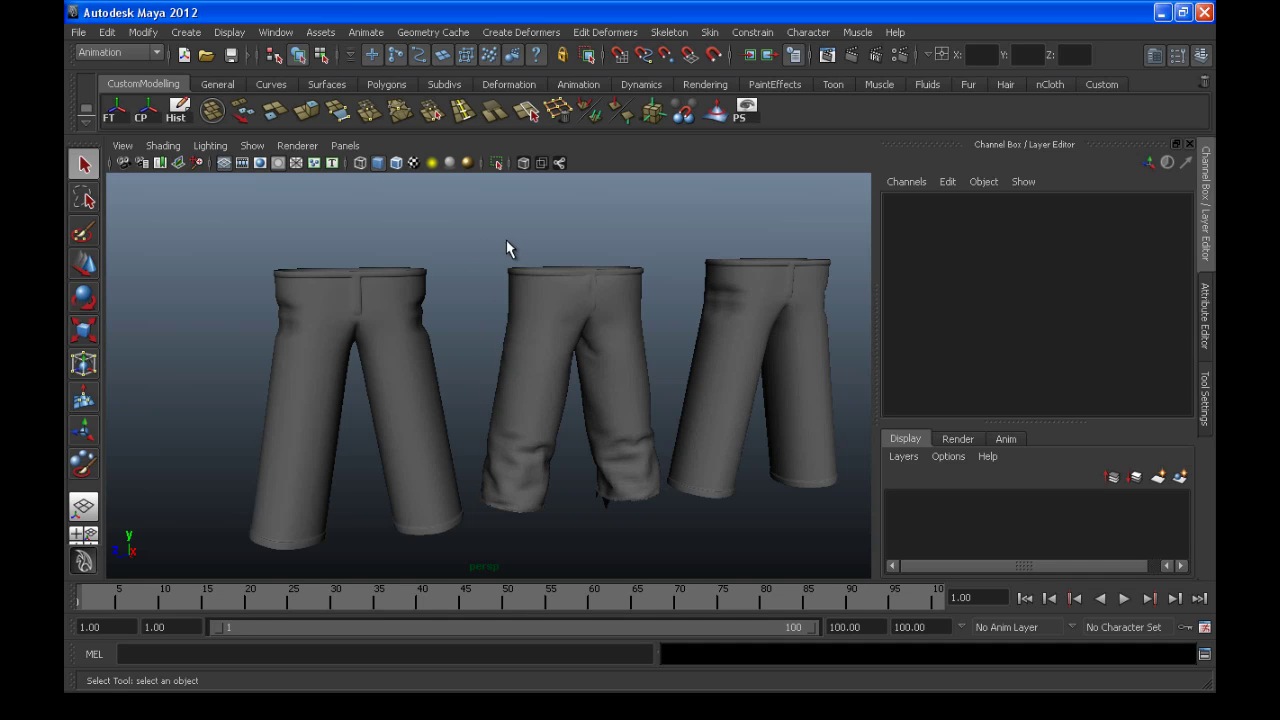
Activate the Paint Blend Shape Weights Tool on the base trousers with its settings shown, and expand the Brush and Target settings
{"action": "left_click_drag", "start_coordinate": [432, 432], "coordinate": [432, 433]}
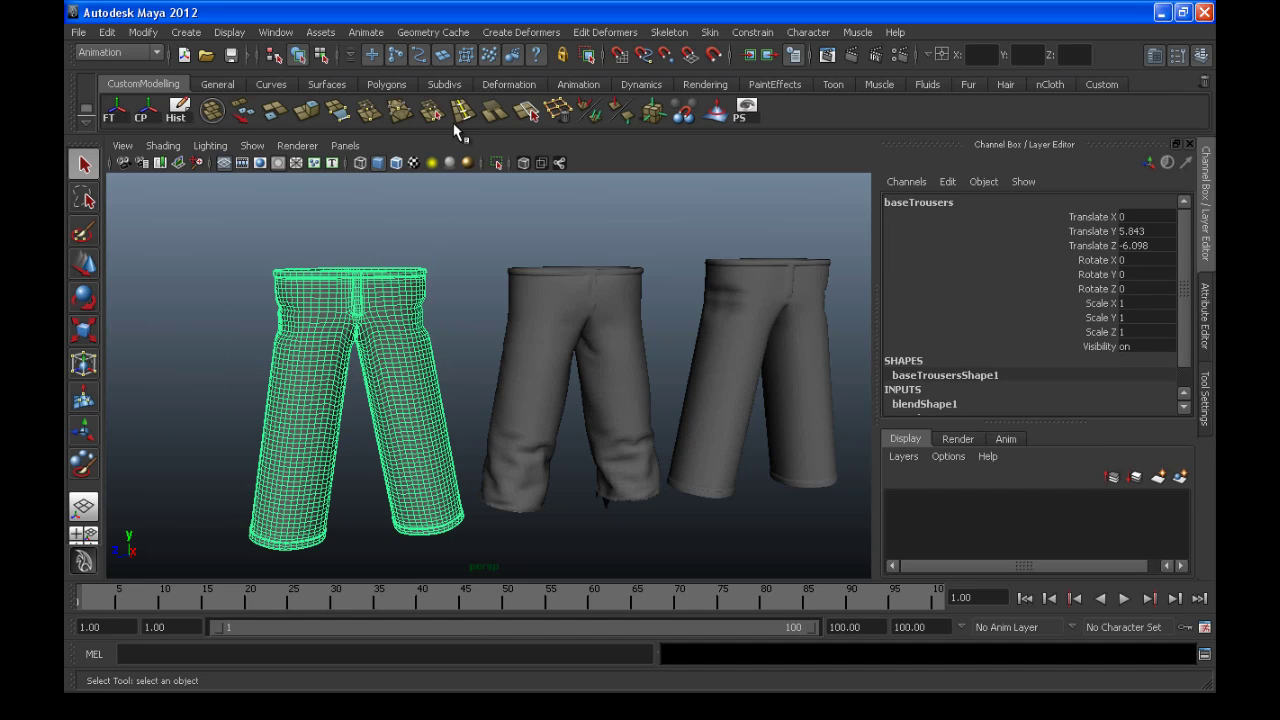
{"action": "left_click", "coordinate": [592, 35]}
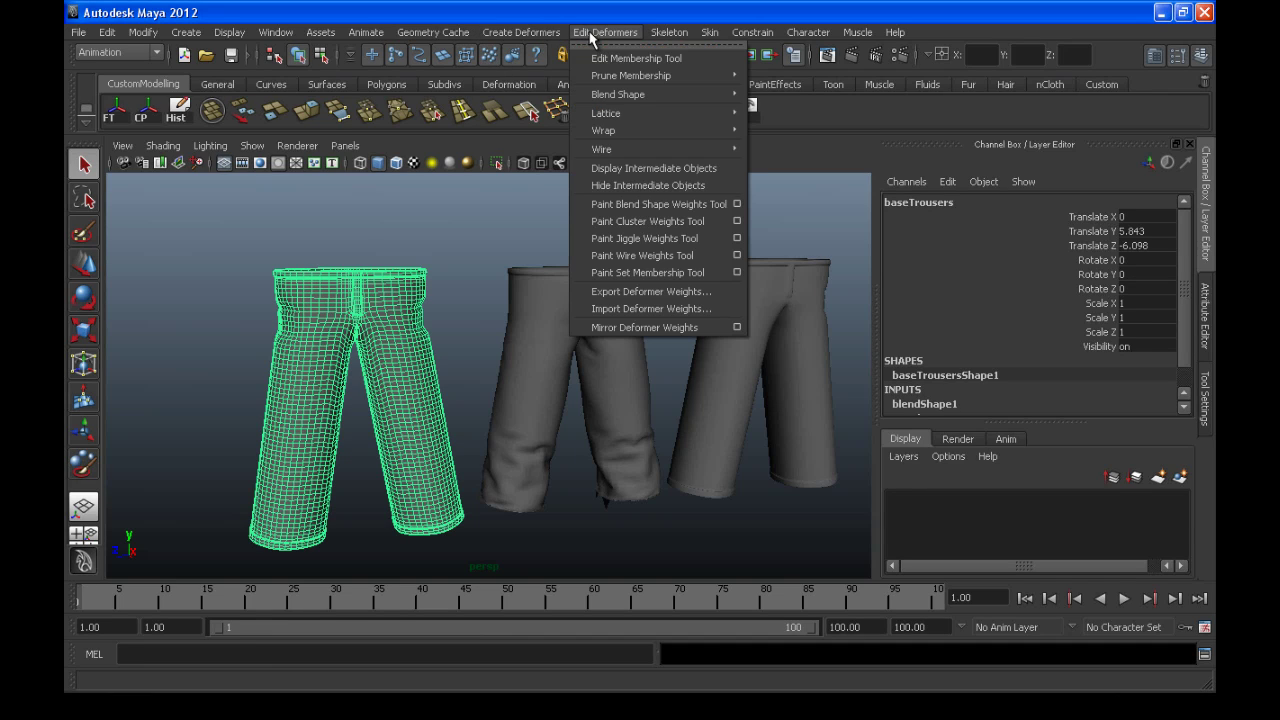
{"action": "left_click", "coordinate": [737, 205]}
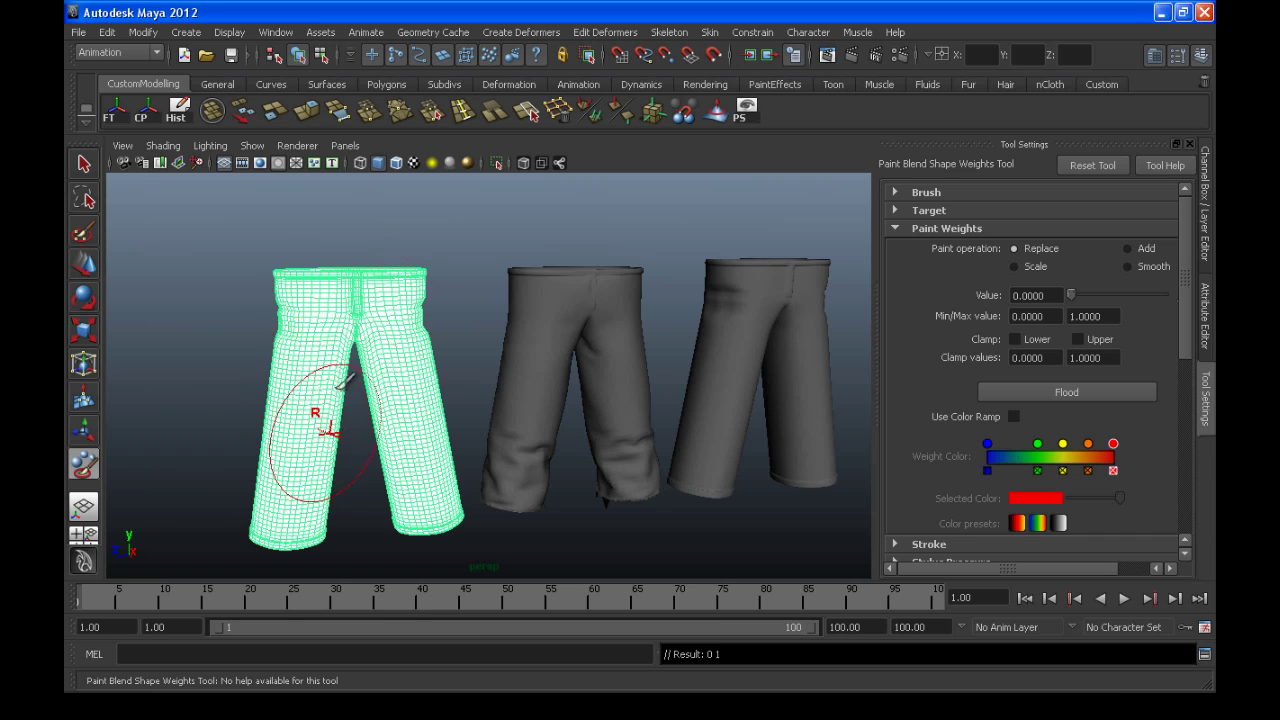
{"action": "left_click", "coordinate": [890, 209]}
{"action": "left_click", "coordinate": [896, 192]}
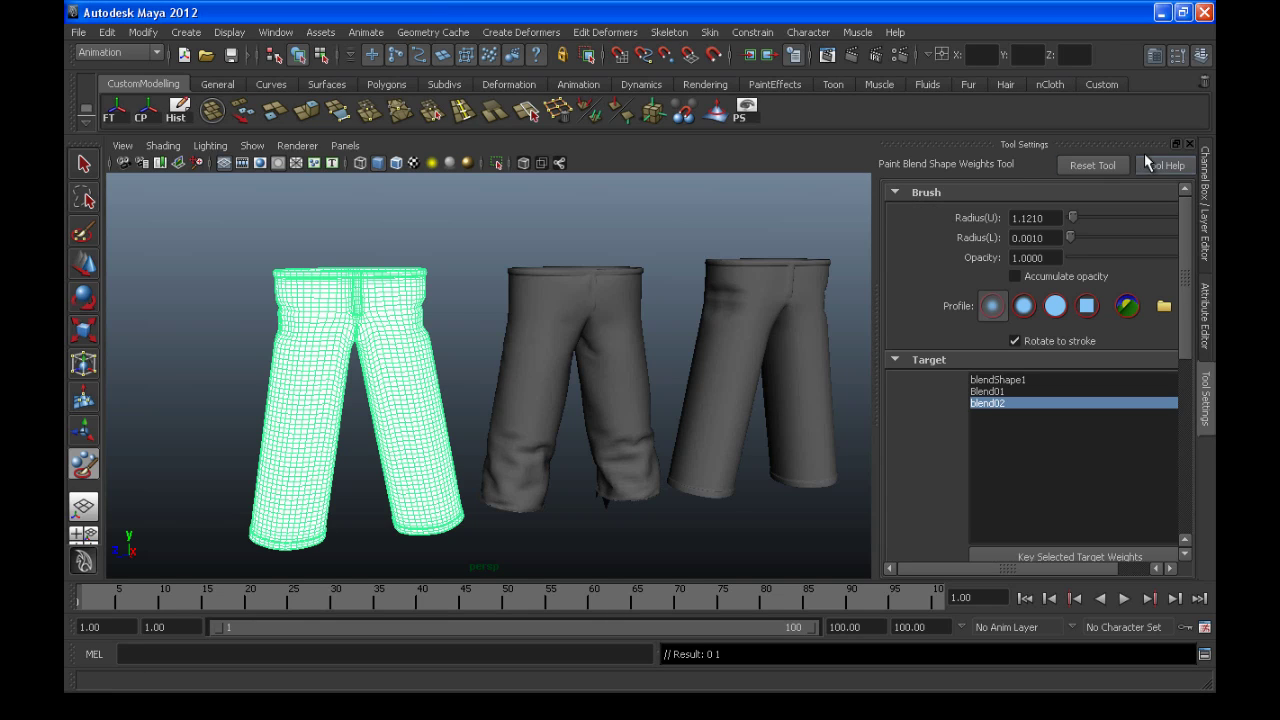
{"action": "mouse_move", "coordinate": [1180, 204]}
{"action": "left_mouse_down"}
{"action": "mouse_move", "coordinate": [1186, 410]}
{"action": "mouse_move", "coordinate": [1126, 173]}
{"action": "left_mouse_up"}
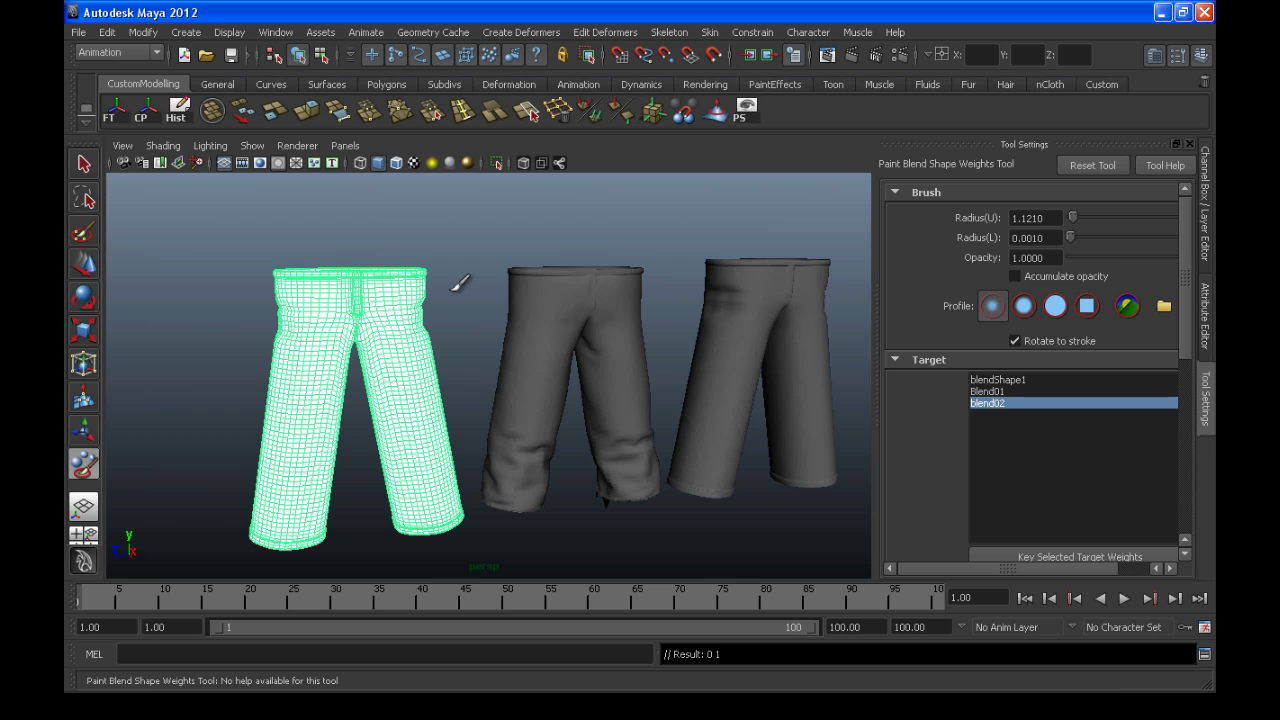
Collapse the Brush settings and switch the paint target to Blend01 and back to blend02
{"action": "mouse_move", "coordinate": [284, 340]}
{"action": "left_mouse_down", "text": "alt"}
{"action": "mouse_move", "coordinate": [305, 355]}
{"action": "mouse_move", "coordinate": [296, 300]}
{"action": "left_mouse_up", "text": "alt"}
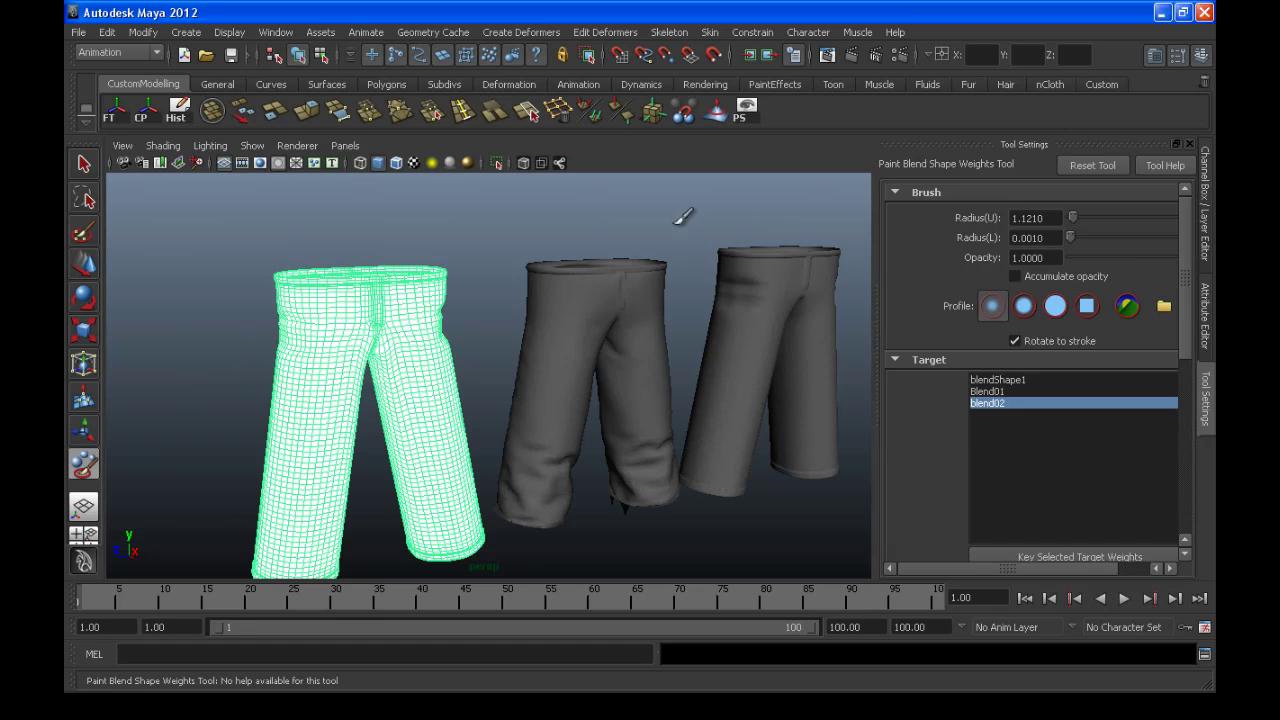
{"action": "left_click_drag", "start_coordinate": [337, 366], "coordinate": [325, 335], "text": "alt"}
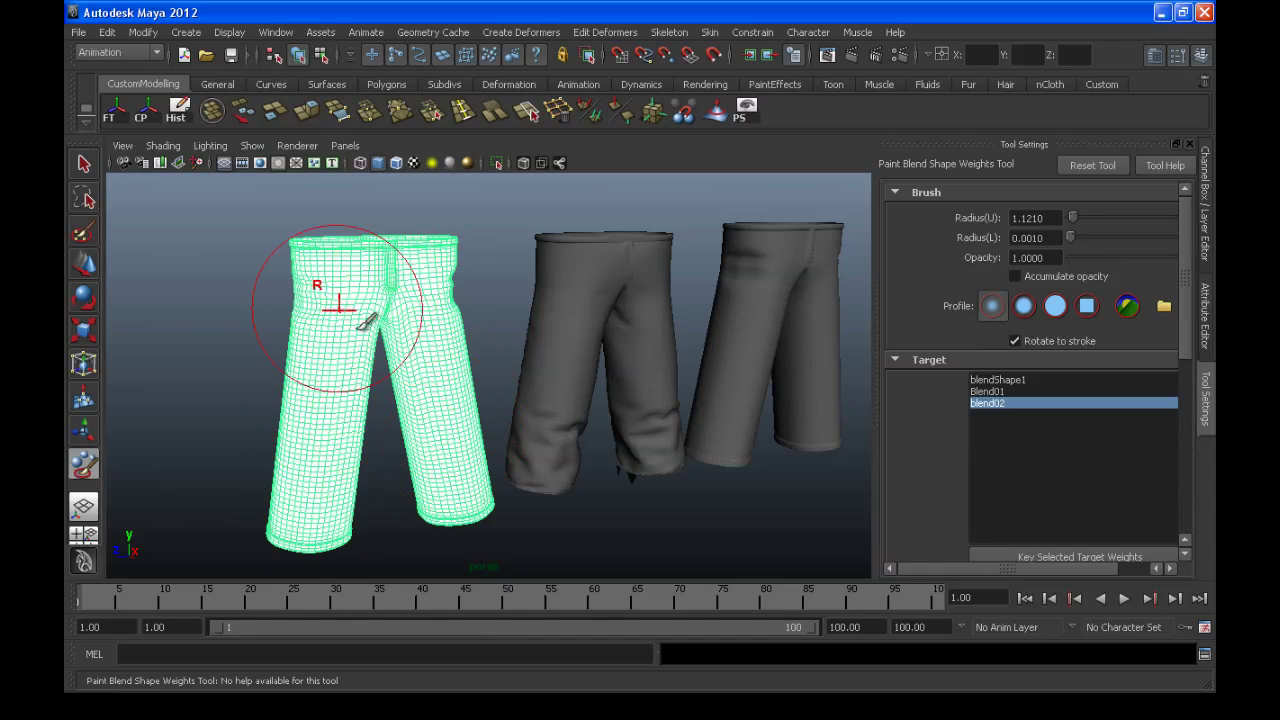
{"action": "mouse_move", "coordinate": [514, 357]}
{"action": "left_mouse_down", "text": "alt"}
{"action": "mouse_move", "coordinate": [457, 389]}
{"action": "mouse_move", "coordinate": [457, 377]}
{"action": "mouse_move", "coordinate": [497, 369]}
{"action": "mouse_move", "coordinate": [423, 429]}
{"action": "left_mouse_up", "text": "alt"}
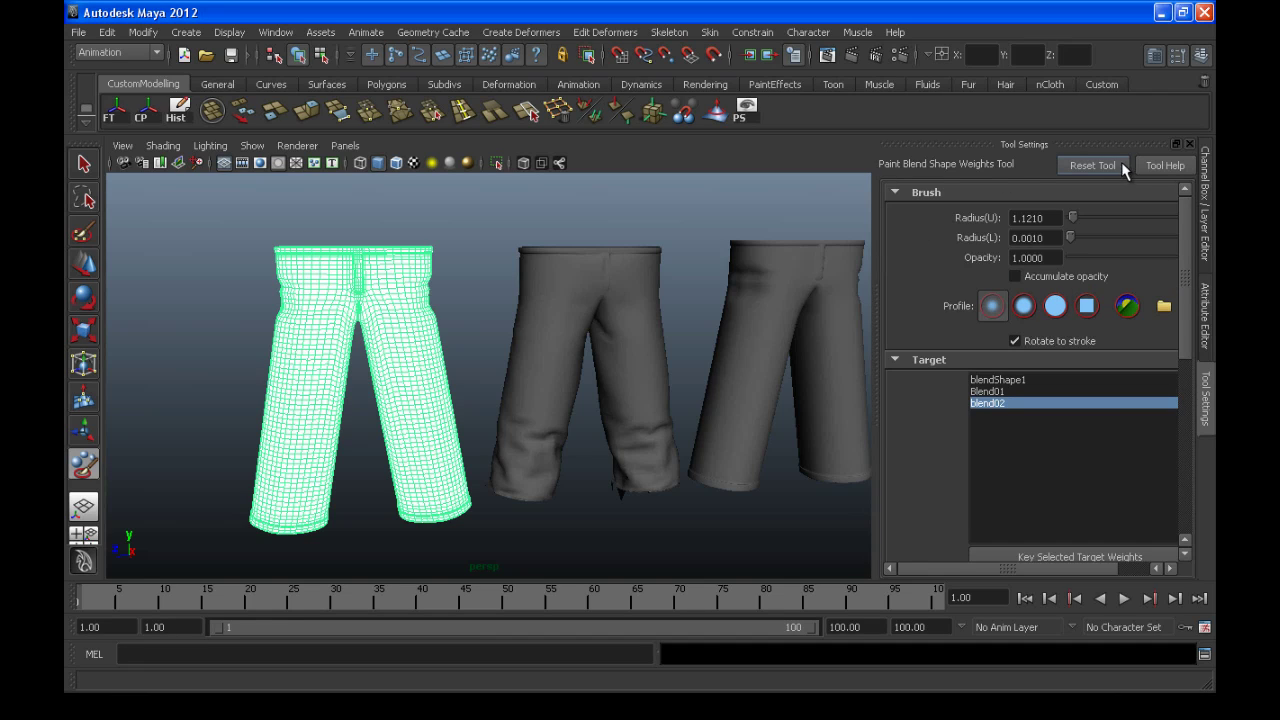
{"action": "left_click", "coordinate": [896, 193]}
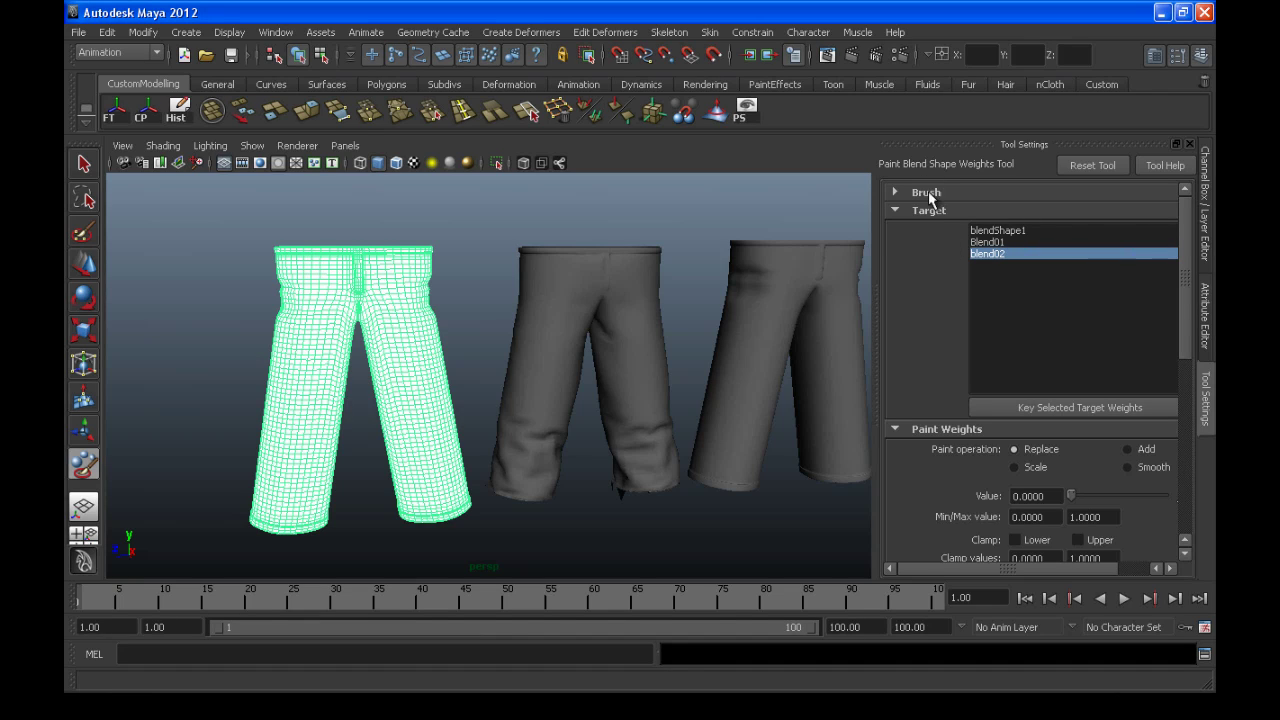
{"action": "left_click", "coordinate": [986, 243]}
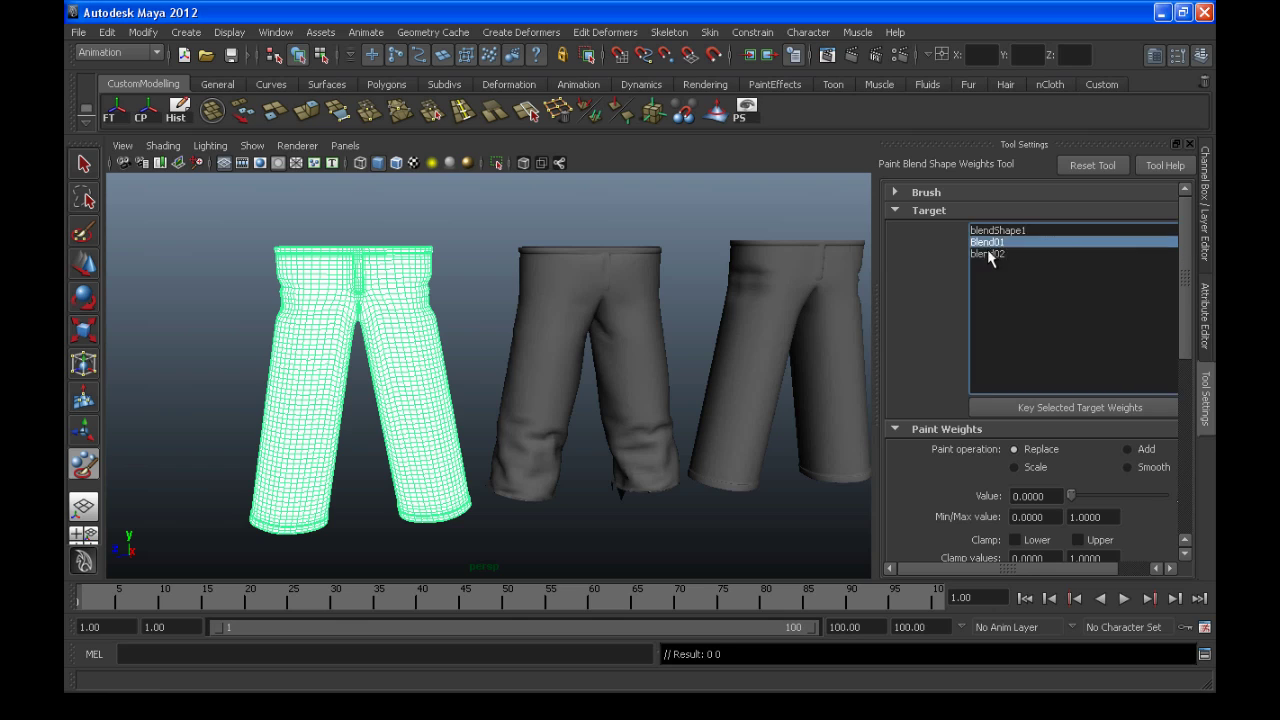
{"action": "left_click", "coordinate": [986, 255]}
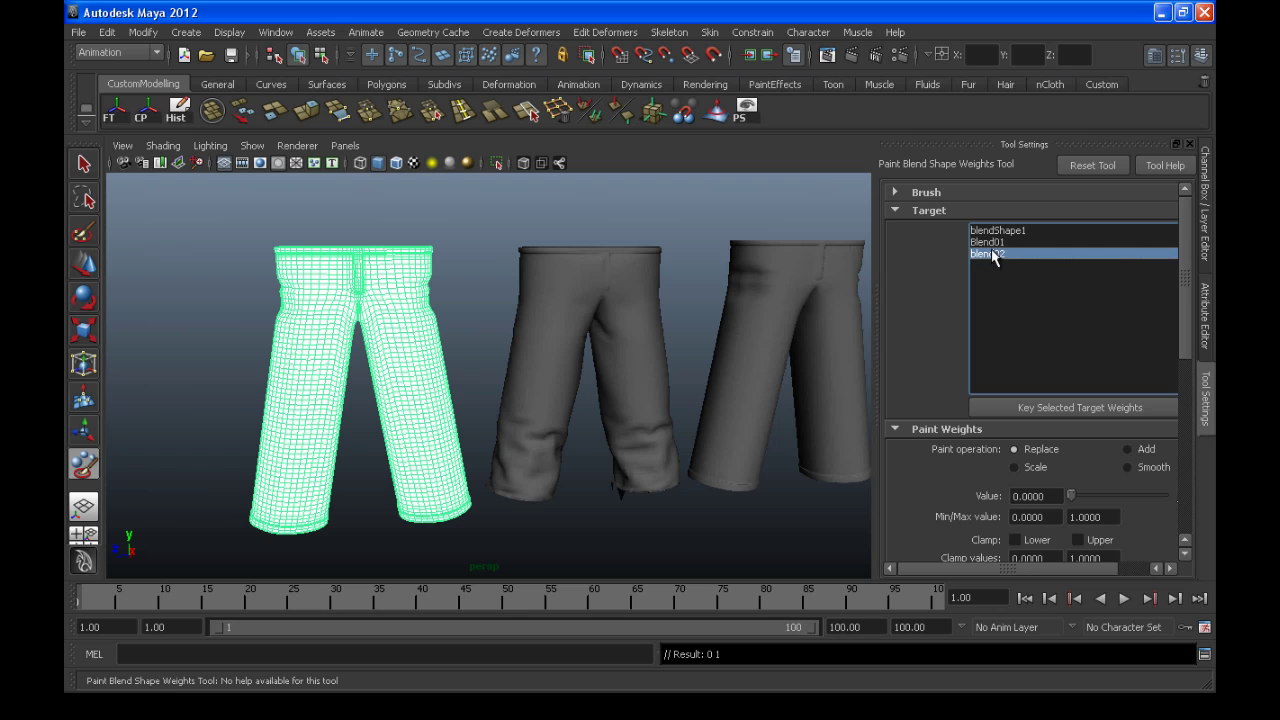
Look through the Paint Weights, Stroke, Stylus Pressure and Attribute Maps settings of the paint tool
{"action": "mouse_move", "coordinate": [1187, 253]}
{"action": "left_mouse_down"}
{"action": "mouse_move", "coordinate": [1185, 291]}
{"action": "mouse_move", "coordinate": [1214, 338]}
{"action": "left_mouse_up"}
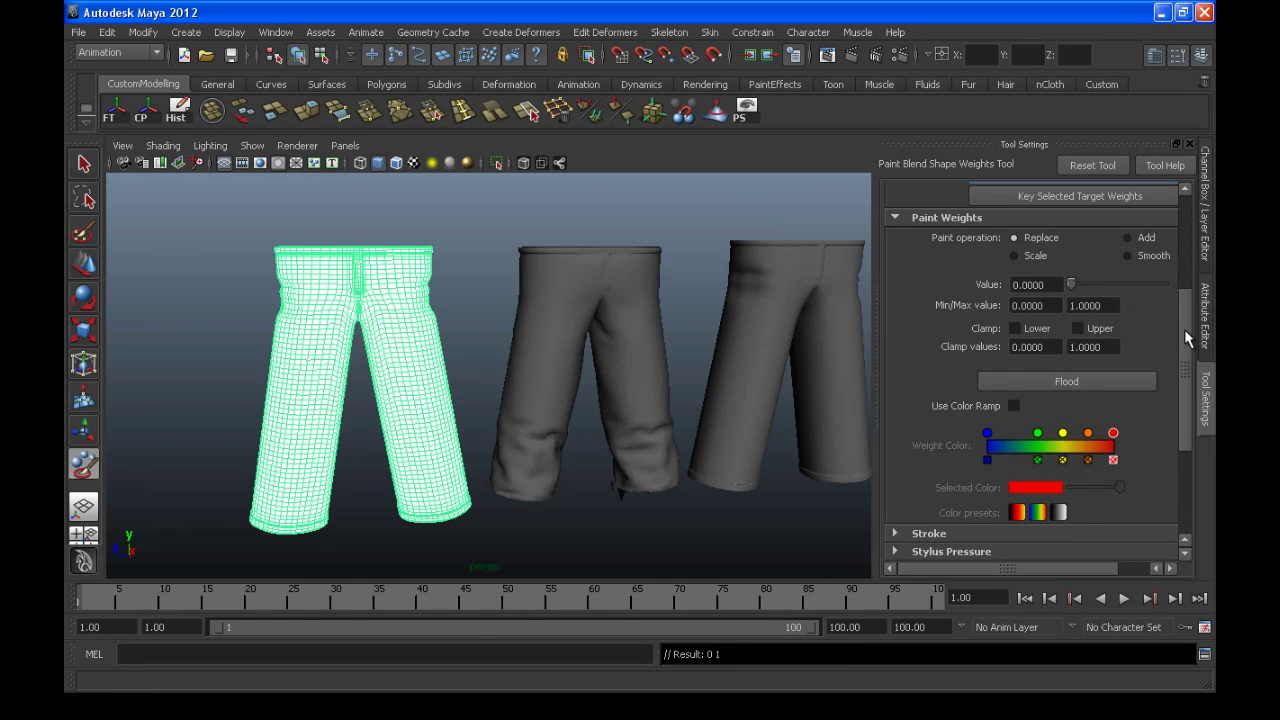
{"action": "scroll", "coordinate": [1184, 332], "scroll_direction": "down", "scroll_amount": 1}
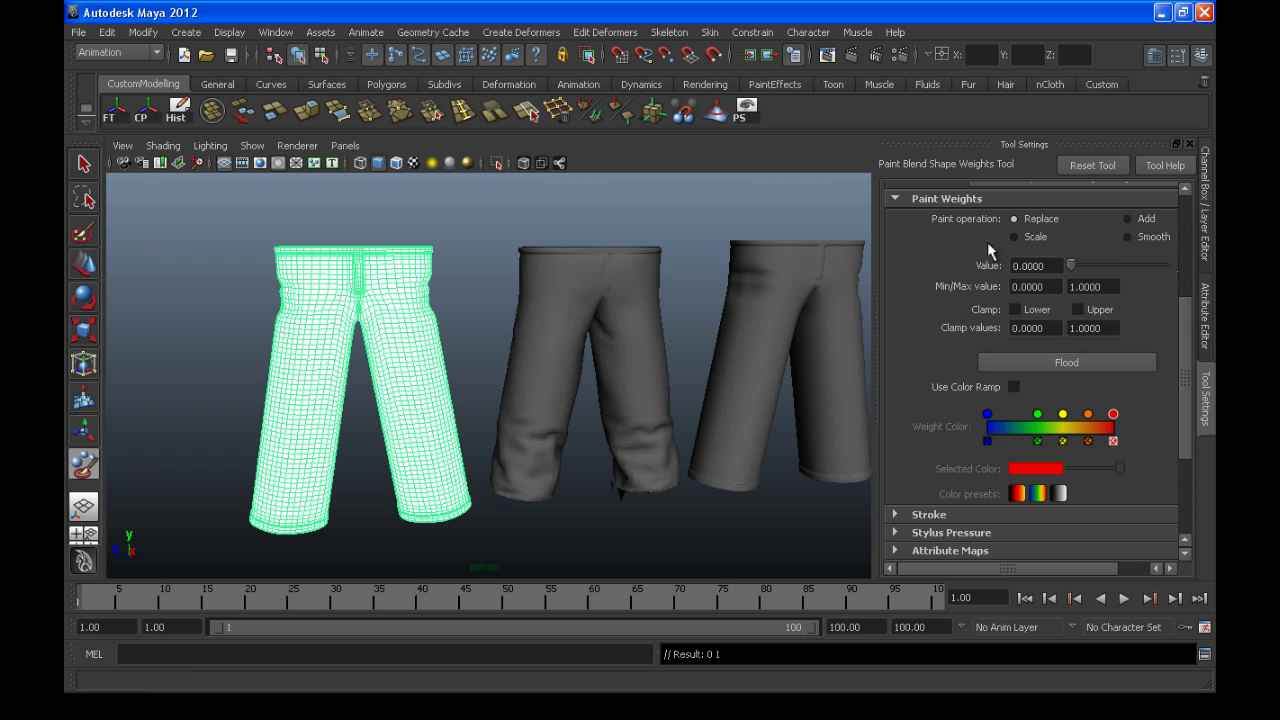
{"action": "left_click_drag", "start_coordinate": [1182, 333], "coordinate": [1204, 371]}
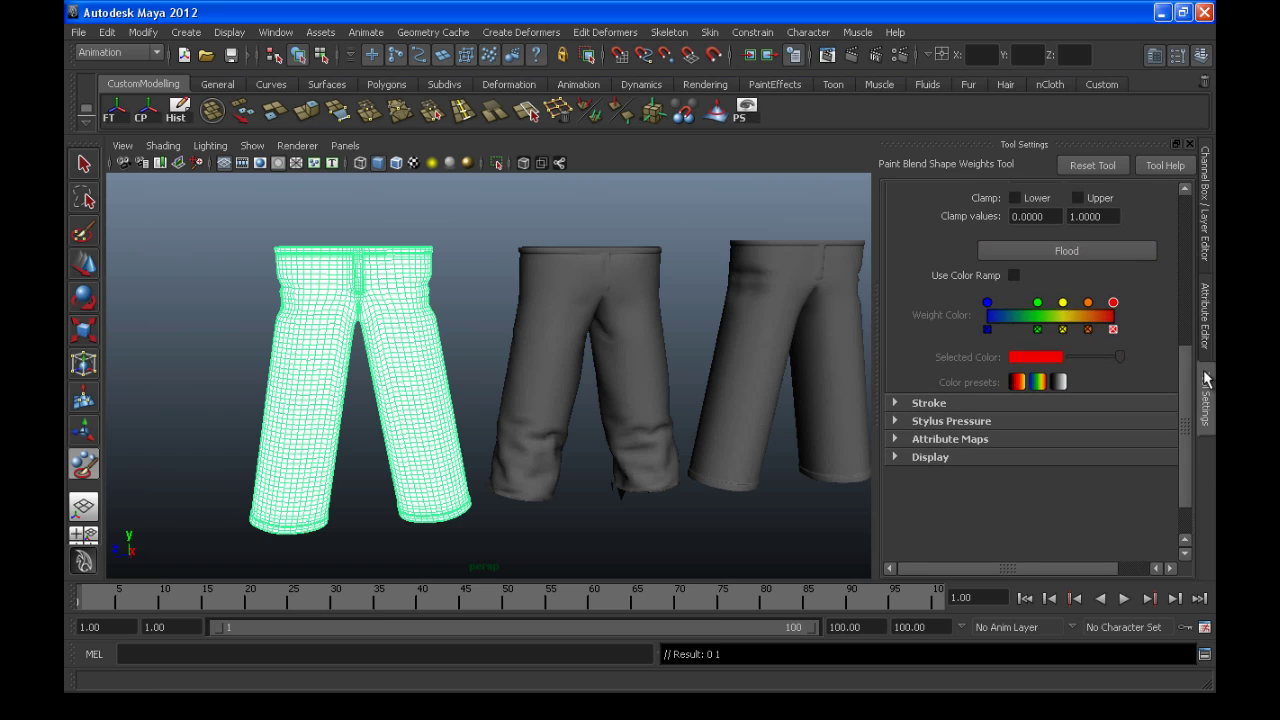
{"action": "left_click", "coordinate": [896, 404]}
{"action": "left_click", "coordinate": [897, 405]}
{"action": "left_click", "coordinate": [895, 421]}
{"action": "left_click", "coordinate": [891, 420]}
{"action": "left_click", "coordinate": [894, 438]}
{"action": "left_click", "coordinate": [894, 438]}
{"action": "scroll", "coordinate": [1176, 380], "scroll_direction": "up", "scroll_amount": 2}
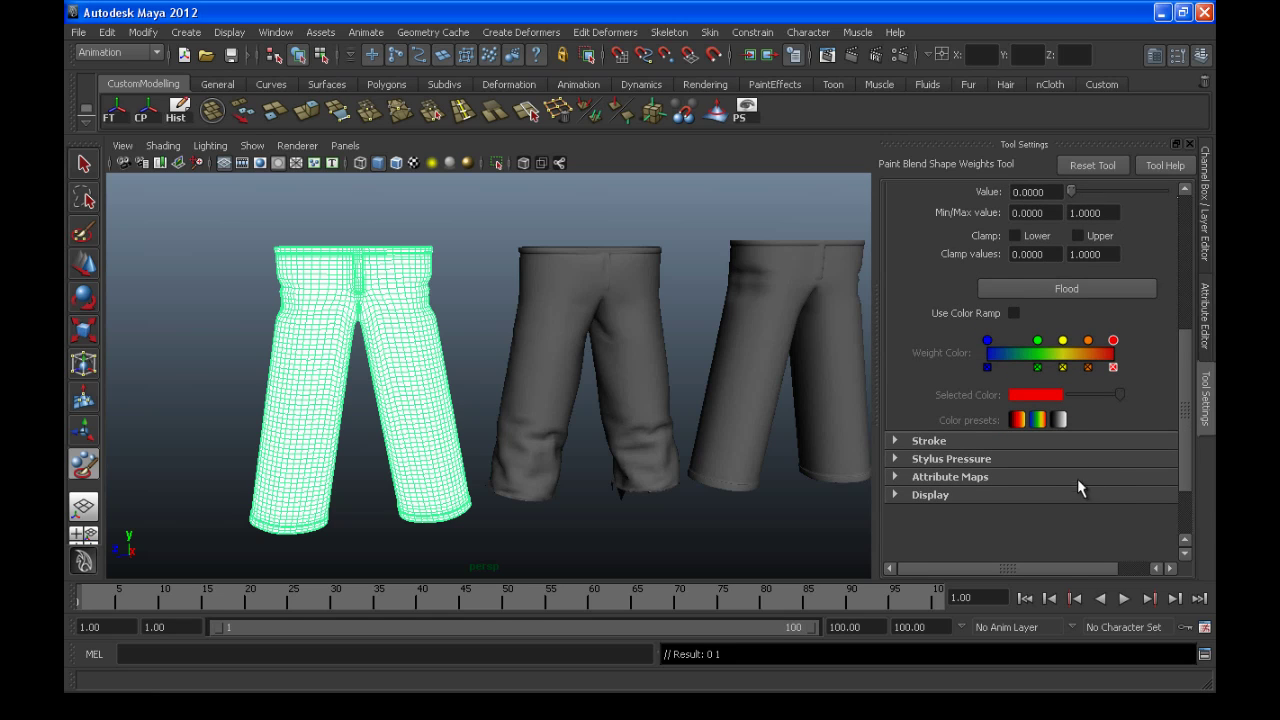
{"action": "scroll", "coordinate": [1175, 356], "scroll_direction": "up", "scroll_amount": 5}
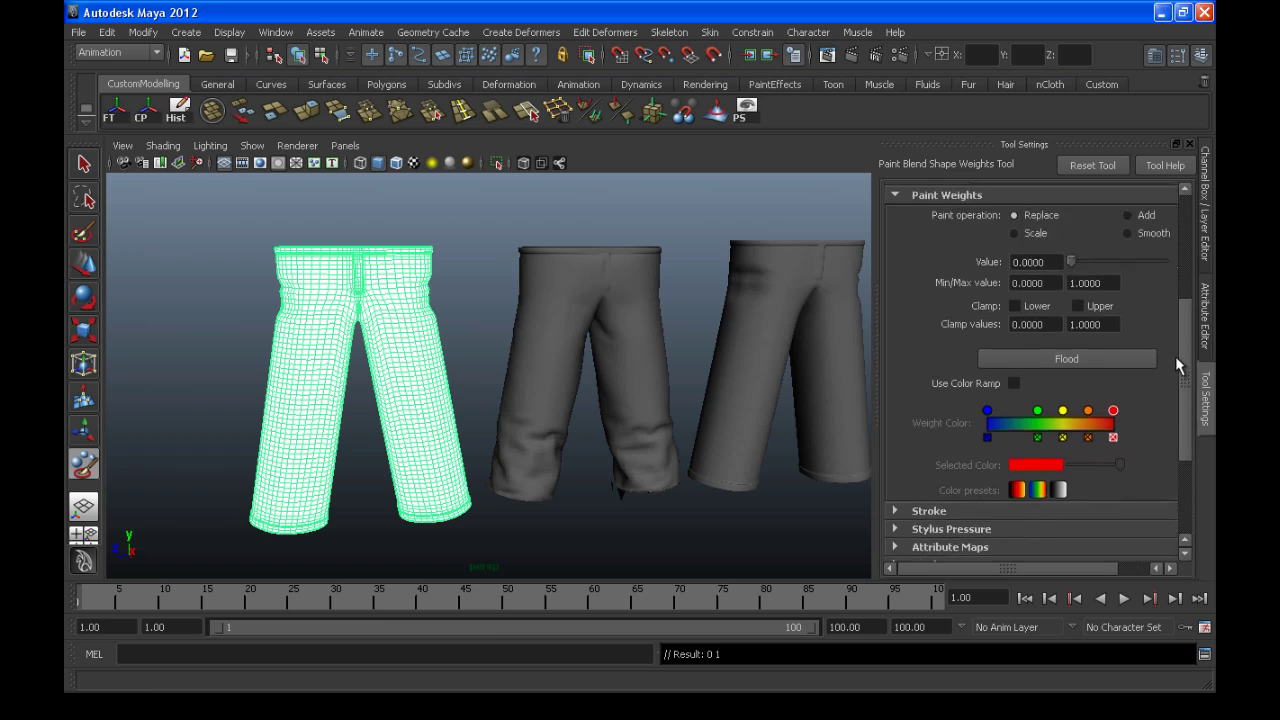
{"action": "scroll", "coordinate": [1175, 349], "scroll_direction": "up", "scroll_amount": 1}
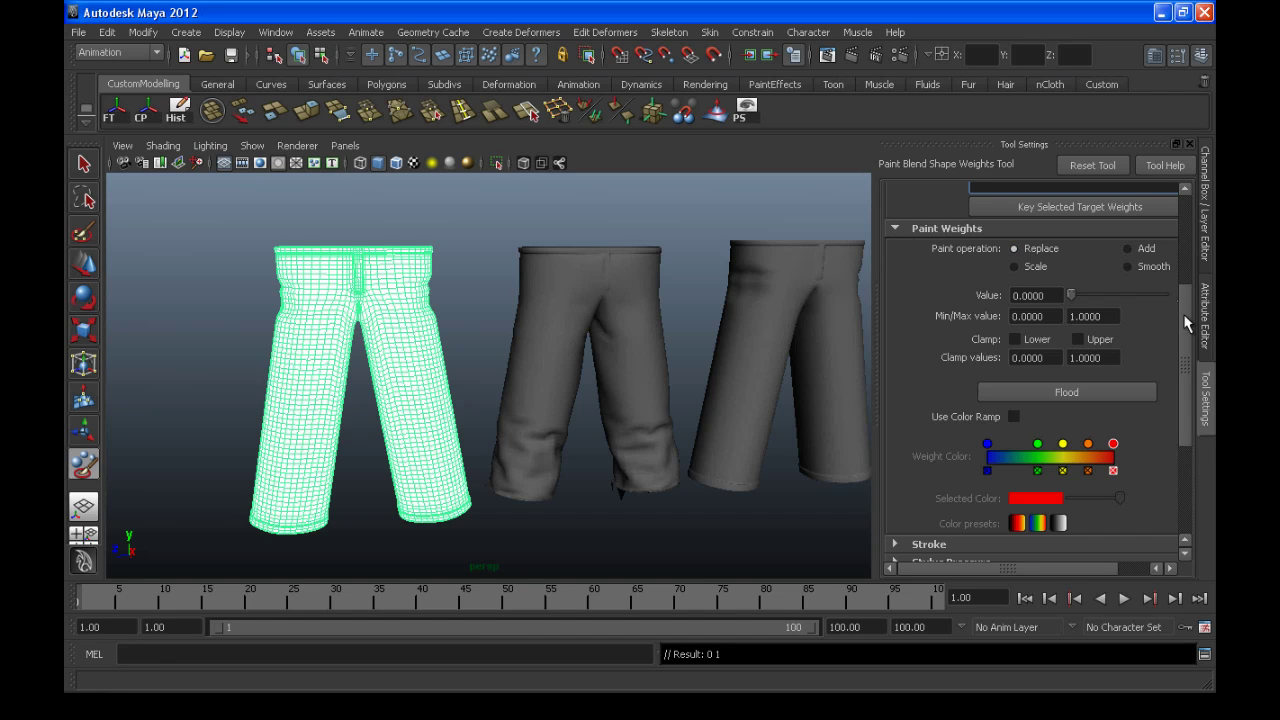
{"action": "scroll", "coordinate": [1184, 313], "scroll_direction": "up", "scroll_amount": 2}
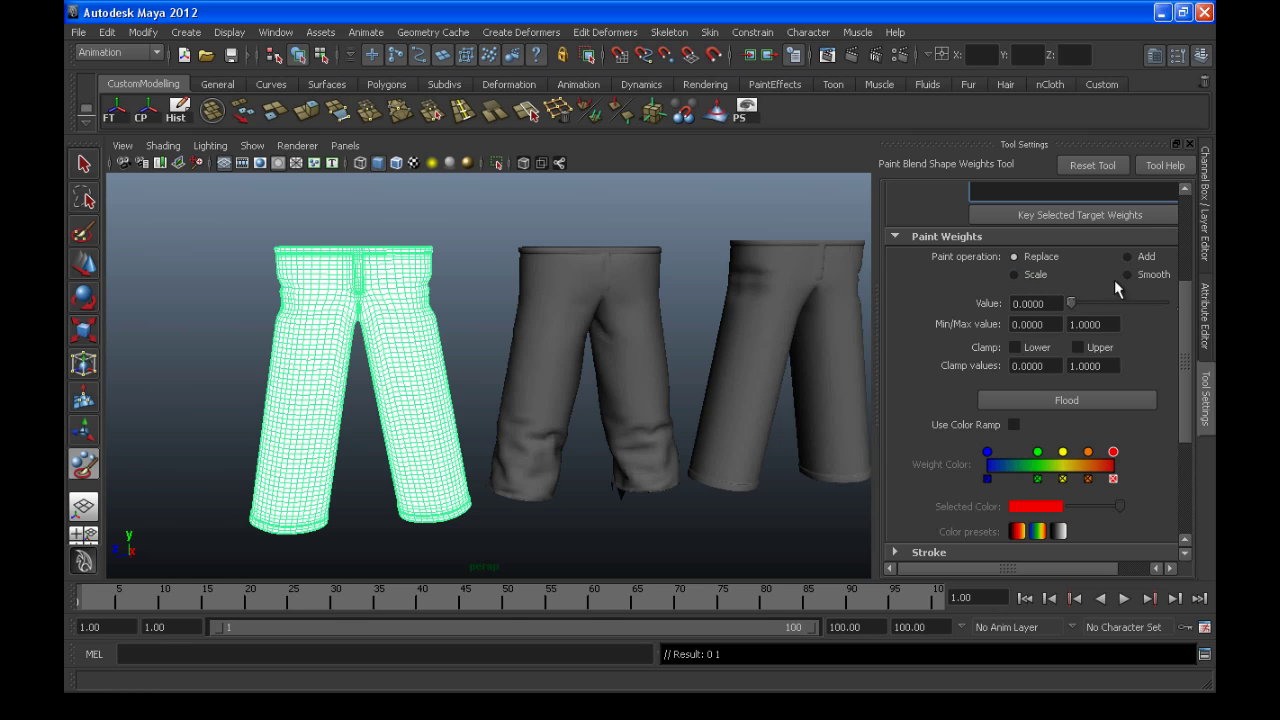
Set the Replace paint value to 0 and paint out the blend02 weight along the base trousers' leg farthest from the targets
{"action": "double_click", "coordinate": [1057, 302]}
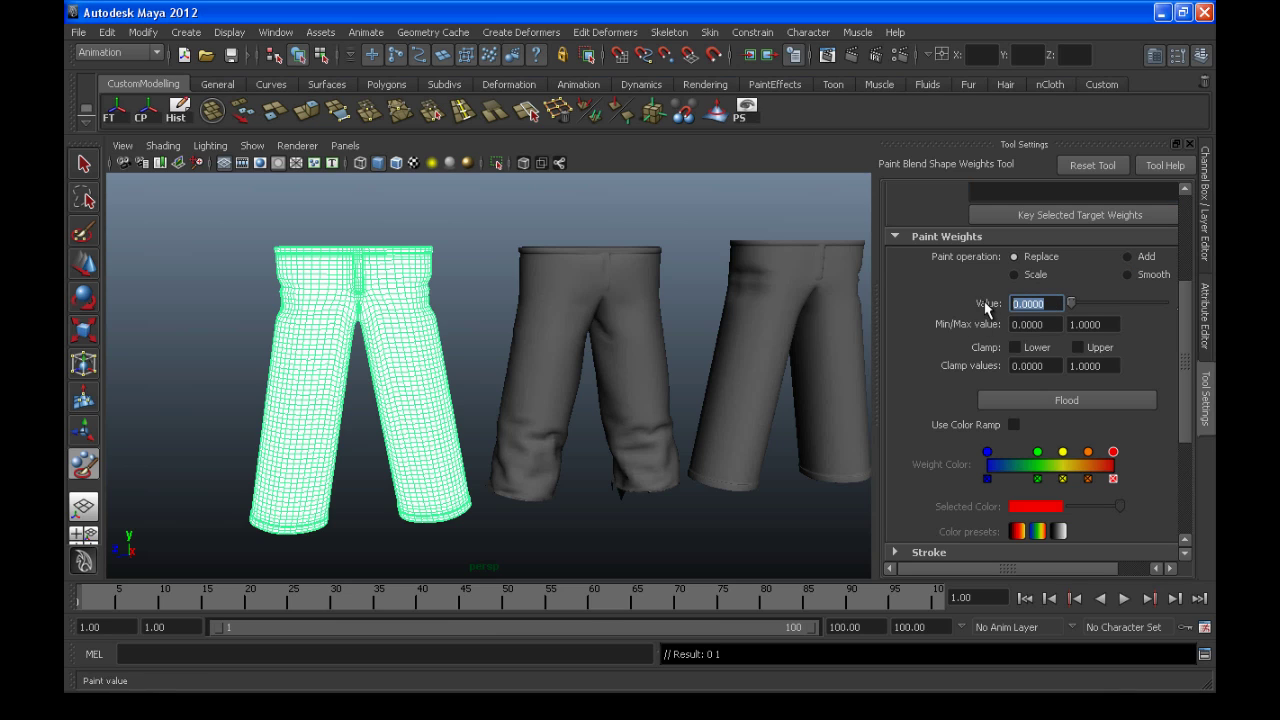
{"action": "left_click", "coordinate": [1049, 303]}
{"action": "left_click_drag", "start_coordinate": [1073, 301], "coordinate": [1162, 298]}
{"action": "left_click_drag", "start_coordinate": [1163, 302], "coordinate": [1071, 303]}
{"action": "mouse_move", "coordinate": [450, 425]}
{"action": "left_mouse_down"}
{"action": "mouse_move", "coordinate": [334, 271]}
{"action": "mouse_move", "coordinate": [286, 343]}
{"action": "mouse_move", "coordinate": [337, 286]}
{"action": "mouse_move", "coordinate": [320, 402]}
{"action": "mouse_move", "coordinate": [335, 260]}
{"action": "mouse_move", "coordinate": [290, 470]}
{"action": "mouse_move", "coordinate": [310, 495]}
{"action": "mouse_move", "coordinate": [298, 457]}
{"action": "left_mouse_up"}
{"action": "middle_click_drag", "start_coordinate": [309, 351], "coordinate": [380, 357], "text": "alt"}
{"action": "right_click_drag", "start_coordinate": [380, 357], "coordinate": [561, 339], "text": "alt"}
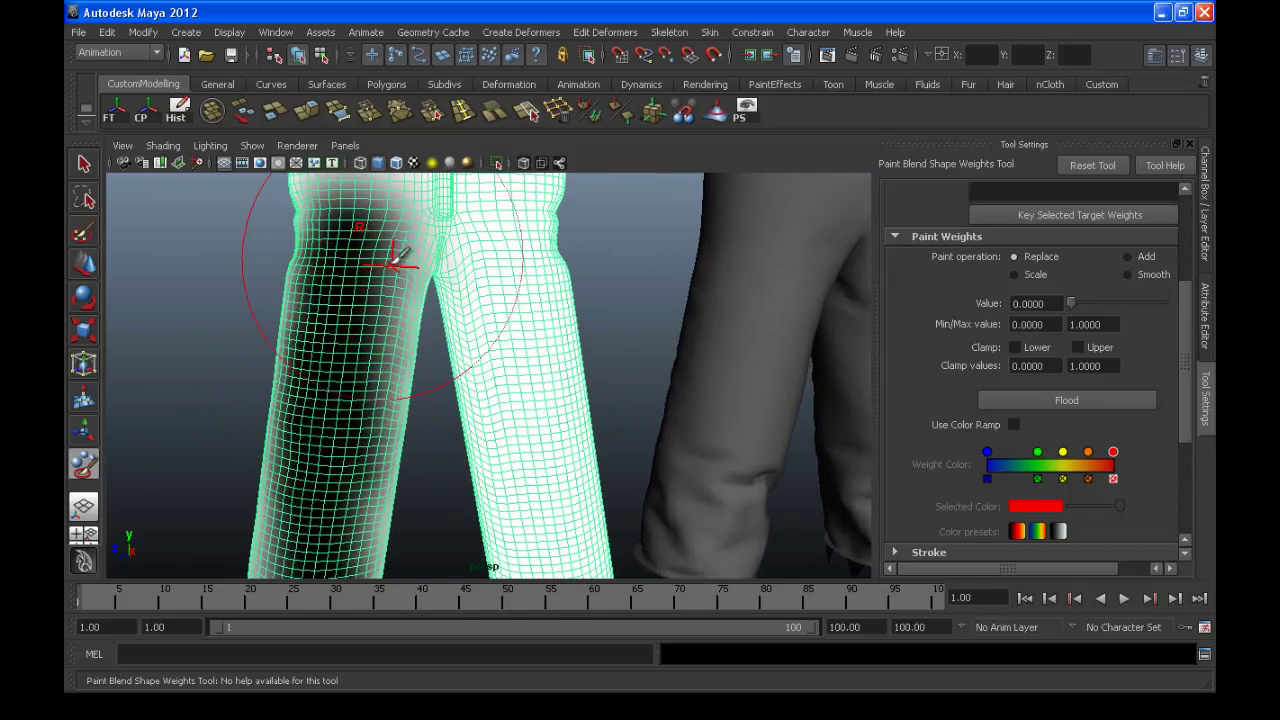
Extend the zero blend02 weight across the waist and hips of the base trousers
{"action": "middle_click_drag", "start_coordinate": [398, 252], "coordinate": [482, 346], "text": "alt"}
{"action": "right_click_drag", "start_coordinate": [482, 343], "coordinate": [416, 311], "text": "alt"}
{"action": "left_click_drag", "start_coordinate": [416, 311], "coordinate": [563, 309], "text": "alt"}
{"action": "right_click_drag", "start_coordinate": [563, 309], "coordinate": [491, 283], "text": "alt"}
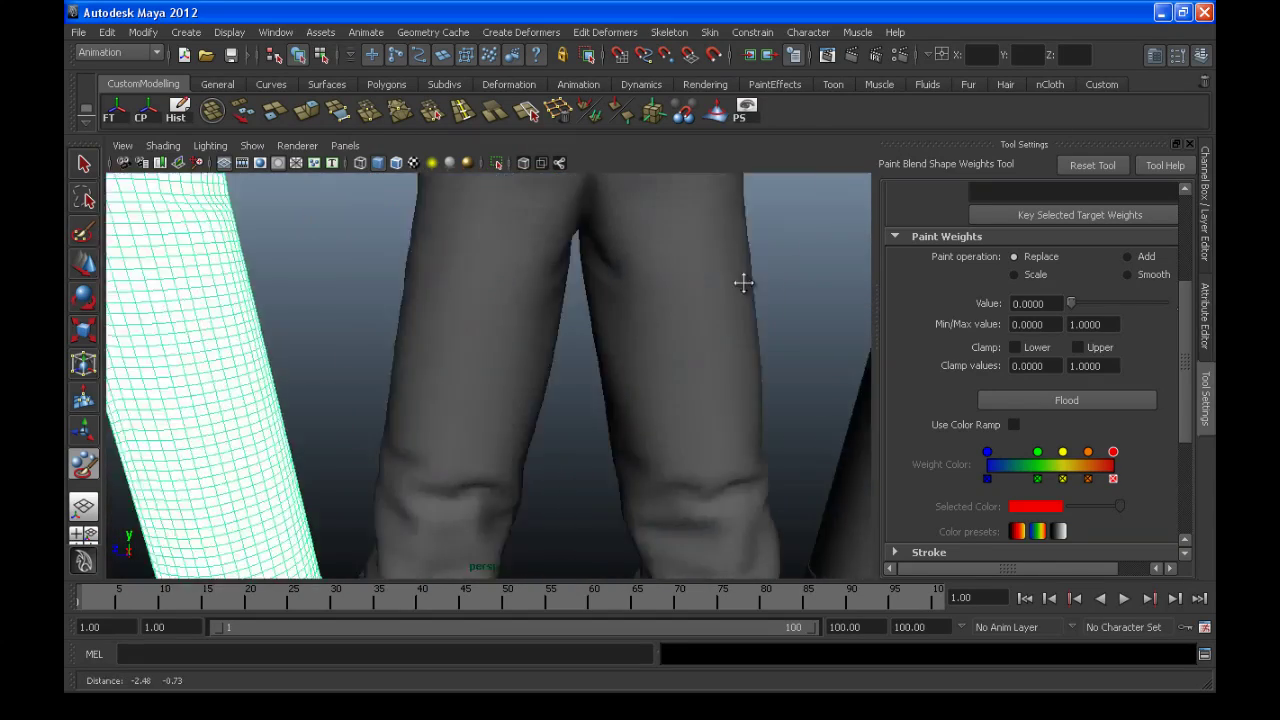
{"action": "mouse_move", "coordinate": [743, 280]}
{"action": "left_mouse_down", "text": "alt"}
{"action": "mouse_move", "coordinate": [486, 380]}
{"action": "mouse_move", "coordinate": [371, 386]}
{"action": "mouse_move", "coordinate": [400, 237]}
{"action": "mouse_move", "coordinate": [391, 282]}
{"action": "left_mouse_up", "text": "alt"}
{"action": "left_click_drag", "start_coordinate": [396, 300], "coordinate": [503, 344], "text": "alt"}
{"action": "mouse_move", "coordinate": [608, 242]}
{"action": "left_mouse_down"}
{"action": "mouse_move", "coordinate": [591, 284]}
{"action": "mouse_move", "coordinate": [594, 366]}
{"action": "mouse_move", "coordinate": [657, 309]}
{"action": "mouse_move", "coordinate": [597, 346]}
{"action": "mouse_move", "coordinate": [601, 393]}
{"action": "mouse_move", "coordinate": [646, 326]}
{"action": "left_mouse_up"}
{"action": "right_click_drag", "start_coordinate": [670, 280], "coordinate": [606, 312], "text": "alt"}
{"action": "mouse_move", "coordinate": [651, 308]}
{"action": "left_mouse_down", "text": "alt"}
{"action": "mouse_move", "coordinate": [414, 320]}
{"action": "mouse_move", "coordinate": [434, 291]}
{"action": "mouse_move", "coordinate": [515, 245]}
{"action": "mouse_move", "coordinate": [645, 300]}
{"action": "mouse_move", "coordinate": [676, 248]}
{"action": "mouse_move", "coordinate": [609, 318]}
{"action": "mouse_move", "coordinate": [592, 242]}
{"action": "mouse_move", "coordinate": [515, 300]}
{"action": "mouse_move", "coordinate": [536, 306]}
{"action": "left_mouse_up", "text": "alt"}
{"action": "scroll", "coordinate": [550, 300], "scroll_direction": "down", "scroll_amount": 5}
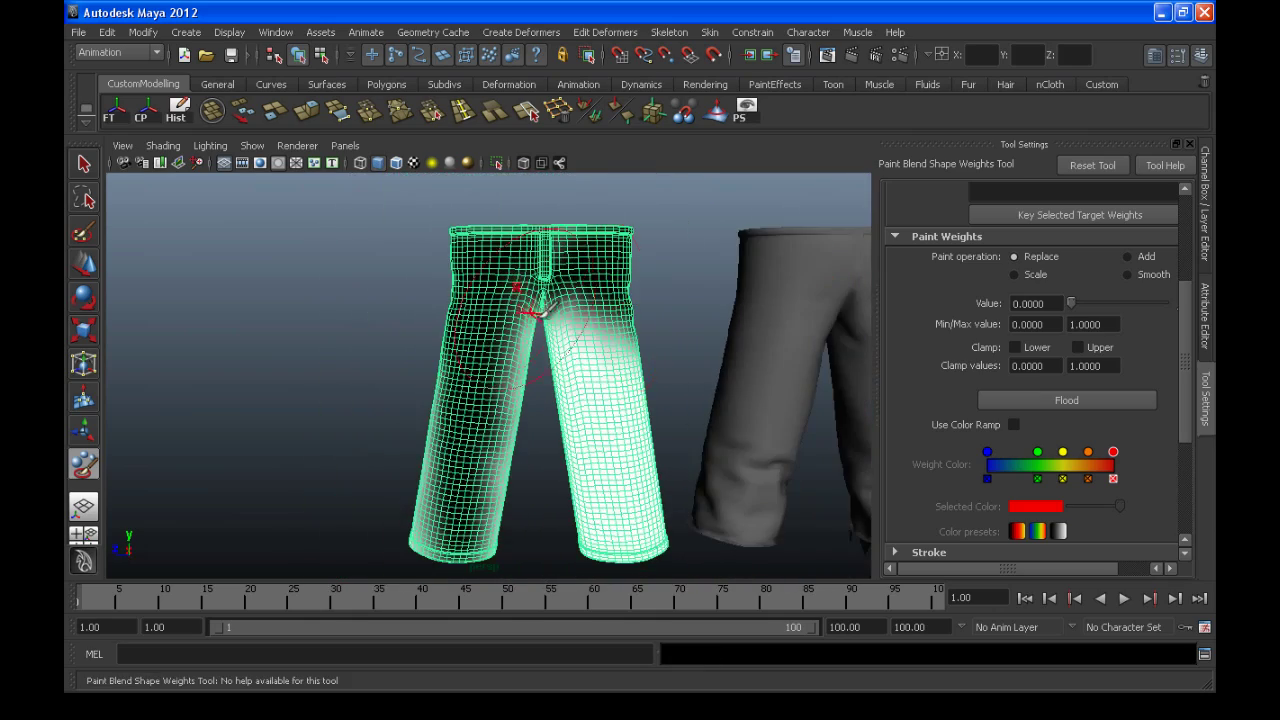
Undo the weight strokes painted on the base trousers
{"action": "key", "text": "ctrl+z"}
{"action": "key", "text": "ctrl+z"}
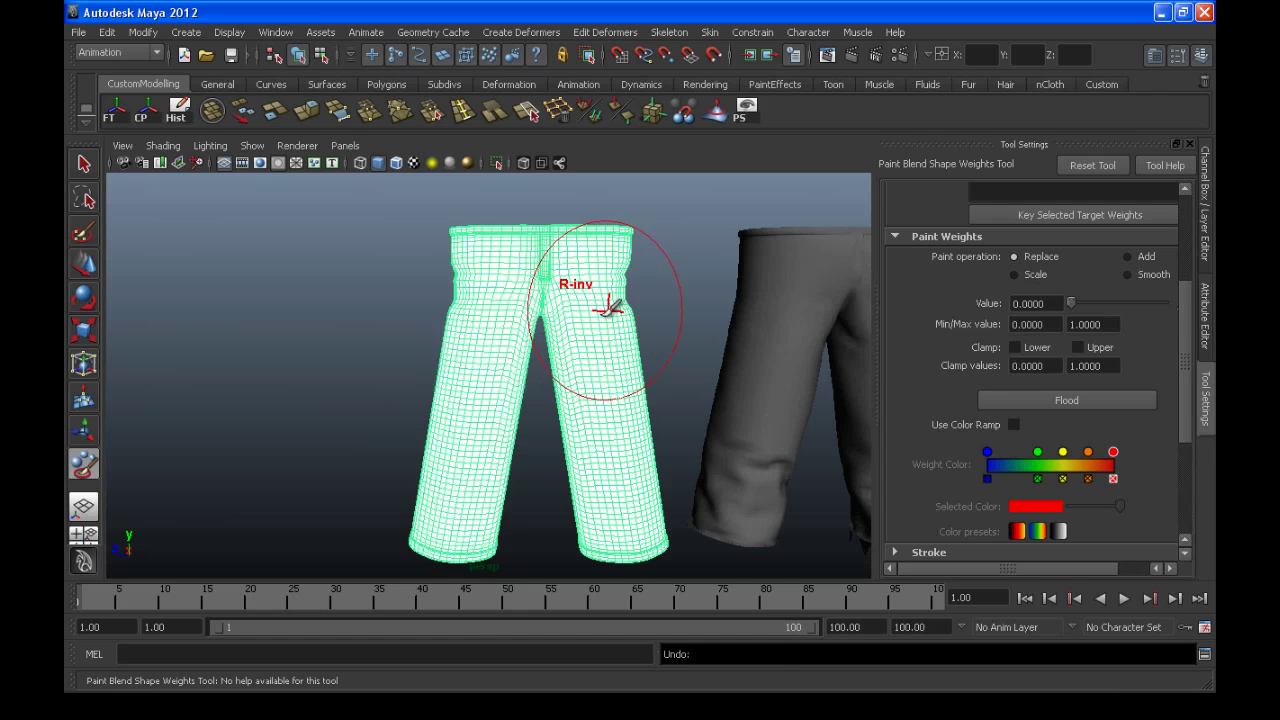
{"action": "key", "text": "ctrl+z"}
{"action": "key", "text": "shift+z"}
{"action": "left_click_drag", "start_coordinate": [604, 315], "coordinate": [575, 335], "text": "alt"}
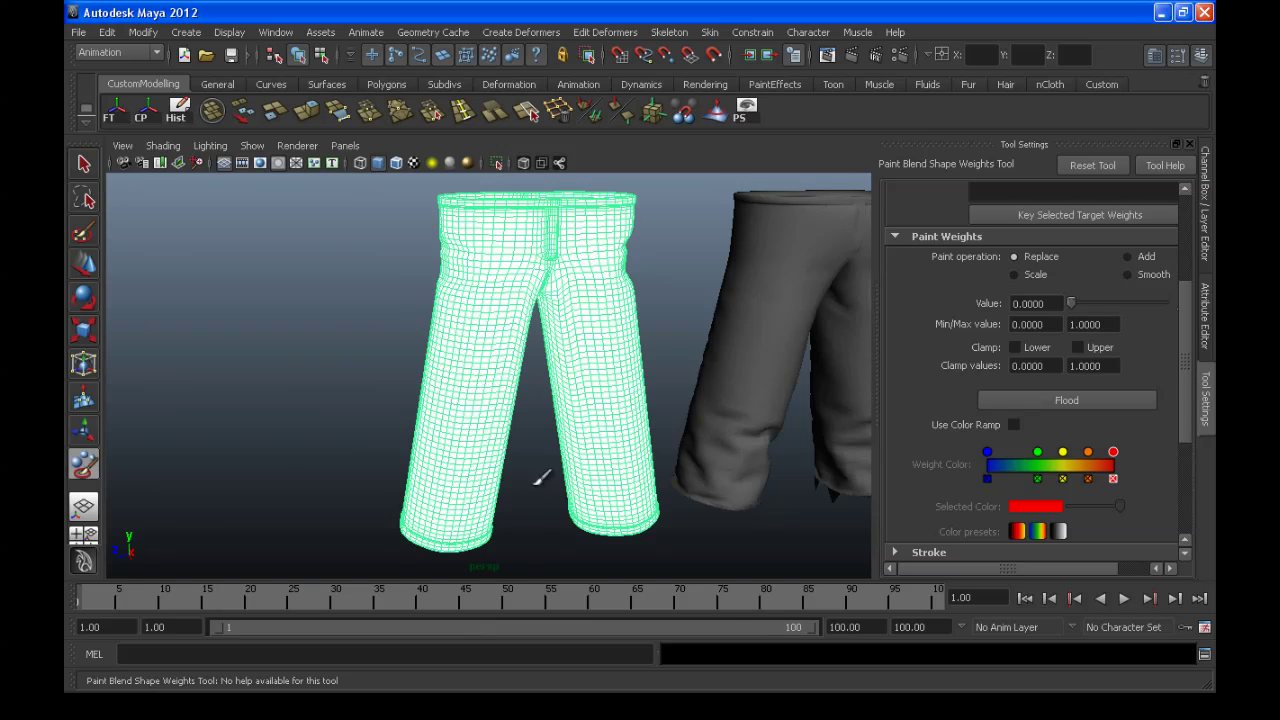
Try painting zero blend02 weight across the lower legs of the base trousers, and undo the strokes
{"action": "mouse_move", "coordinate": [486, 491]}
{"action": "left_mouse_down"}
{"action": "mouse_move", "coordinate": [452, 488]}
{"action": "mouse_move", "coordinate": [495, 412]}
{"action": "mouse_move", "coordinate": [569, 432]}
{"action": "mouse_move", "coordinate": [596, 402]}
{"action": "mouse_move", "coordinate": [622, 400]}
{"action": "mouse_move", "coordinate": [596, 434]}
{"action": "left_mouse_up"}
{"action": "left_click_drag", "start_coordinate": [594, 438], "coordinate": [700, 425], "text": "alt"}
{"action": "mouse_move", "coordinate": [636, 374]}
{"action": "left_mouse_down"}
{"action": "mouse_move", "coordinate": [627, 398]}
{"action": "mouse_move", "coordinate": [627, 320]}
{"action": "mouse_move", "coordinate": [600, 423]}
{"action": "mouse_move", "coordinate": [457, 400]}
{"action": "mouse_move", "coordinate": [500, 366]}
{"action": "left_mouse_up"}
{"action": "key", "text": "ctrl+z"}
{"action": "key", "text": "ctrl+z"}
{"action": "key", "text": "ctrl+z"}
{"action": "right_click_drag", "start_coordinate": [586, 376], "coordinate": [562, 368], "text": "alt"}
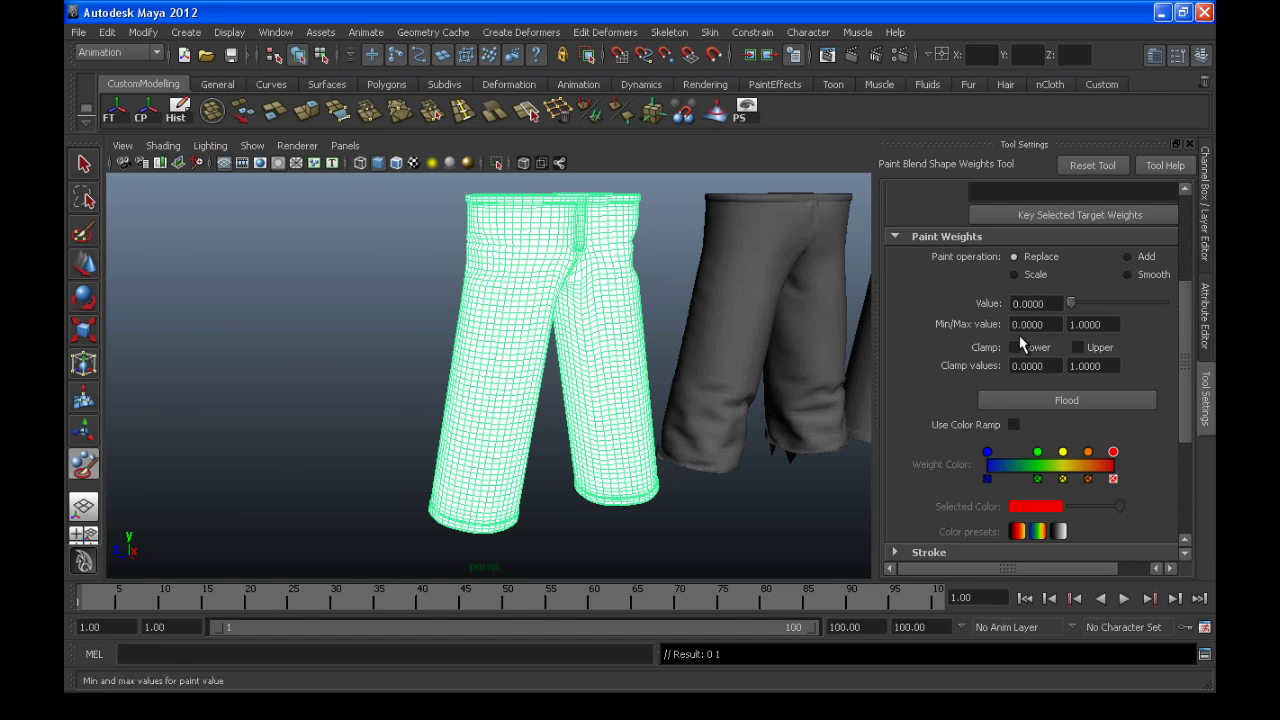
Flood the whole base trousers with a blend02 weight of 0
{"action": "left_click", "coordinate": [1006, 398]}
{"action": "left_click_drag", "start_coordinate": [664, 394], "coordinate": [611, 400], "text": "alt"}
{"action": "mouse_move", "coordinate": [611, 400]}
{"action": "right_mouse_down", "text": "alt"}
{"action": "mouse_move", "coordinate": [680, 411]}
{"action": "mouse_move", "coordinate": [615, 410]}
{"action": "right_mouse_up", "text": "alt"}
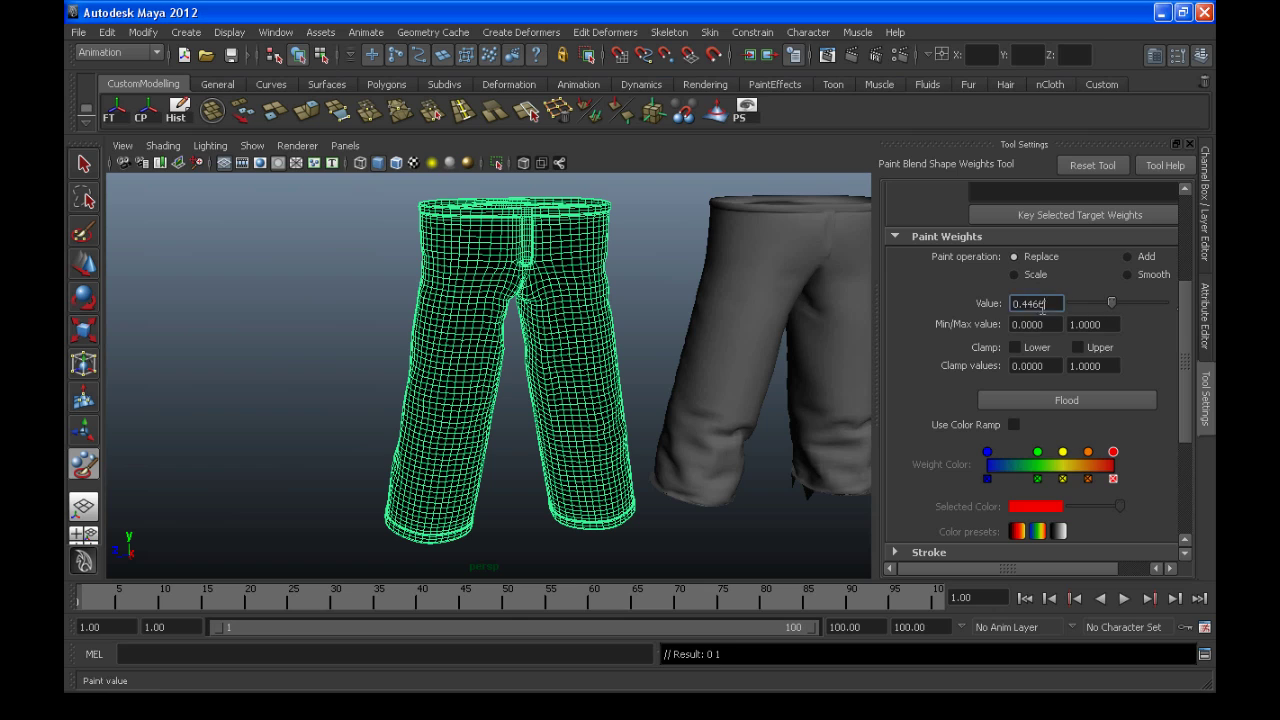
Set the Replace paint value to 0.5 and flood the base trousers' blend02 weight with it
{"action": "key", "text": "BackSpace"}
{"action": "type", "text": ".5"}
{"action": "key", "text": "Tab"}
{"action": "left_click", "coordinate": [1061, 399]}
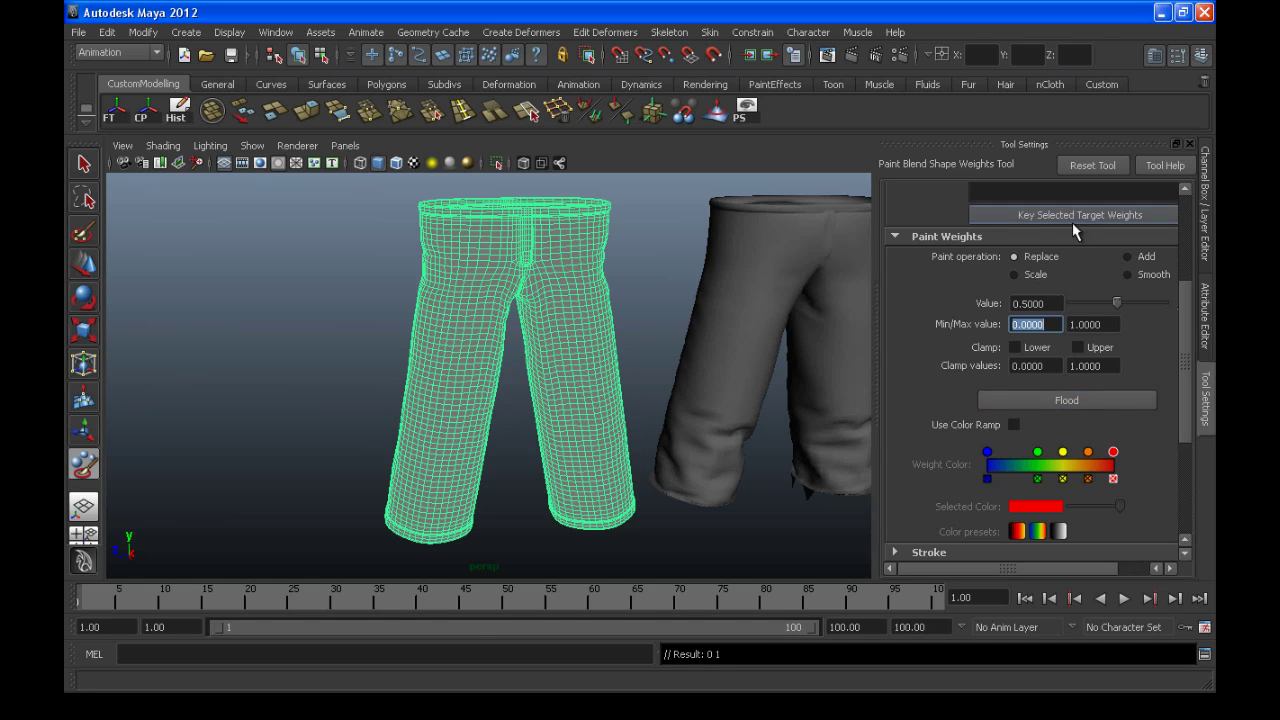
{"action": "left_click_drag", "start_coordinate": [398, 384], "coordinate": [409, 385], "text": "alt"}
{"action": "scroll", "coordinate": [457, 323], "scroll_direction": "up", "scroll_amount": 5}
{"action": "middle_click_drag", "start_coordinate": [457, 323], "coordinate": [443, 357], "text": "alt"}
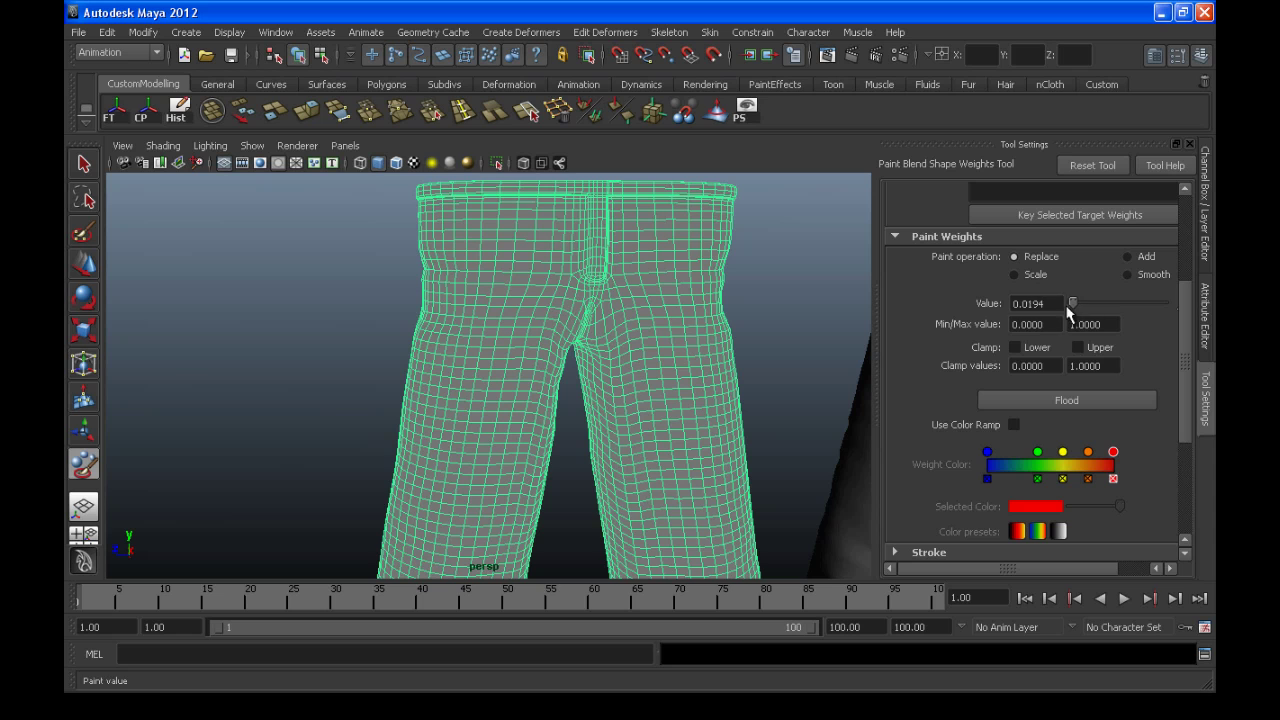
Flood the base trousers' blend02 weight with 0, and flood it again with 1
{"action": "left_click_drag", "start_coordinate": [1068, 313], "coordinate": [1060, 313]}
{"action": "left_click", "coordinate": [1068, 401]}
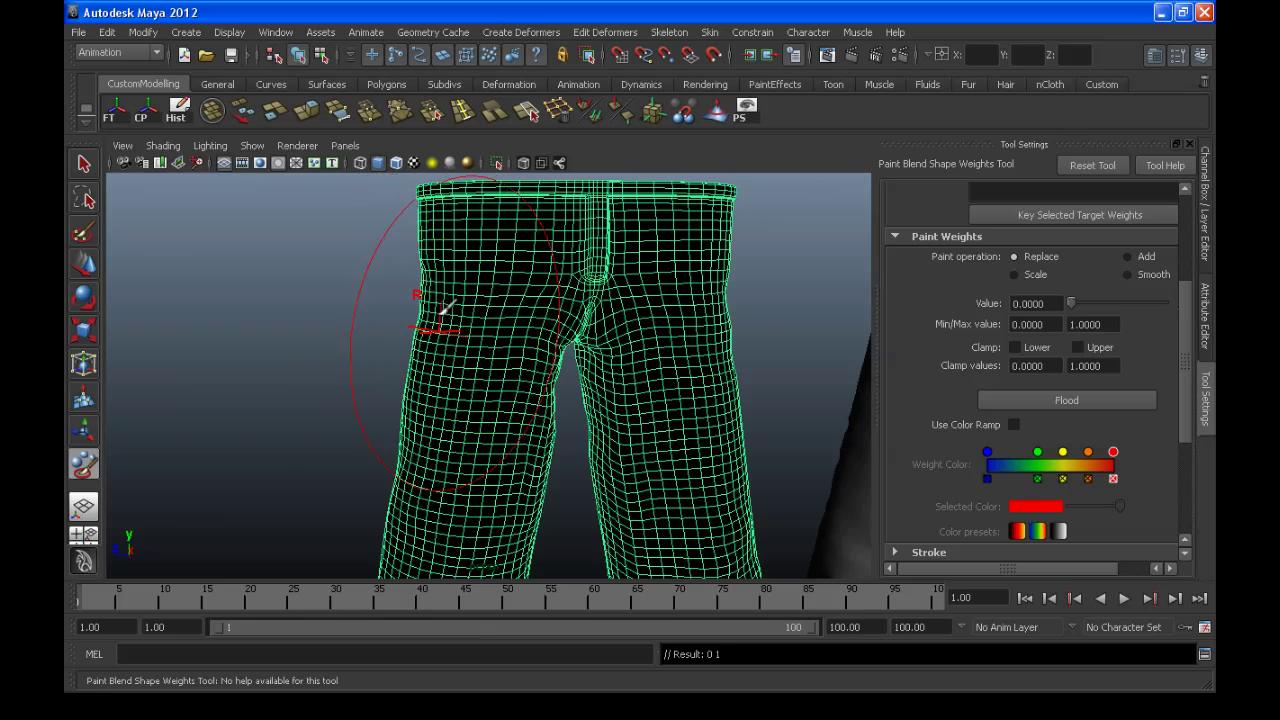
{"action": "left_click_drag", "start_coordinate": [1072, 303], "coordinate": [1162, 303]}
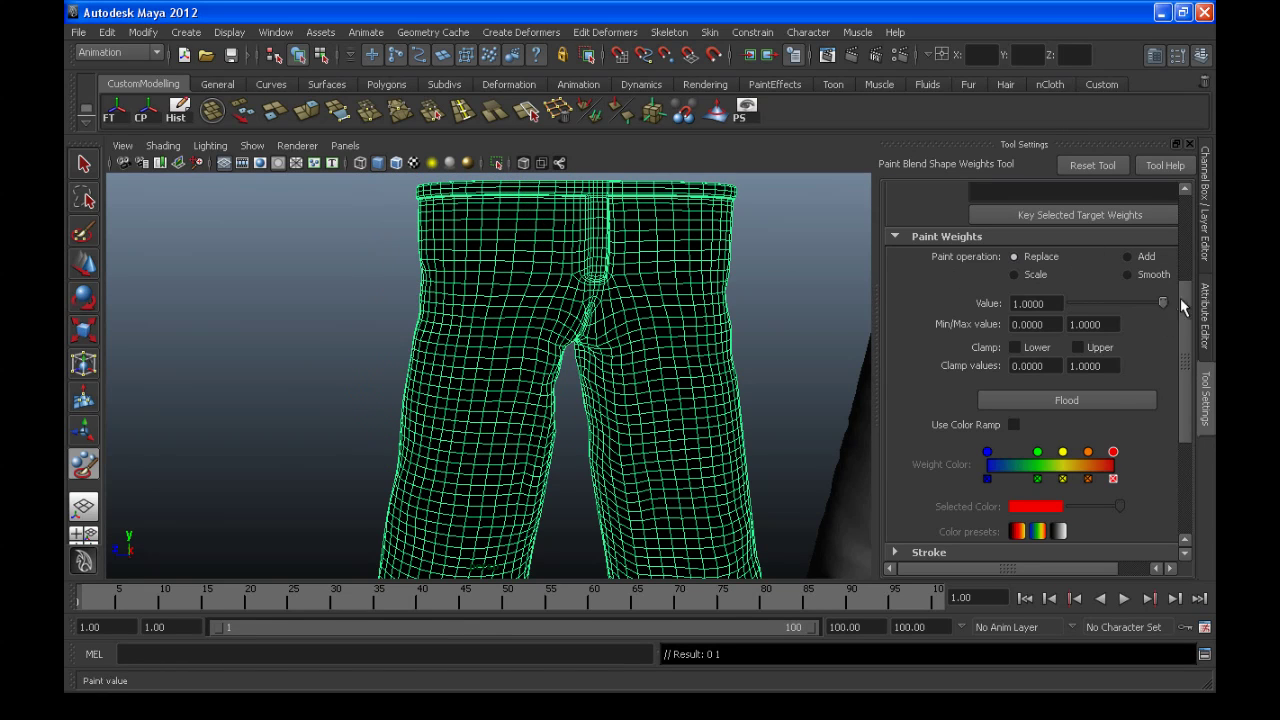
{"action": "left_click", "coordinate": [1054, 399]}
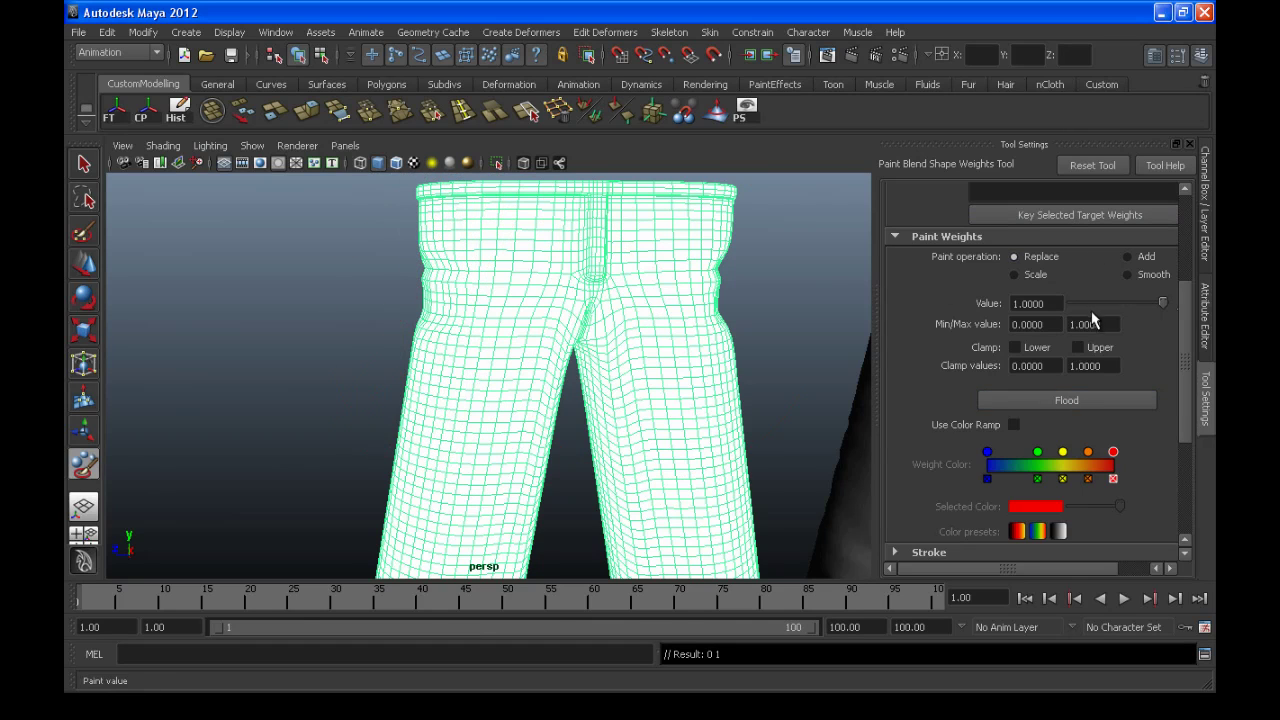
{"action": "right_click_drag", "start_coordinate": [514, 329], "coordinate": [674, 363], "text": "alt"}
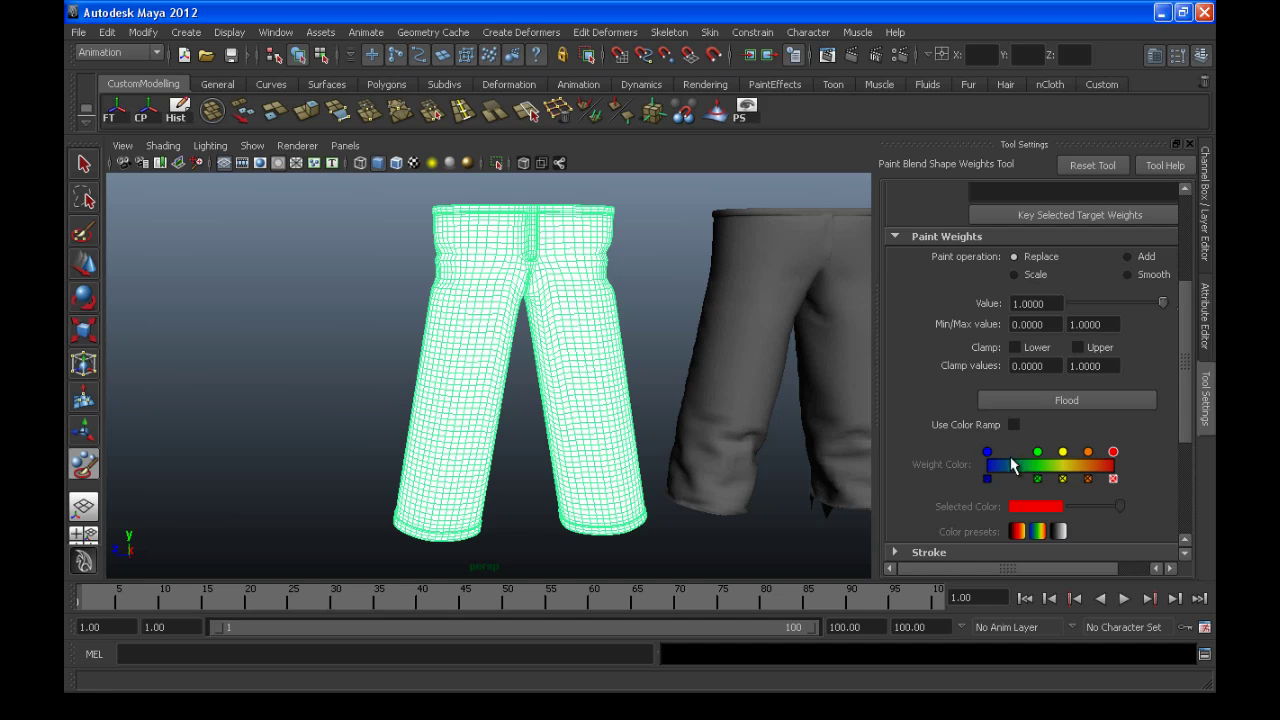
Enable the color ramp for the weight display and flood the base trousers' blend02 weight with 0
{"action": "left_click", "coordinate": [1013, 424]}
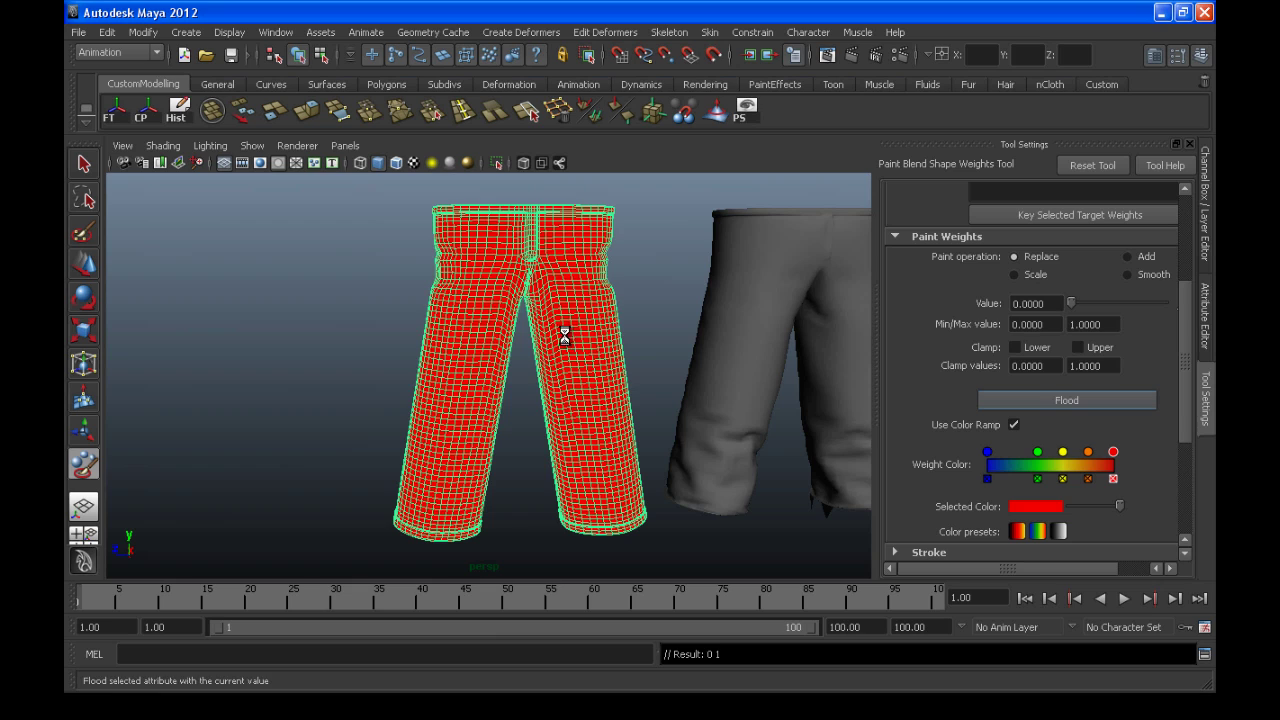
{"action": "left_click_drag", "start_coordinate": [543, 363], "coordinate": [585, 385], "text": "alt"}
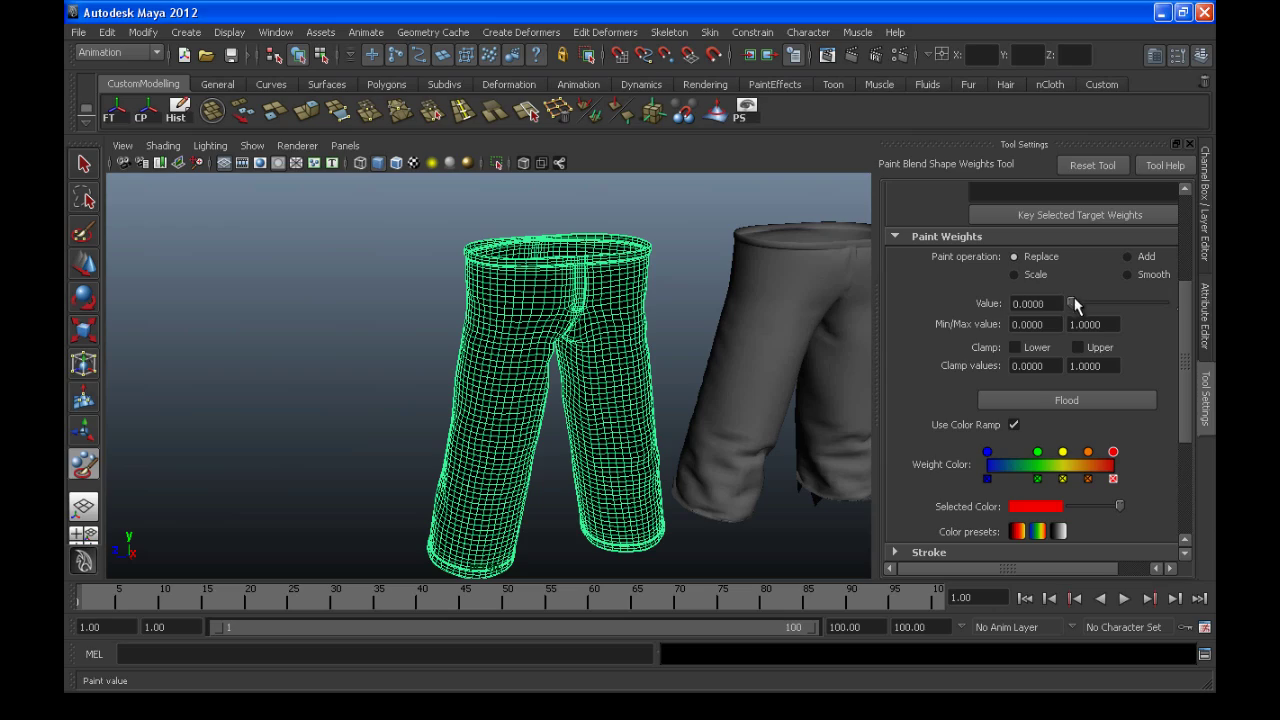
Set the Replace value to 1 and paint blend02 weight onto the base trousers' outer hip farthest from the targets
{"action": "scroll", "coordinate": [520, 366], "scroll_direction": "up", "scroll_amount": 5}
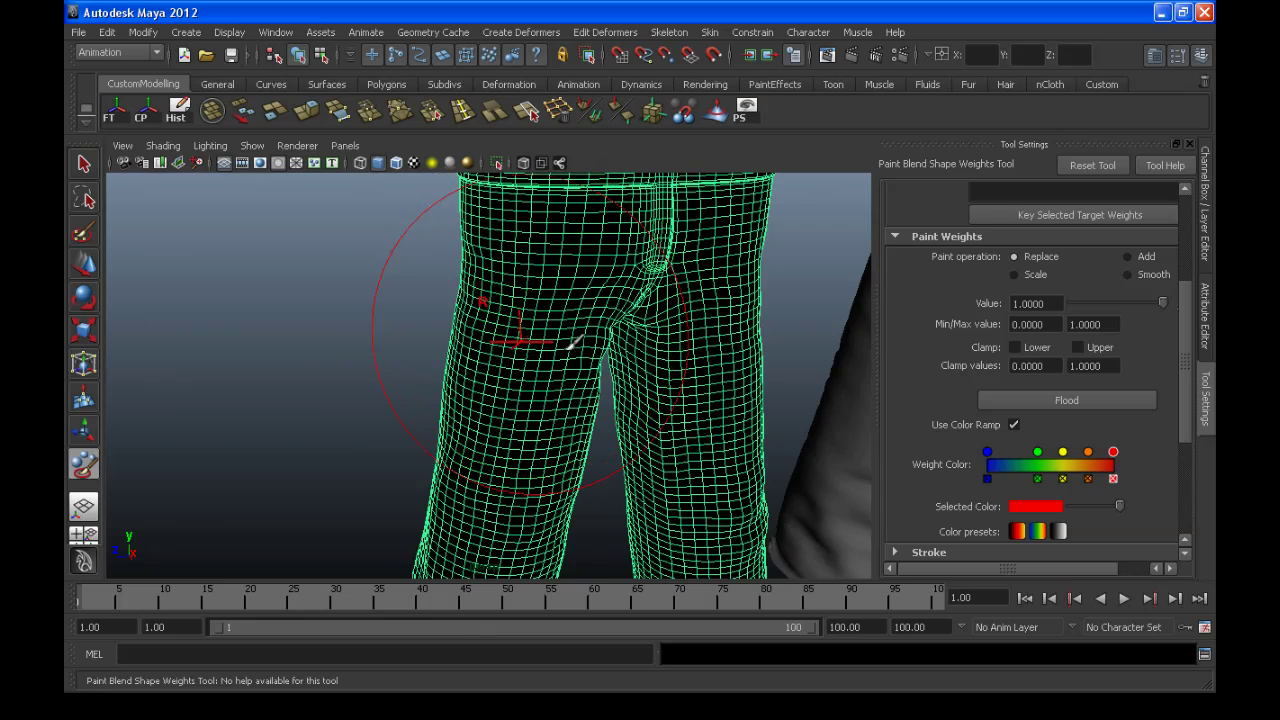
{"action": "left_click_drag", "start_coordinate": [1185, 285], "coordinate": [1181, 192]}
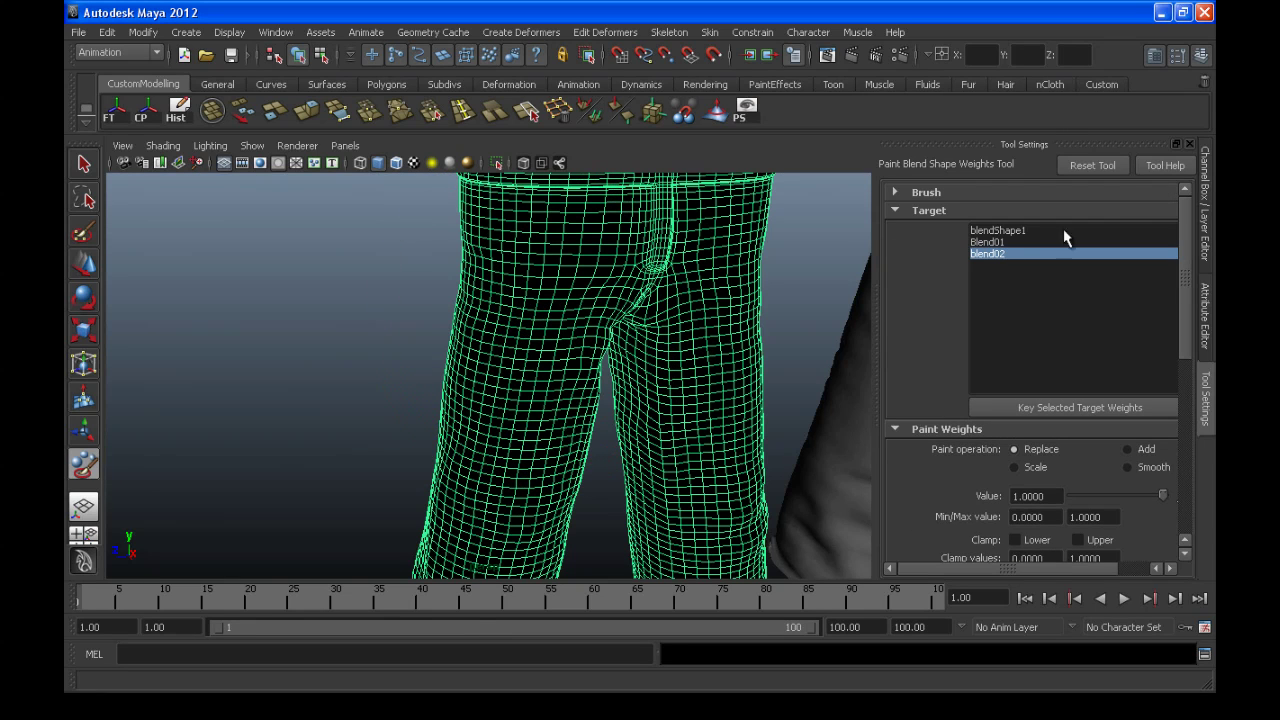
{"action": "left_click", "coordinate": [898, 191]}
{"action": "left_click", "coordinate": [937, 193]}
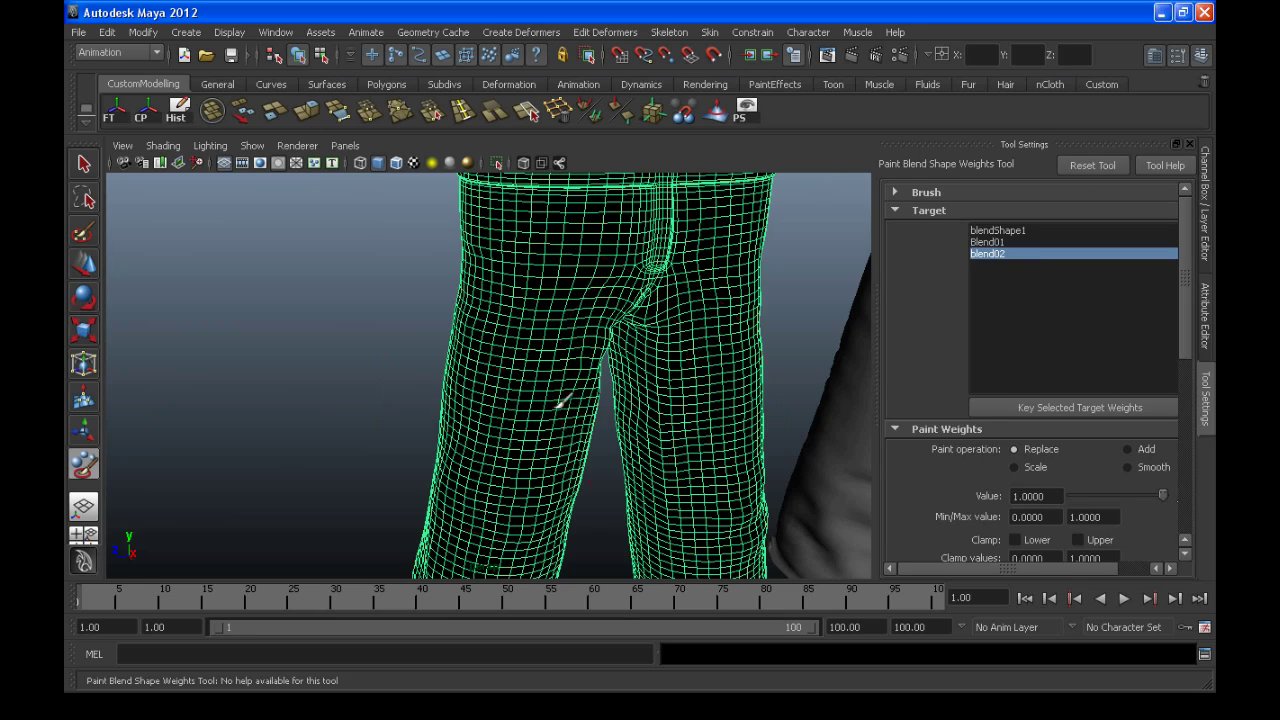
{"action": "scroll", "coordinate": [523, 386], "scroll_direction": "up", "scroll_amount": 2}
{"action": "left_click_drag", "start_coordinate": [523, 380], "coordinate": [431, 404]}
{"action": "mouse_move", "coordinate": [571, 323]}
{"action": "left_mouse_down", "text": "alt"}
{"action": "mouse_move", "coordinate": [529, 329]}
{"action": "mouse_move", "coordinate": [545, 318]}
{"action": "mouse_move", "coordinate": [560, 343]}
{"action": "mouse_move", "coordinate": [580, 286]}
{"action": "mouse_move", "coordinate": [612, 320]}
{"action": "mouse_move", "coordinate": [650, 270]}
{"action": "mouse_move", "coordinate": [635, 245]}
{"action": "mouse_move", "coordinate": [592, 266]}
{"action": "mouse_move", "coordinate": [570, 238]}
{"action": "mouse_move", "coordinate": [603, 262]}
{"action": "mouse_move", "coordinate": [596, 306]}
{"action": "mouse_move", "coordinate": [600, 286]}
{"action": "mouse_move", "coordinate": [571, 271]}
{"action": "mouse_move", "coordinate": [683, 287]}
{"action": "mouse_move", "coordinate": [706, 323]}
{"action": "mouse_move", "coordinate": [720, 297]}
{"action": "mouse_move", "coordinate": [743, 294]}
{"action": "mouse_move", "coordinate": [714, 308]}
{"action": "mouse_move", "coordinate": [716, 334]}
{"action": "mouse_move", "coordinate": [743, 313]}
{"action": "mouse_move", "coordinate": [694, 331]}
{"action": "mouse_move", "coordinate": [654, 303]}
{"action": "mouse_move", "coordinate": [660, 325]}
{"action": "mouse_move", "coordinate": [748, 293]}
{"action": "left_mouse_up", "text": "alt"}
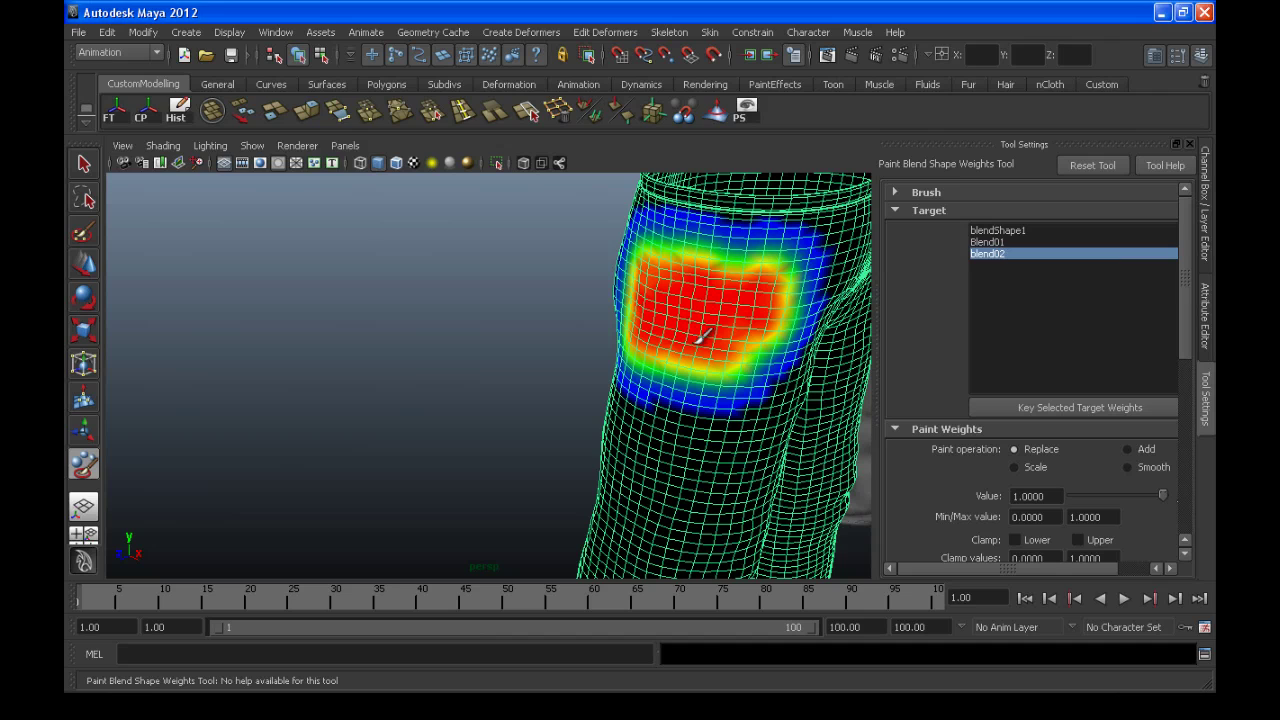
Extend the full blend02 weight onto the opposite hip of the base trousers and exit the paint tool
{"action": "mouse_move", "coordinate": [676, 333]}
{"action": "left_mouse_down"}
{"action": "mouse_move", "coordinate": [666, 320]}
{"action": "mouse_move", "coordinate": [749, 334]}
{"action": "mouse_move", "coordinate": [720, 337]}
{"action": "mouse_move", "coordinate": [700, 295]}
{"action": "mouse_move", "coordinate": [586, 377]}
{"action": "mouse_move", "coordinate": [580, 337]}
{"action": "mouse_move", "coordinate": [549, 377]}
{"action": "mouse_move", "coordinate": [529, 271]}
{"action": "mouse_move", "coordinate": [529, 300]}
{"action": "mouse_move", "coordinate": [569, 251]}
{"action": "mouse_move", "coordinate": [575, 300]}
{"action": "mouse_move", "coordinate": [591, 309]}
{"action": "mouse_move", "coordinate": [455, 390]}
{"action": "mouse_move", "coordinate": [486, 323]}
{"action": "mouse_move", "coordinate": [525, 365]}
{"action": "mouse_move", "coordinate": [603, 313]}
{"action": "mouse_move", "coordinate": [566, 349]}
{"action": "mouse_move", "coordinate": [576, 273]}
{"action": "left_mouse_up"}
{"action": "mouse_move", "coordinate": [545, 313]}
{"action": "left_mouse_down"}
{"action": "mouse_move", "coordinate": [571, 320]}
{"action": "mouse_move", "coordinate": [491, 371]}
{"action": "mouse_move", "coordinate": [581, 333]}
{"action": "mouse_move", "coordinate": [607, 338]}
{"action": "left_mouse_up"}
{"action": "left_click_drag", "start_coordinate": [718, 410], "coordinate": [510, 400], "text": "alt"}
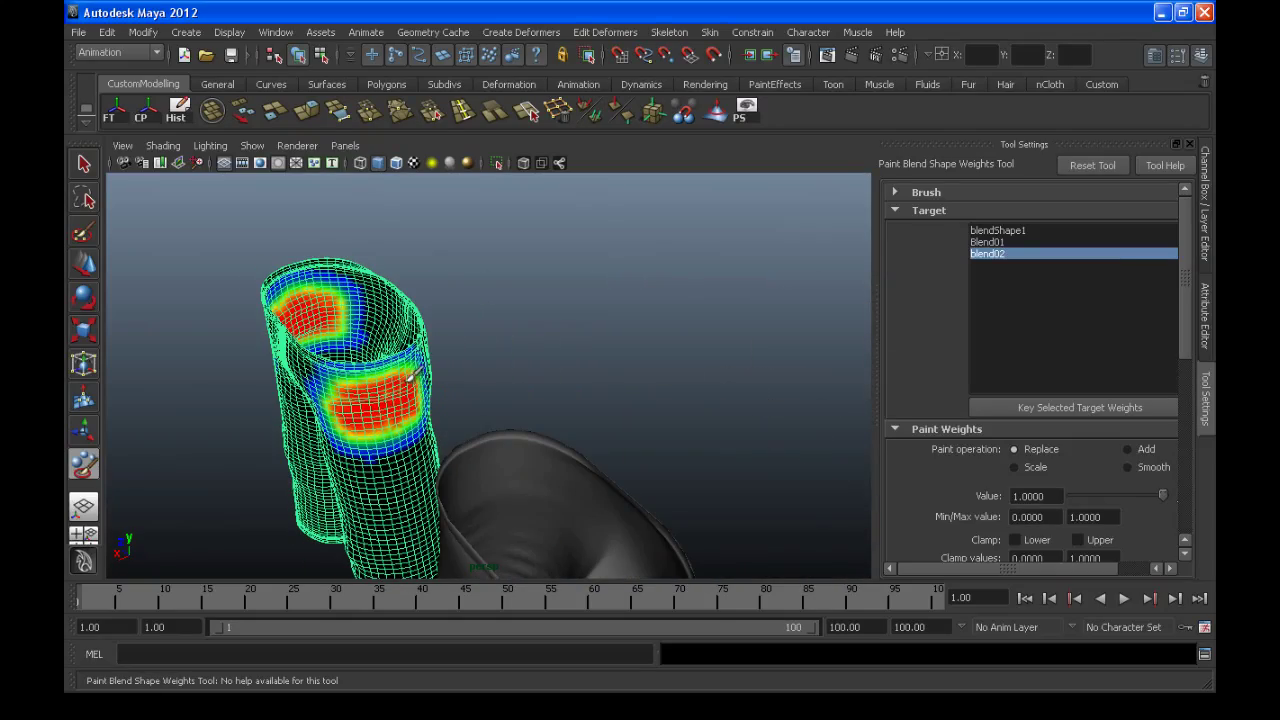
{"action": "mouse_move", "coordinate": [398, 440]}
{"action": "left_mouse_down", "text": "alt"}
{"action": "mouse_move", "coordinate": [423, 406]}
{"action": "mouse_move", "coordinate": [531, 374]}
{"action": "mouse_move", "coordinate": [537, 352]}
{"action": "mouse_move", "coordinate": [634, 346]}
{"action": "mouse_move", "coordinate": [514, 400]}
{"action": "mouse_move", "coordinate": [562, 398]}
{"action": "mouse_move", "coordinate": [480, 380]}
{"action": "mouse_move", "coordinate": [505, 410]}
{"action": "left_mouse_up", "text": "alt"}
{"action": "key", "text": "q"}
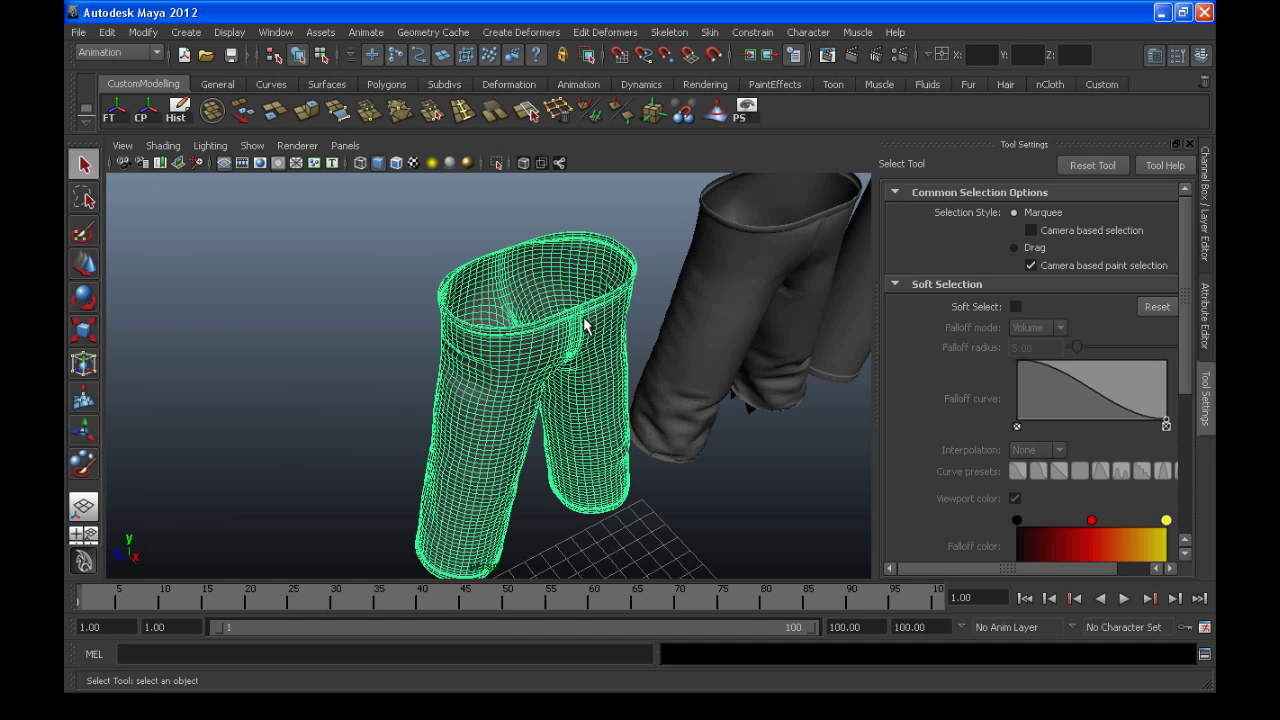
Turn off selection highlighting in the perspective view to see the base trousers shaded
{"action": "left_click_drag", "start_coordinate": [528, 410], "coordinate": [416, 477], "text": "alt"}
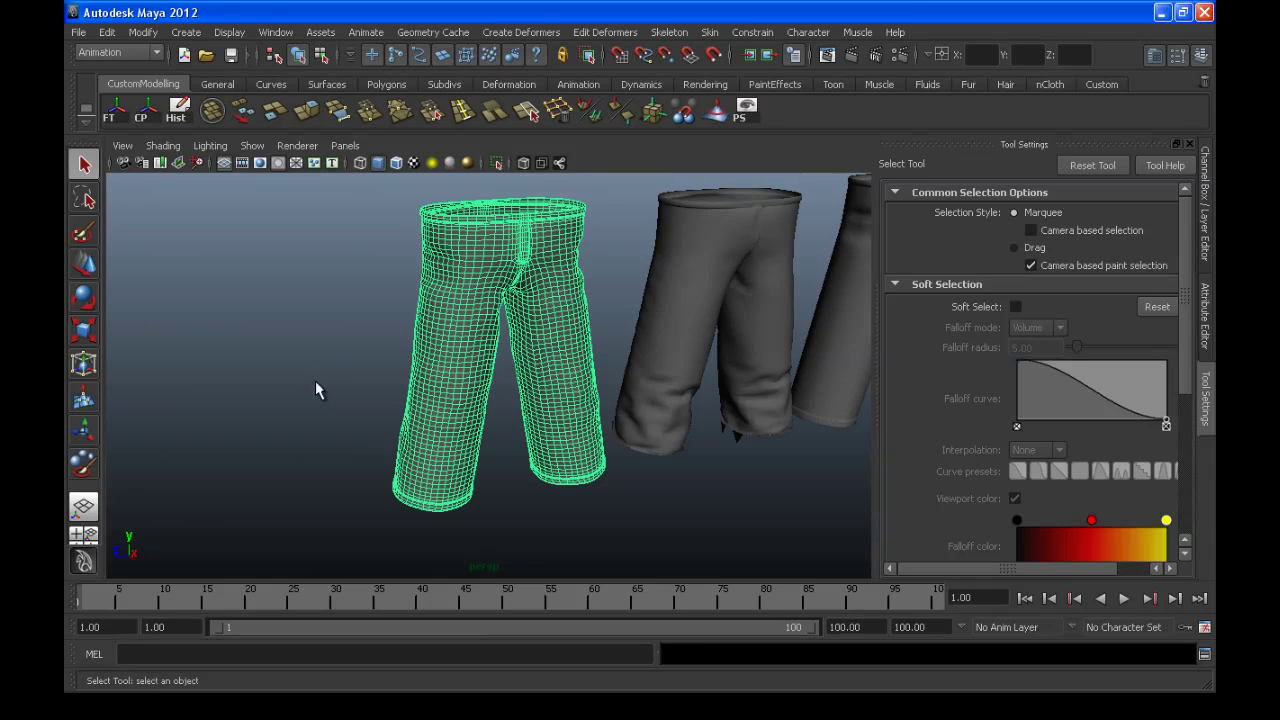
{"action": "left_click", "coordinate": [252, 145]}
{"action": "left_click", "coordinate": [320, 686]}
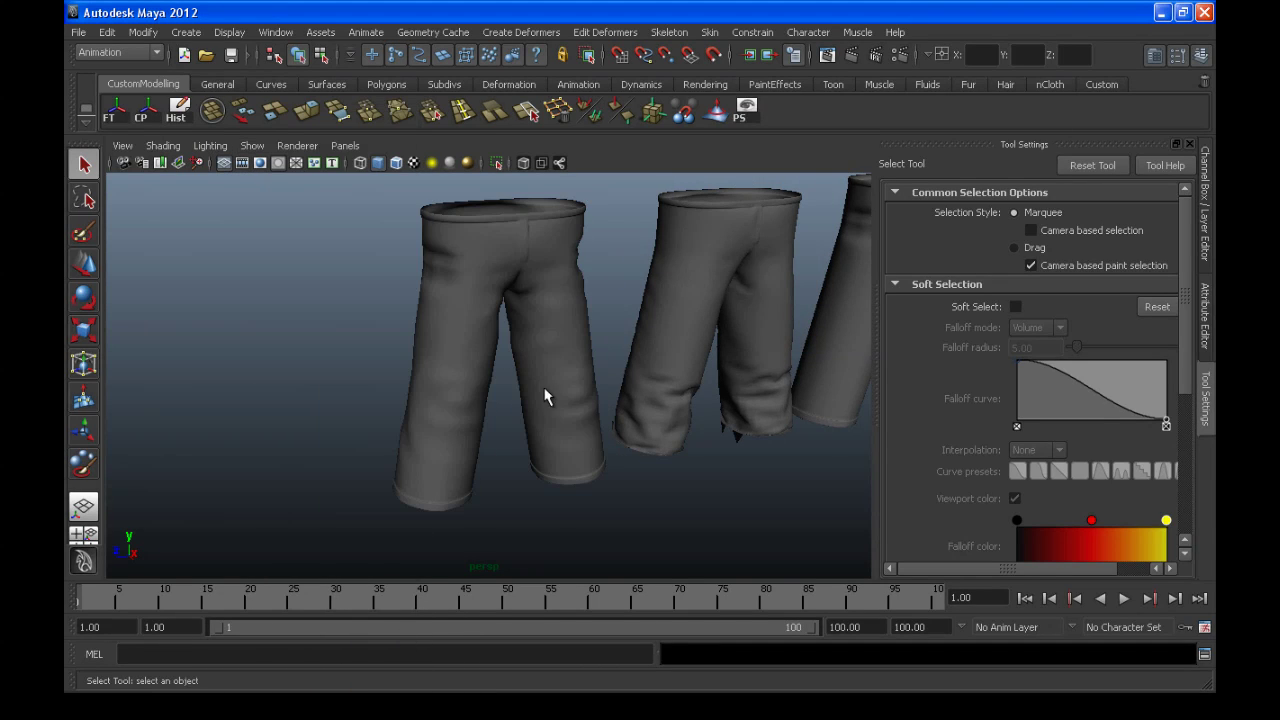
{"action": "left_click_drag", "start_coordinate": [537, 437], "coordinate": [598, 380], "text": "alt"}
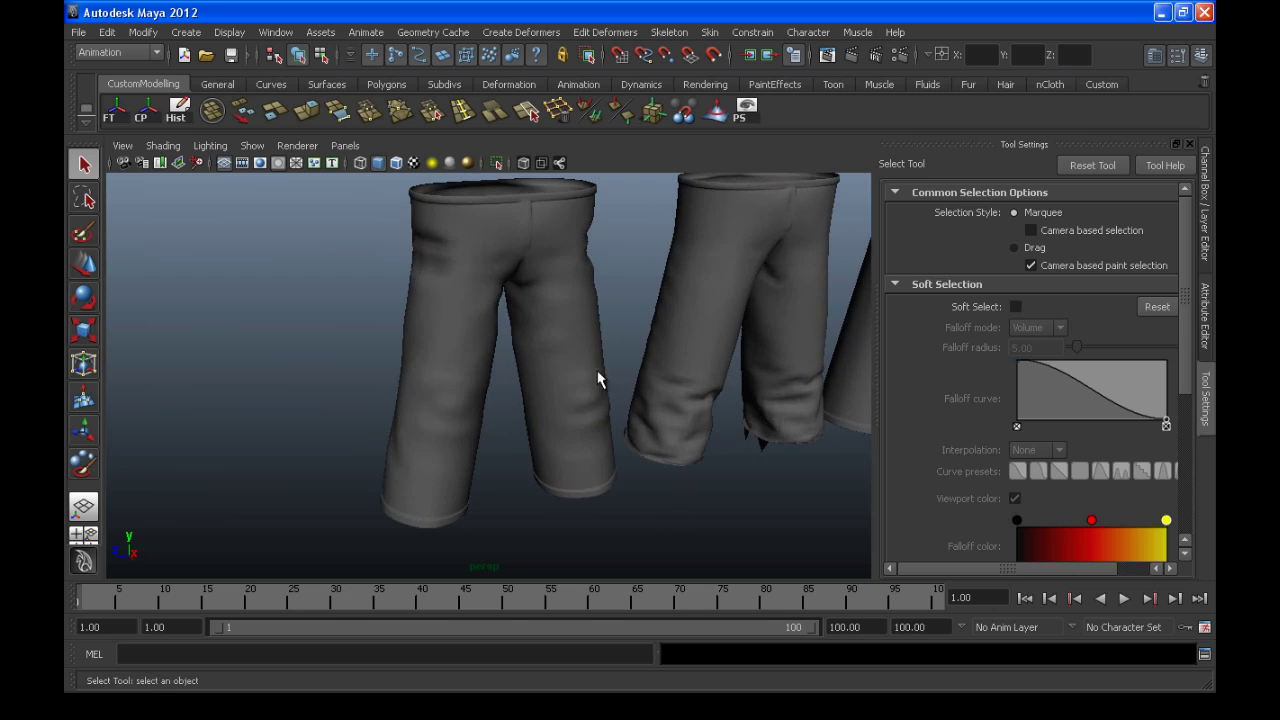
Preview the painted hip folds by scrubbing the blend02 channel of blendShape1 down to 0 and back up to 1
{"action": "left_click", "coordinate": [1205, 220]}
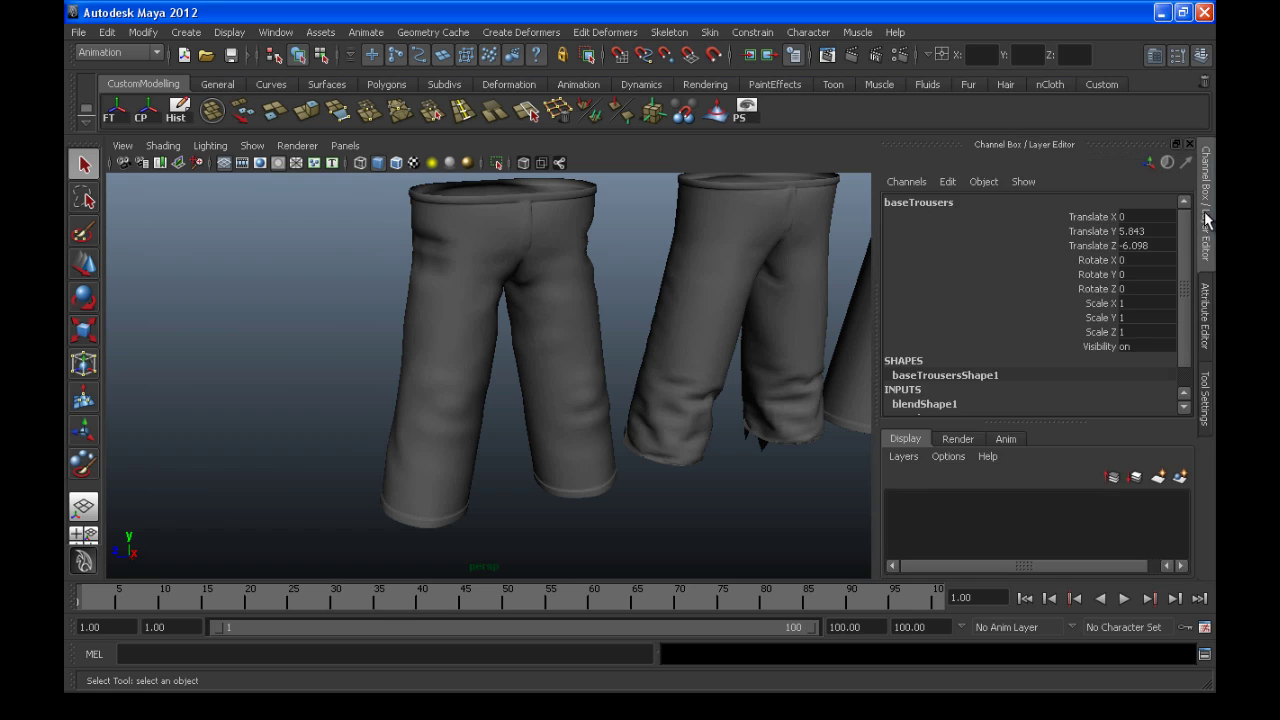
{"action": "scroll", "coordinate": [943, 408], "scroll_direction": "down", "scroll_amount": 1}
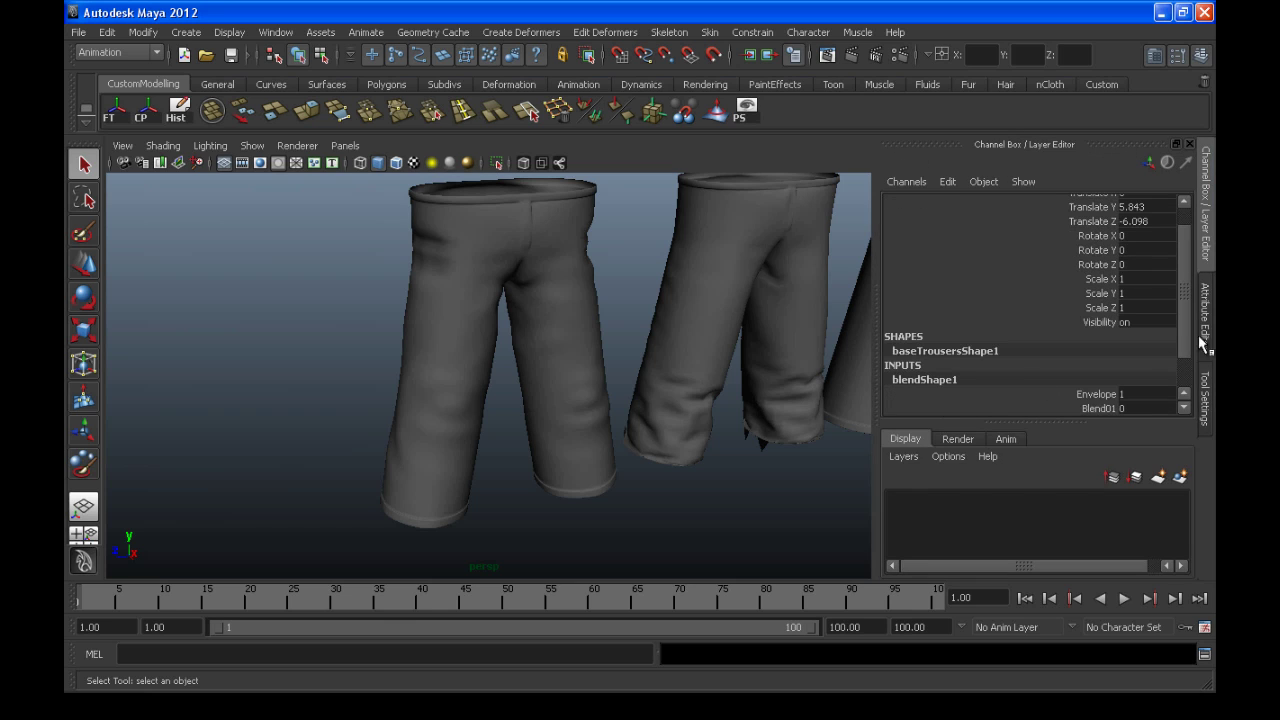
{"action": "left_click_drag", "start_coordinate": [1181, 303], "coordinate": [1188, 334]}
{"action": "left_click", "coordinate": [1113, 381]}
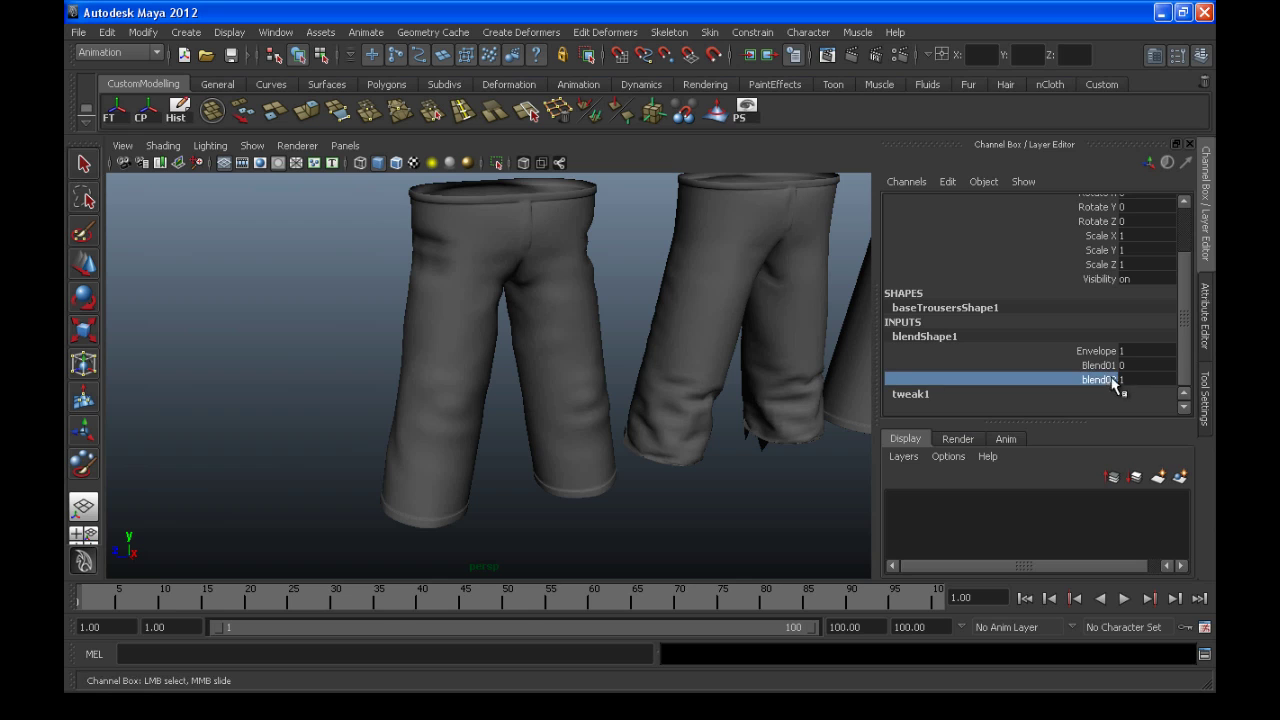
{"action": "middle_click_drag", "start_coordinate": [346, 367], "coordinate": [333, 377]}
{"action": "mouse_move", "coordinate": [348, 381]}
{"action": "left_mouse_down", "text": "alt"}
{"action": "mouse_move", "coordinate": [337, 361]}
{"action": "mouse_move", "coordinate": [367, 366]}
{"action": "left_mouse_up", "text": "alt"}
{"action": "middle_click_drag", "start_coordinate": [385, 240], "coordinate": [415, 323], "text": "alt"}
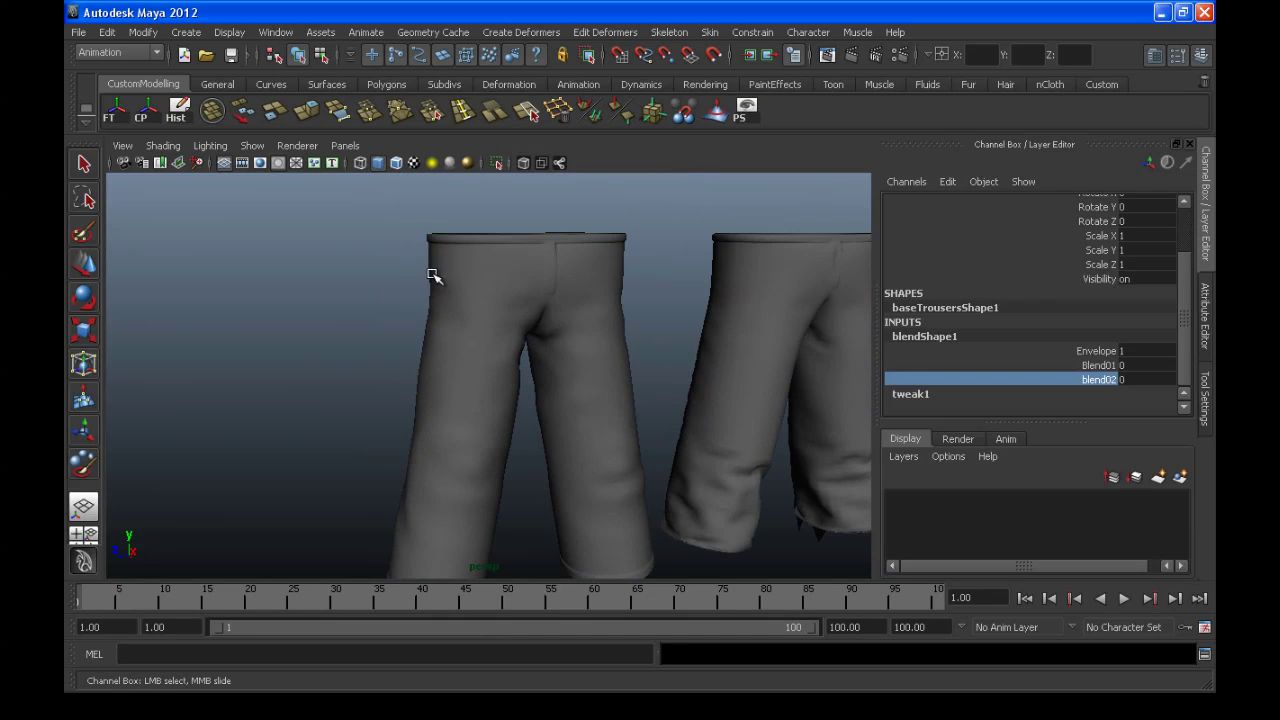
{"action": "right_click_drag", "start_coordinate": [438, 344], "coordinate": [452, 287], "text": "alt"}
{"action": "middle_click_drag", "start_coordinate": [419, 410], "coordinate": [440, 401]}
{"action": "left_click_drag", "start_coordinate": [440, 399], "coordinate": [492, 398], "text": "alt"}
{"action": "right_click_drag", "start_coordinate": [492, 398], "coordinate": [452, 411], "text": "alt"}
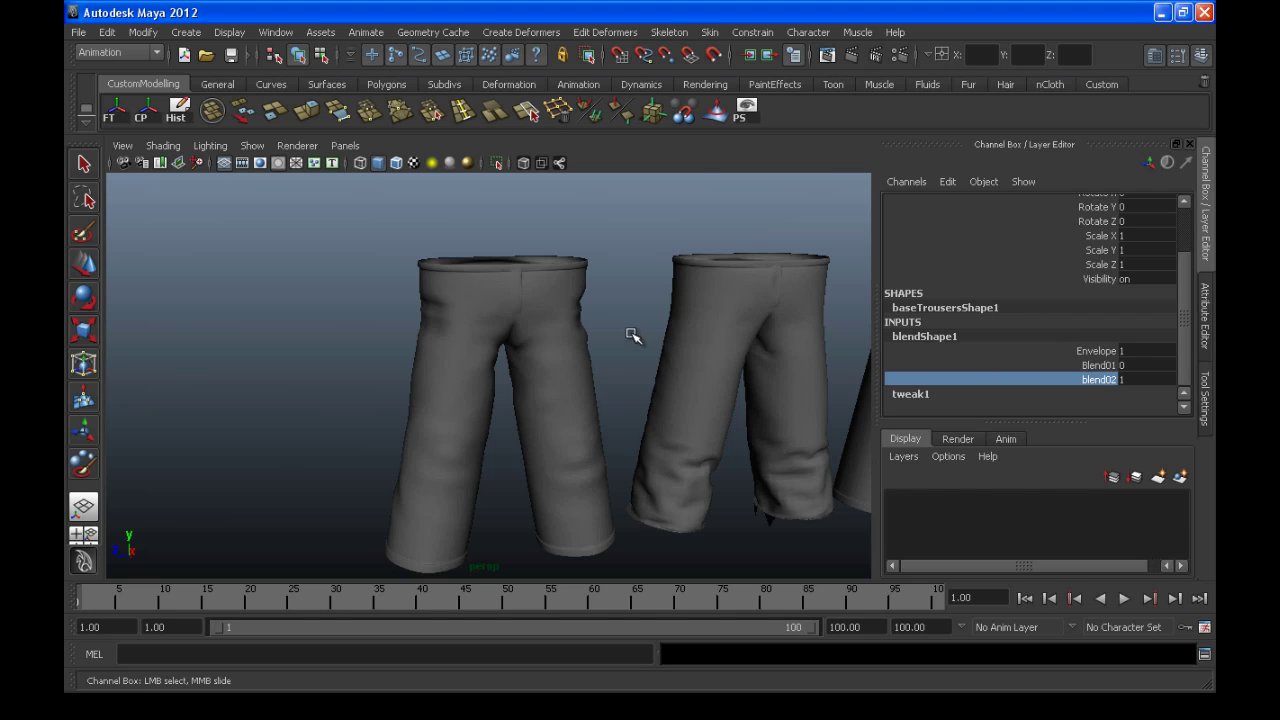
Lower the blend02 influence and raise the Blend01 influence on the base trousers
{"action": "mouse_move", "coordinate": [640, 347]}
{"action": "middle_mouse_down"}
{"action": "mouse_move", "coordinate": [570, 357]}
{"action": "mouse_move", "coordinate": [597, 386]}
{"action": "mouse_move", "coordinate": [580, 400]}
{"action": "mouse_move", "coordinate": [609, 374]}
{"action": "middle_mouse_up"}
{"action": "left_click", "coordinate": [1098, 366]}
{"action": "left_click_drag", "start_coordinate": [609, 374], "coordinate": [564, 421], "text": "alt"}
{"action": "scroll", "coordinate": [594, 431], "scroll_direction": "up", "scroll_amount": 3}
{"action": "left_click_drag", "start_coordinate": [432, 362], "coordinate": [436, 364]}
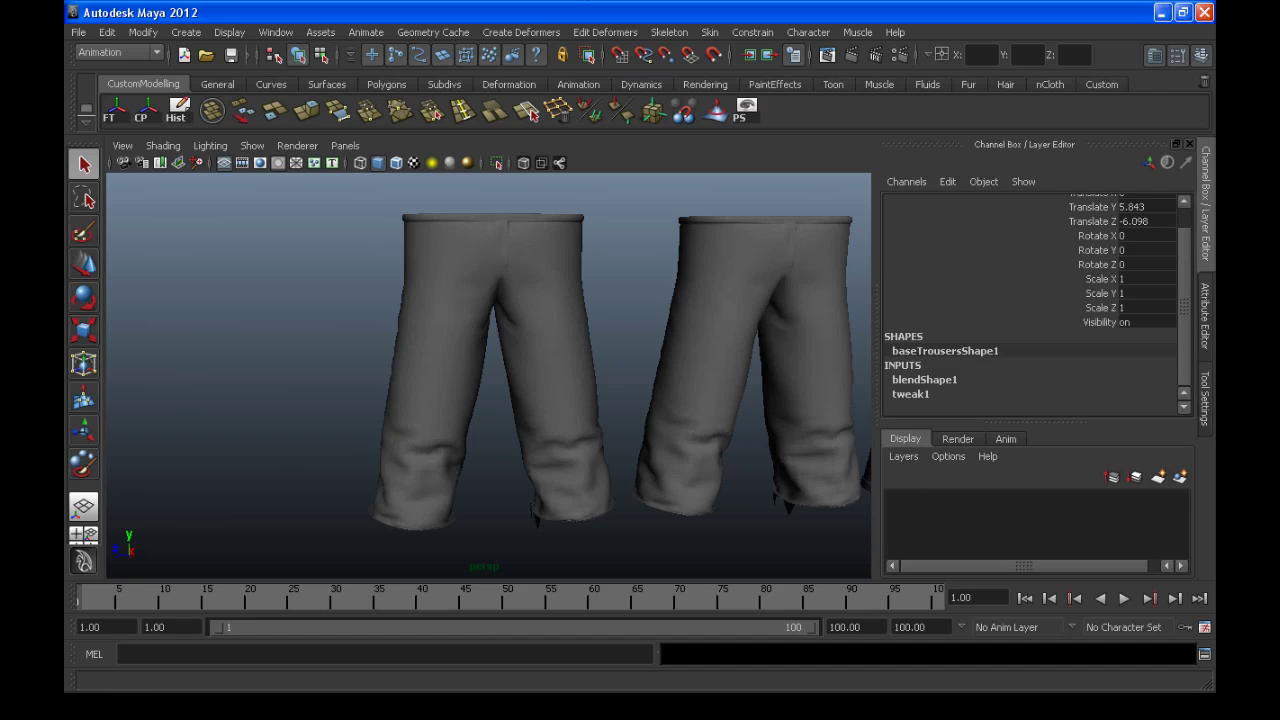
Activate the Paint Blend Shape Weights Tool on the base trousers with its settings open, and inspect the blend02 weights
{"action": "left_click", "coordinate": [582, 33]}
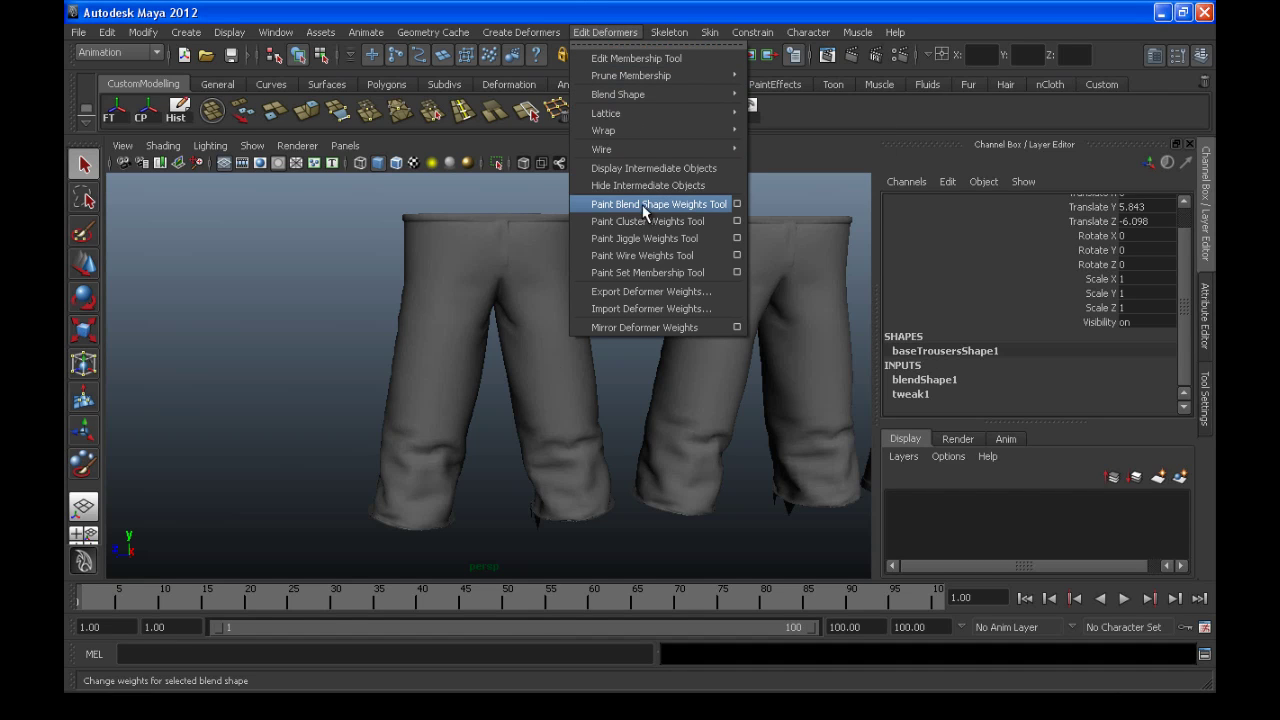
{"action": "left_click", "coordinate": [738, 205]}
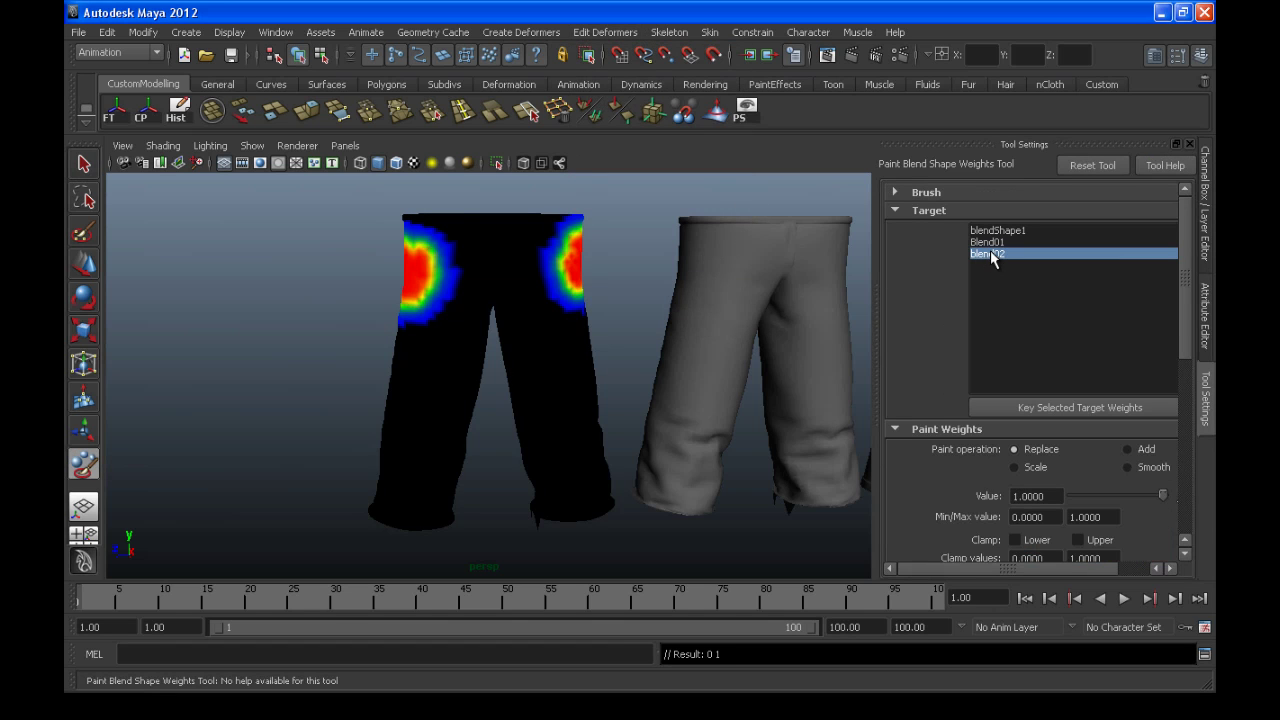
{"action": "mouse_move", "coordinate": [517, 405]}
{"action": "left_mouse_down", "text": "alt"}
{"action": "mouse_move", "coordinate": [543, 451]}
{"action": "mouse_move", "coordinate": [557, 443]}
{"action": "left_mouse_up", "text": "alt"}
{"action": "mouse_move", "coordinate": [492, 365]}
{"action": "left_mouse_down", "text": "alt"}
{"action": "mouse_move", "coordinate": [557, 451]}
{"action": "mouse_move", "coordinate": [697, 345]}
{"action": "left_mouse_up", "text": "alt"}
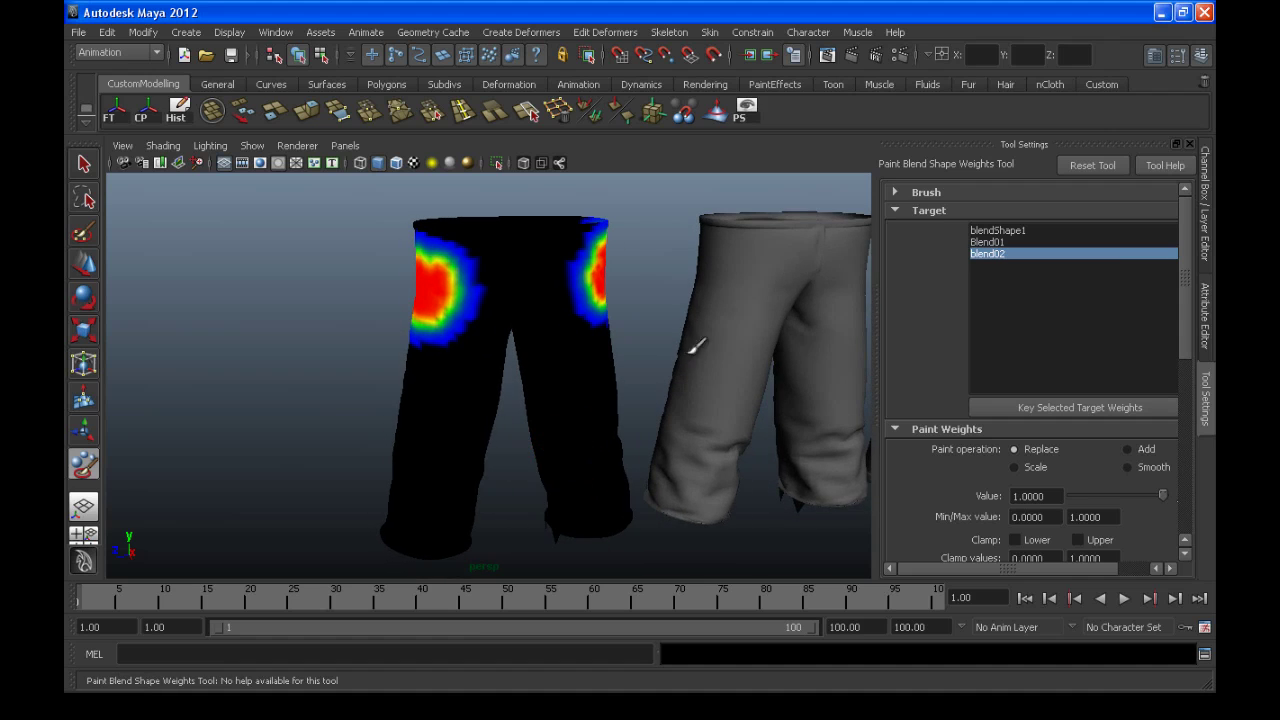
Choose the Blend01 target and flood its weight across the base trousers with 0
{"action": "left_click", "coordinate": [988, 242]}
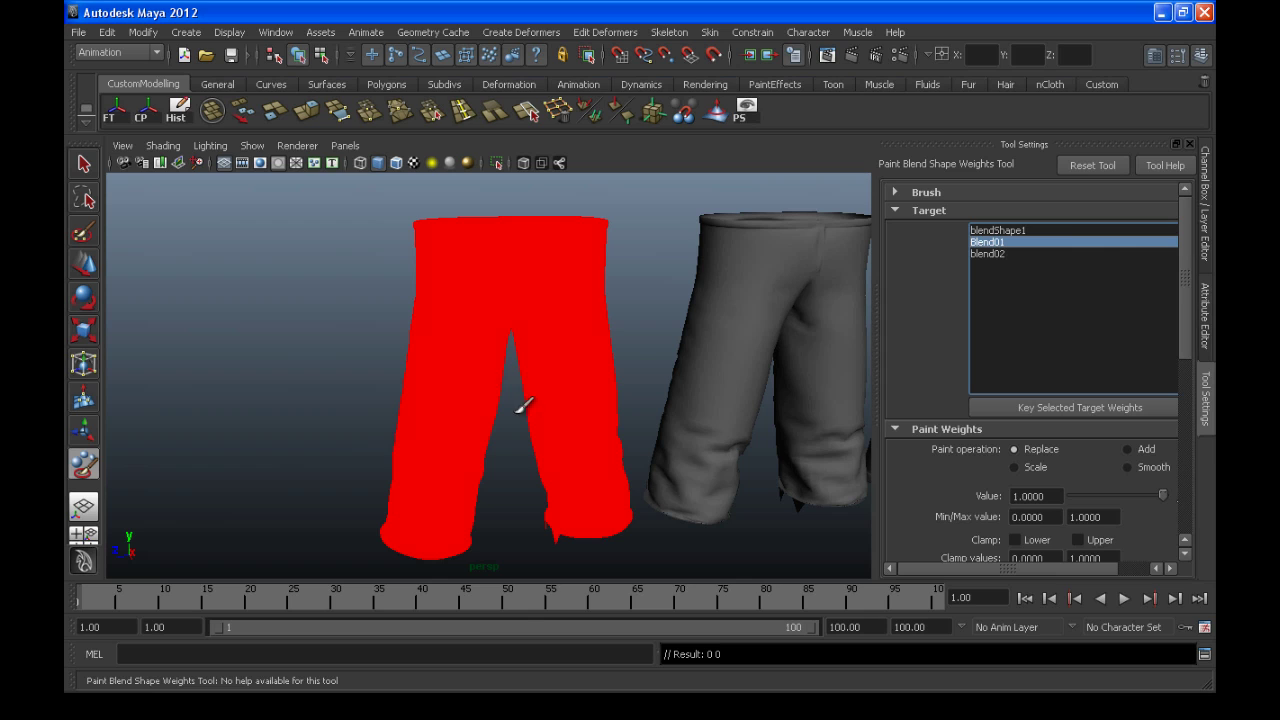
{"action": "left_click", "coordinate": [981, 253]}
{"action": "left_click", "coordinate": [983, 242]}
{"action": "left_click_drag", "start_coordinate": [1179, 279], "coordinate": [1197, 365]}
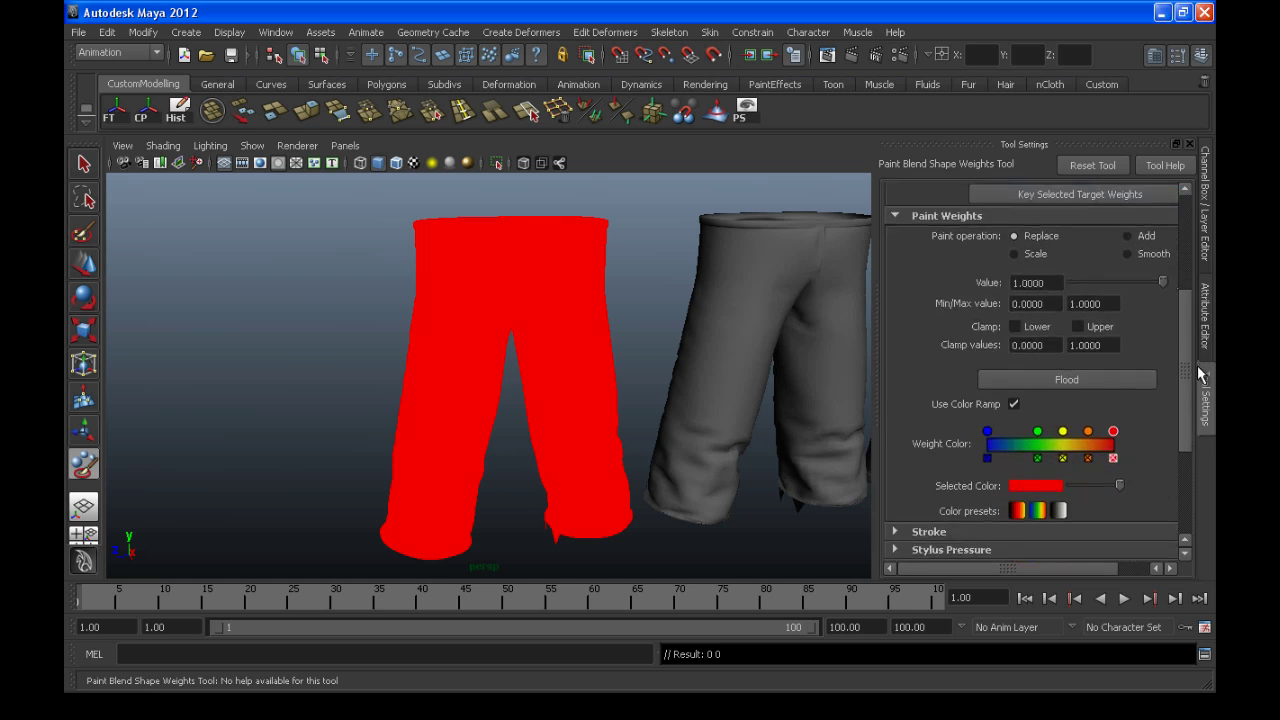
{"action": "left_click", "coordinate": [1063, 372]}
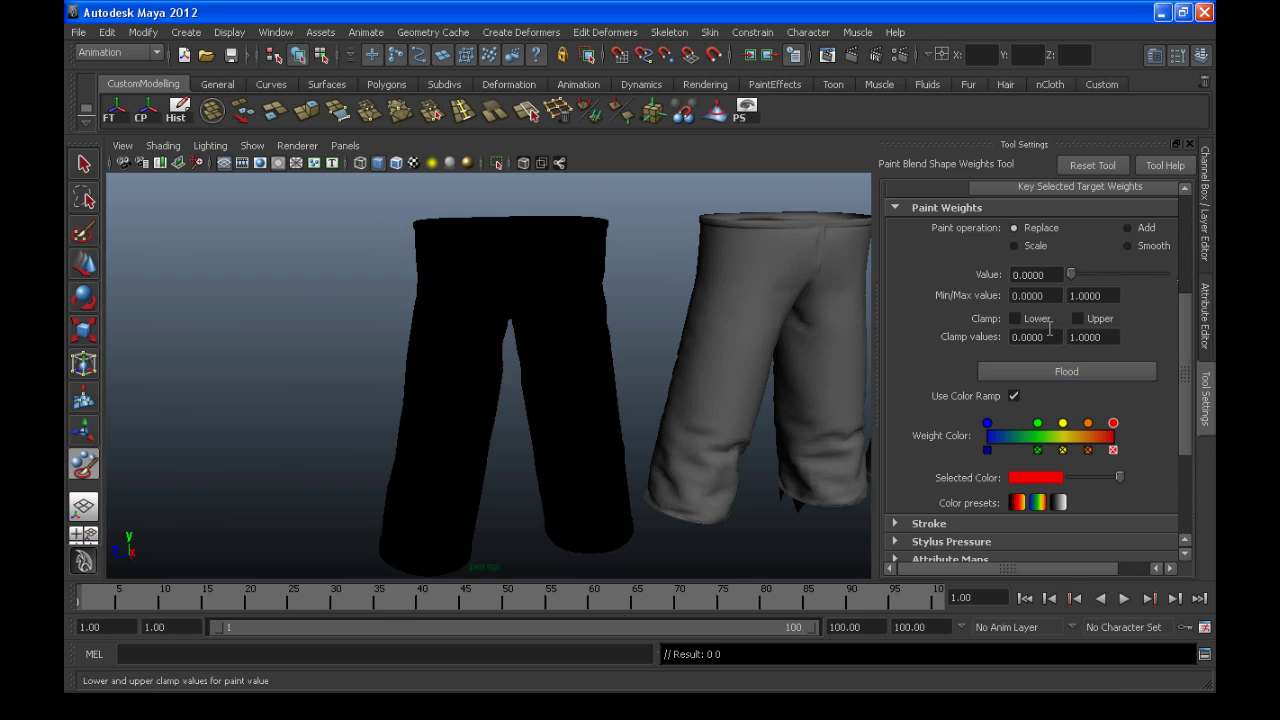
Show wireframe on shaded, and with a Replace value of 1 paint Blend01 weight on the base trousers' lower leg farthest from the targets
{"action": "left_click", "coordinate": [396, 163]}
{"action": "right_click_drag", "start_coordinate": [466, 320], "coordinate": [535, 341], "text": "alt"}
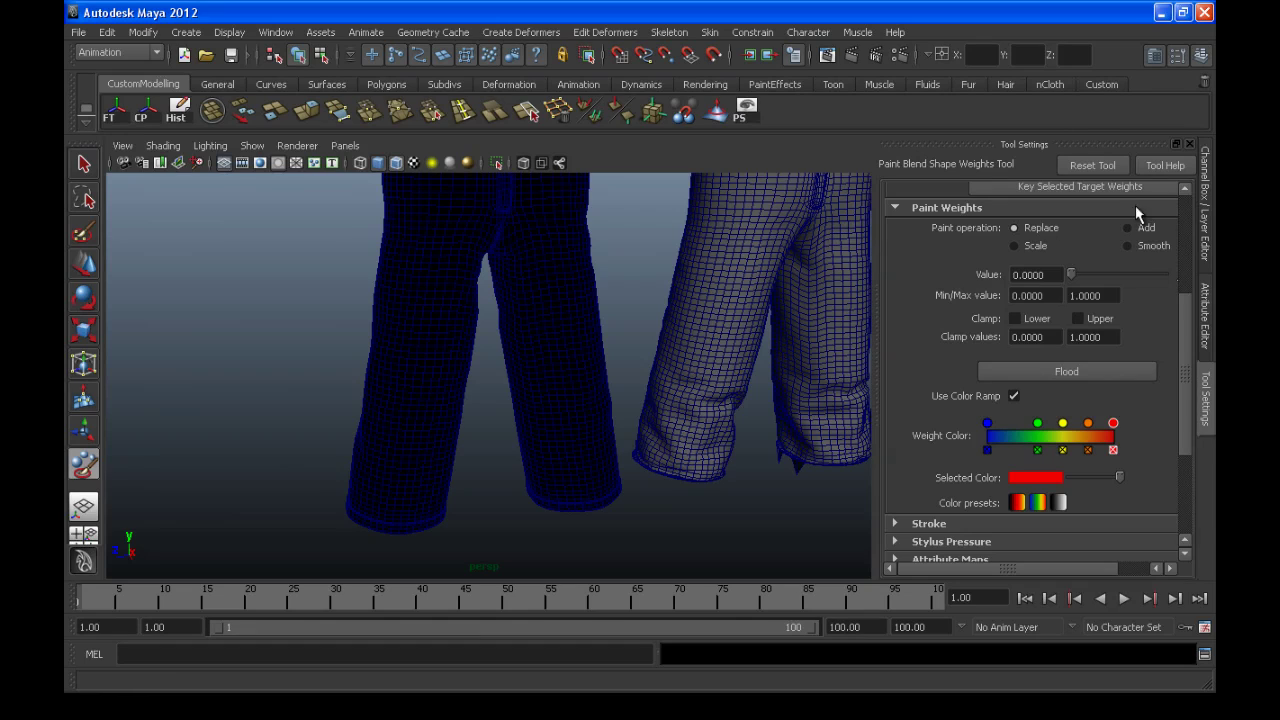
{"action": "left_click_drag", "start_coordinate": [1103, 283], "coordinate": [1178, 281]}
{"action": "mouse_move", "coordinate": [509, 471]}
{"action": "left_mouse_down", "text": "alt"}
{"action": "mouse_move", "coordinate": [537, 397]}
{"action": "mouse_move", "coordinate": [460, 374]}
{"action": "mouse_move", "coordinate": [469, 369]}
{"action": "left_mouse_up", "text": "alt"}
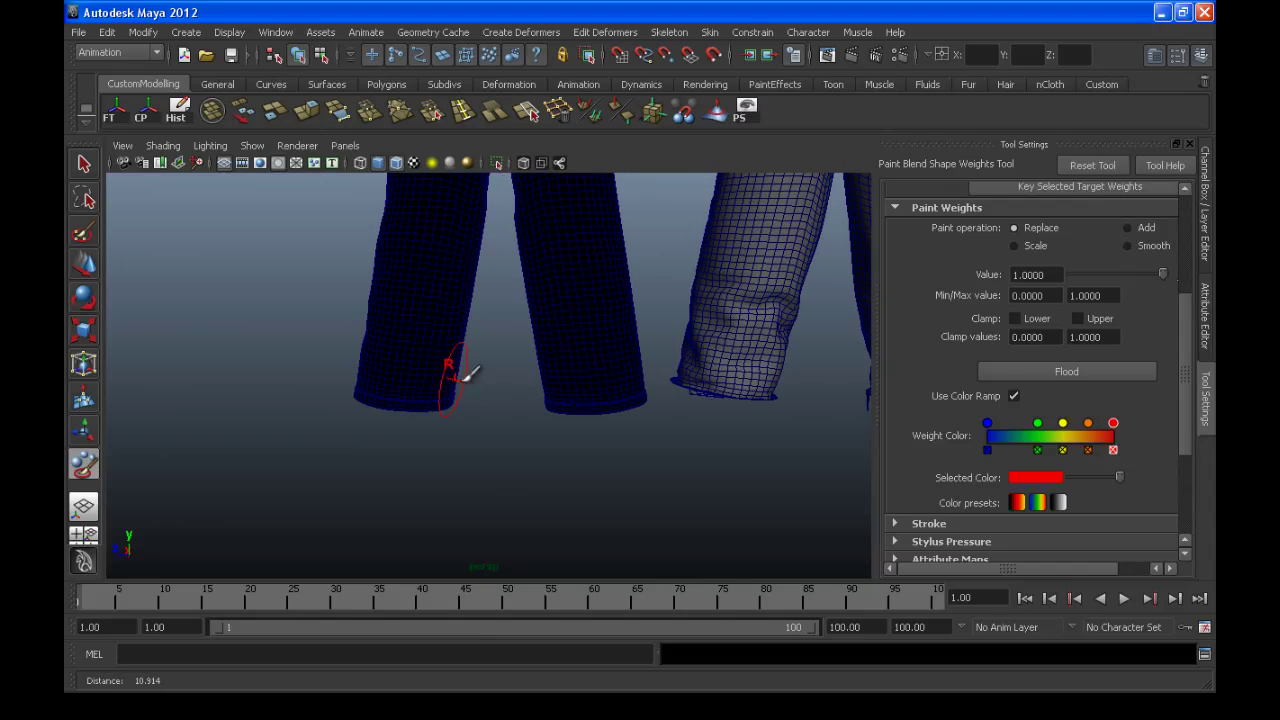
{"action": "mouse_move", "coordinate": [409, 294]}
{"action": "left_mouse_down"}
{"action": "mouse_move", "coordinate": [437, 278]}
{"action": "mouse_move", "coordinate": [447, 318]}
{"action": "mouse_move", "coordinate": [376, 320]}
{"action": "mouse_move", "coordinate": [440, 290]}
{"action": "mouse_move", "coordinate": [400, 340]}
{"action": "mouse_move", "coordinate": [392, 328]}
{"action": "left_mouse_up"}
{"action": "mouse_move", "coordinate": [392, 328]}
{"action": "left_mouse_down", "text": "alt"}
{"action": "mouse_move", "coordinate": [586, 329]}
{"action": "mouse_move", "coordinate": [651, 349]}
{"action": "mouse_move", "coordinate": [614, 306]}
{"action": "mouse_move", "coordinate": [592, 338]}
{"action": "mouse_move", "coordinate": [620, 300]}
{"action": "mouse_move", "coordinate": [657, 288]}
{"action": "mouse_move", "coordinate": [594, 321]}
{"action": "mouse_move", "coordinate": [729, 314]}
{"action": "mouse_move", "coordinate": [670, 305]}
{"action": "left_mouse_up", "text": "alt"}
Finish painting full Blend01 weight around both lower legs, exit the paint tool and turn off the wireframe overlay
{"action": "mouse_move", "coordinate": [478, 312]}
{"action": "left_mouse_down"}
{"action": "mouse_move", "coordinate": [498, 355]}
{"action": "mouse_move", "coordinate": [443, 300]}
{"action": "mouse_move", "coordinate": [366, 303]}
{"action": "mouse_move", "coordinate": [403, 300]}
{"action": "mouse_move", "coordinate": [388, 292]}
{"action": "mouse_move", "coordinate": [370, 295]}
{"action": "mouse_move", "coordinate": [434, 314]}
{"action": "mouse_move", "coordinate": [583, 298]}
{"action": "mouse_move", "coordinate": [615, 320]}
{"action": "mouse_move", "coordinate": [625, 360]}
{"action": "mouse_move", "coordinate": [650, 320]}
{"action": "mouse_move", "coordinate": [597, 322]}
{"action": "mouse_move", "coordinate": [657, 300]}
{"action": "mouse_move", "coordinate": [594, 314]}
{"action": "mouse_move", "coordinate": [586, 300]}
{"action": "mouse_move", "coordinate": [588, 345]}
{"action": "mouse_move", "coordinate": [540, 340]}
{"action": "mouse_move", "coordinate": [563, 291]}
{"action": "mouse_move", "coordinate": [420, 335]}
{"action": "mouse_move", "coordinate": [366, 323]}
{"action": "mouse_move", "coordinate": [380, 343]}
{"action": "mouse_move", "coordinate": [390, 311]}
{"action": "left_mouse_up"}
{"action": "mouse_move", "coordinate": [563, 323]}
{"action": "left_mouse_down"}
{"action": "mouse_move", "coordinate": [563, 354]}
{"action": "mouse_move", "coordinate": [509, 317]}
{"action": "left_mouse_up"}
{"action": "mouse_move", "coordinate": [509, 317]}
{"action": "right_mouse_down", "text": "alt"}
{"action": "mouse_move", "coordinate": [425, 308]}
{"action": "mouse_move", "coordinate": [537, 366]}
{"action": "right_mouse_up", "text": "alt"}
{"action": "left_click_drag", "start_coordinate": [537, 366], "coordinate": [620, 320], "text": "alt"}
{"action": "key", "text": "q"}
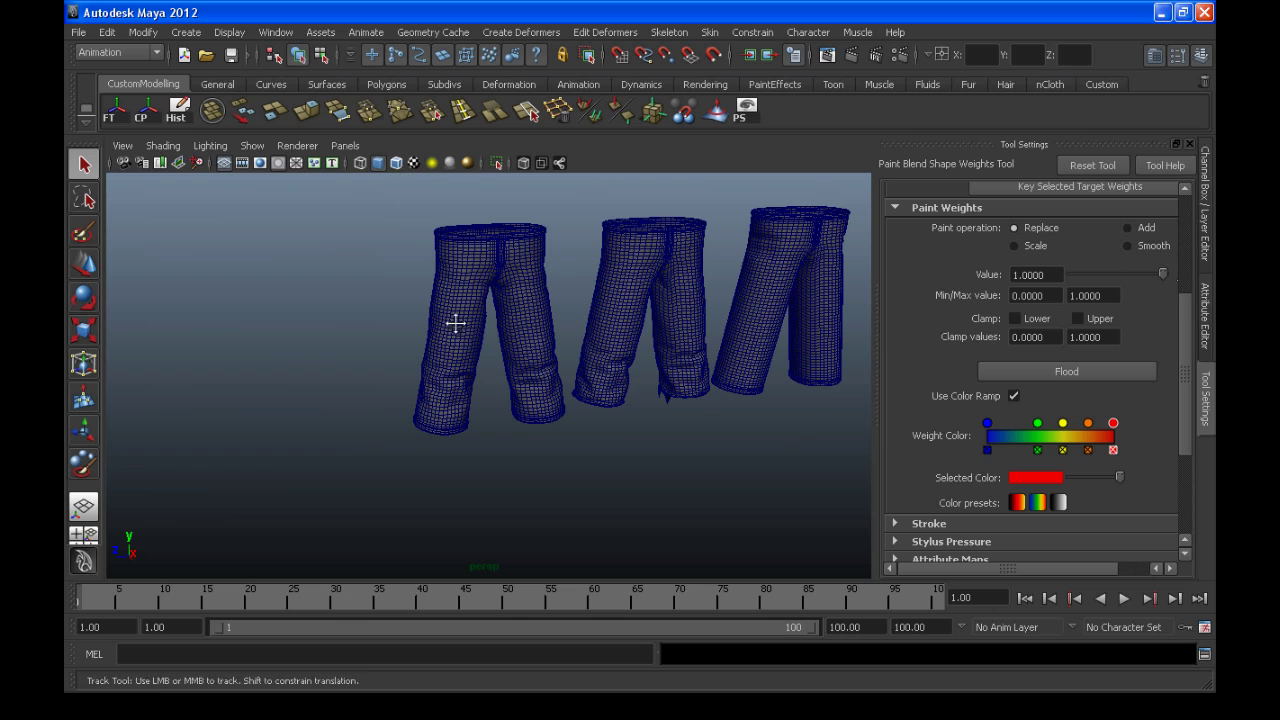
{"action": "key", "text": "q"}
{"action": "left_click_drag", "start_coordinate": [516, 366], "coordinate": [591, 380], "text": "alt"}
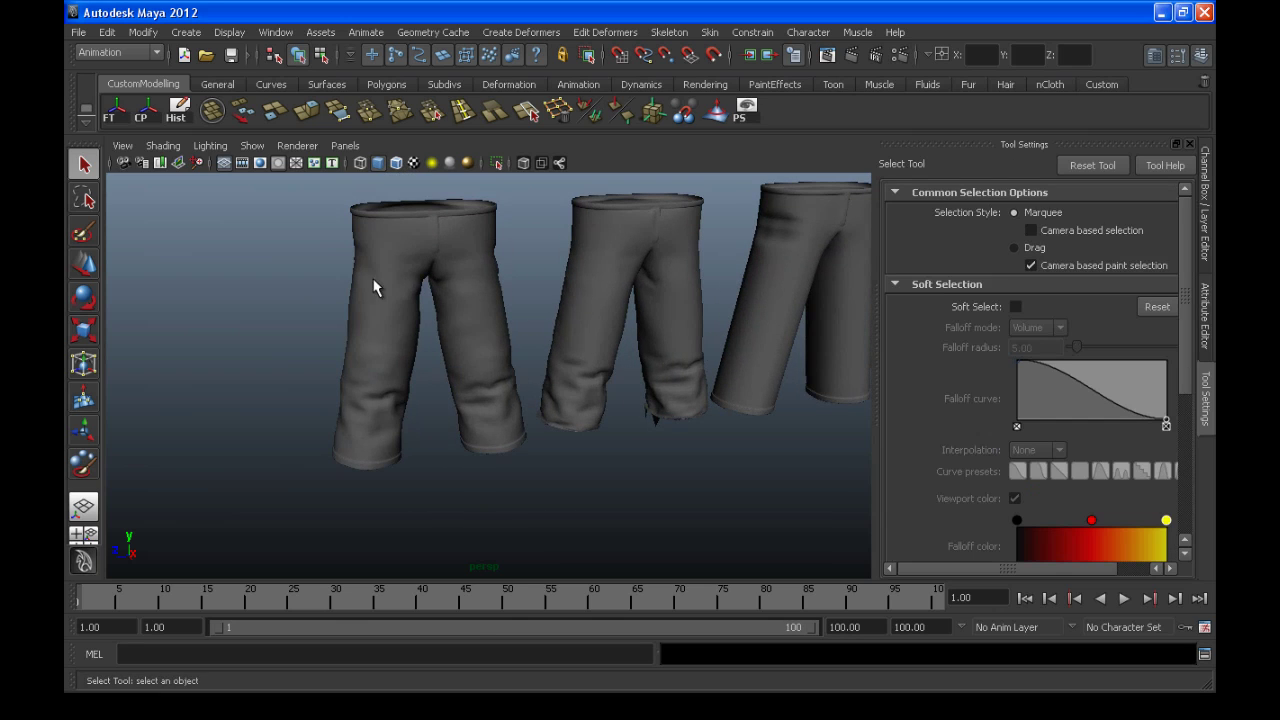
Turn selection highlighting on to check which trousers are selected, and turn it back off
{"action": "left_click", "coordinate": [252, 145]}
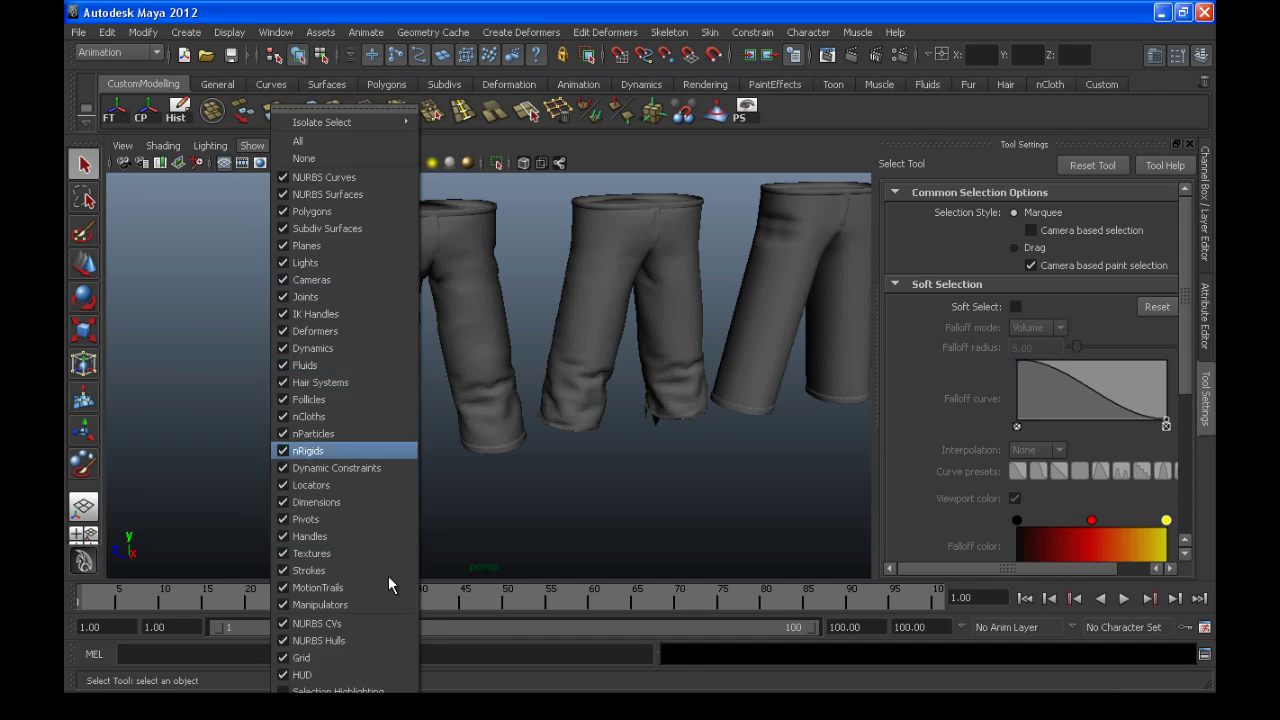
{"action": "left_click", "coordinate": [389, 689]}
{"action": "left_click", "coordinate": [255, 146]}
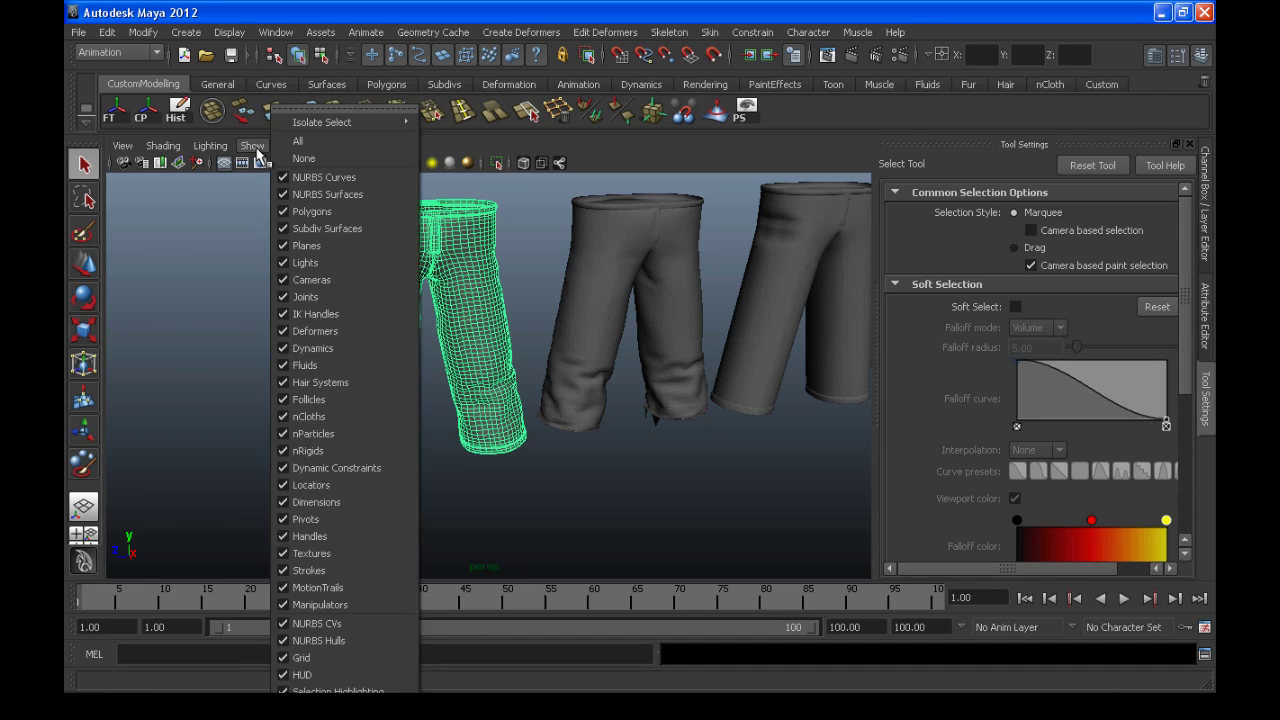
{"action": "left_click", "coordinate": [338, 690]}
Show the blendShape1 channels of the base trousers and test the lower-leg folds by sliding Blend01 to 0 and back to 1
{"action": "right_click_drag", "start_coordinate": [451, 343], "coordinate": [712, 358], "text": "alt"}
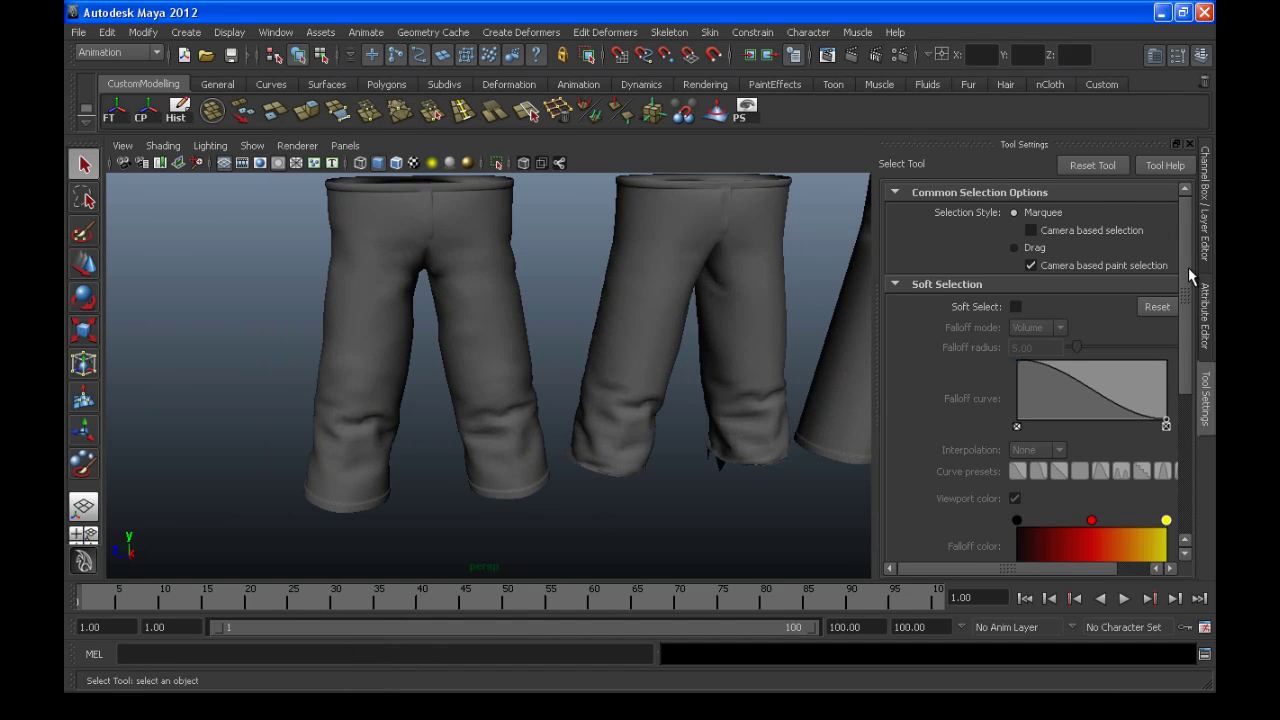
{"action": "left_click", "coordinate": [1205, 215]}
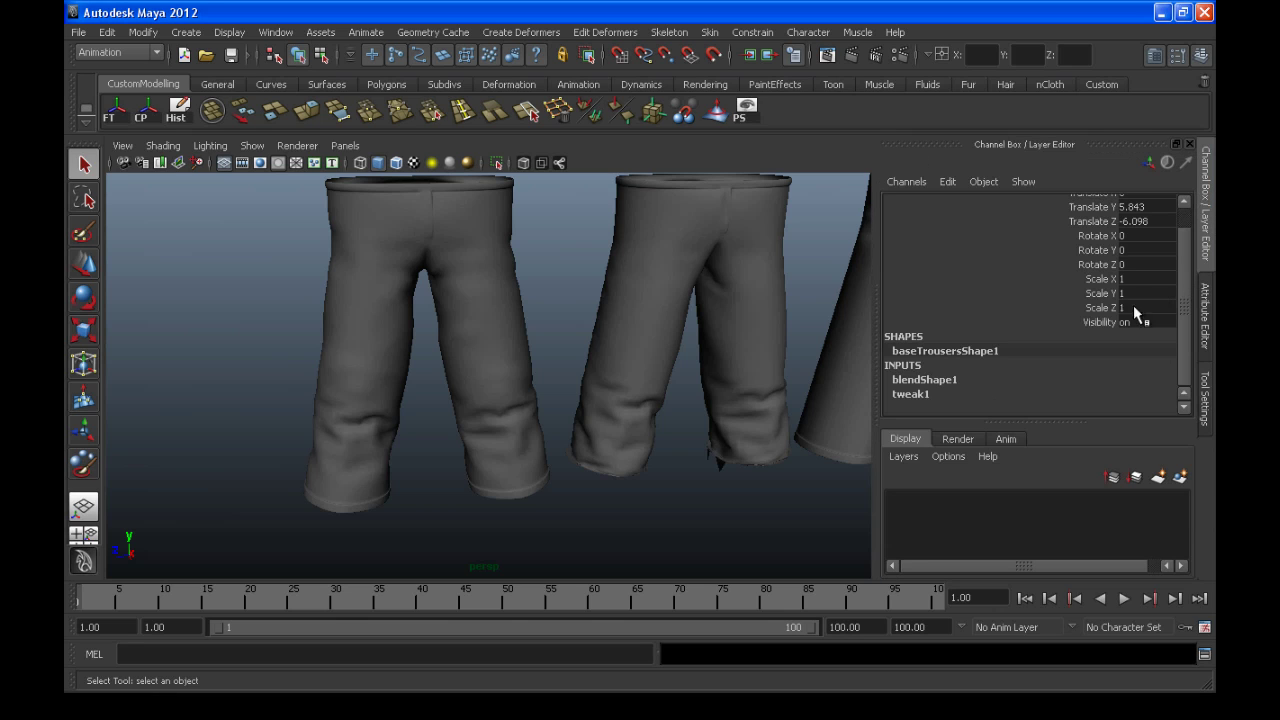
{"action": "left_click", "coordinate": [1040, 381]}
{"action": "left_click_drag", "start_coordinate": [1188, 280], "coordinate": [1199, 318]}
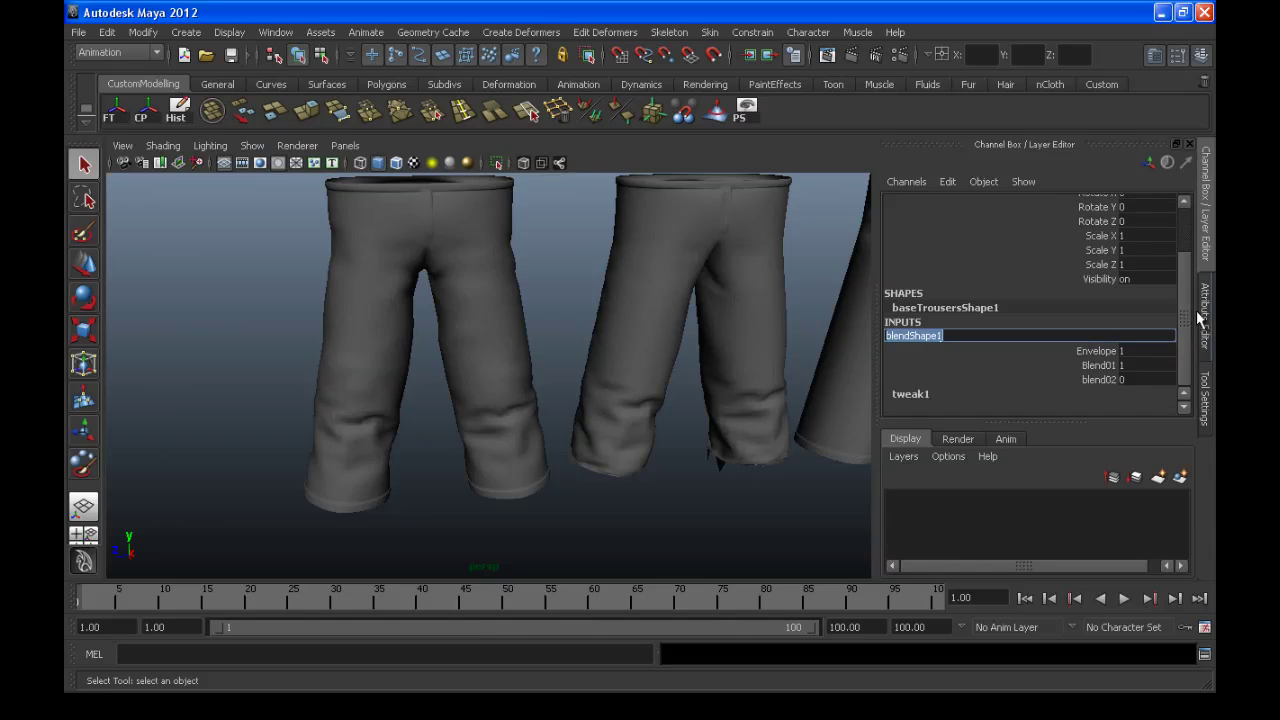
{"action": "left_click", "coordinate": [1116, 366]}
{"action": "left_click_drag", "start_coordinate": [301, 458], "coordinate": [331, 329], "text": "alt"}
{"action": "middle_click_drag", "start_coordinate": [348, 329], "coordinate": [322, 339]}
{"action": "mouse_move", "coordinate": [420, 399]}
{"action": "left_mouse_down", "text": "alt"}
{"action": "mouse_move", "coordinate": [366, 380]}
{"action": "mouse_move", "coordinate": [402, 386]}
{"action": "left_mouse_up", "text": "alt"}
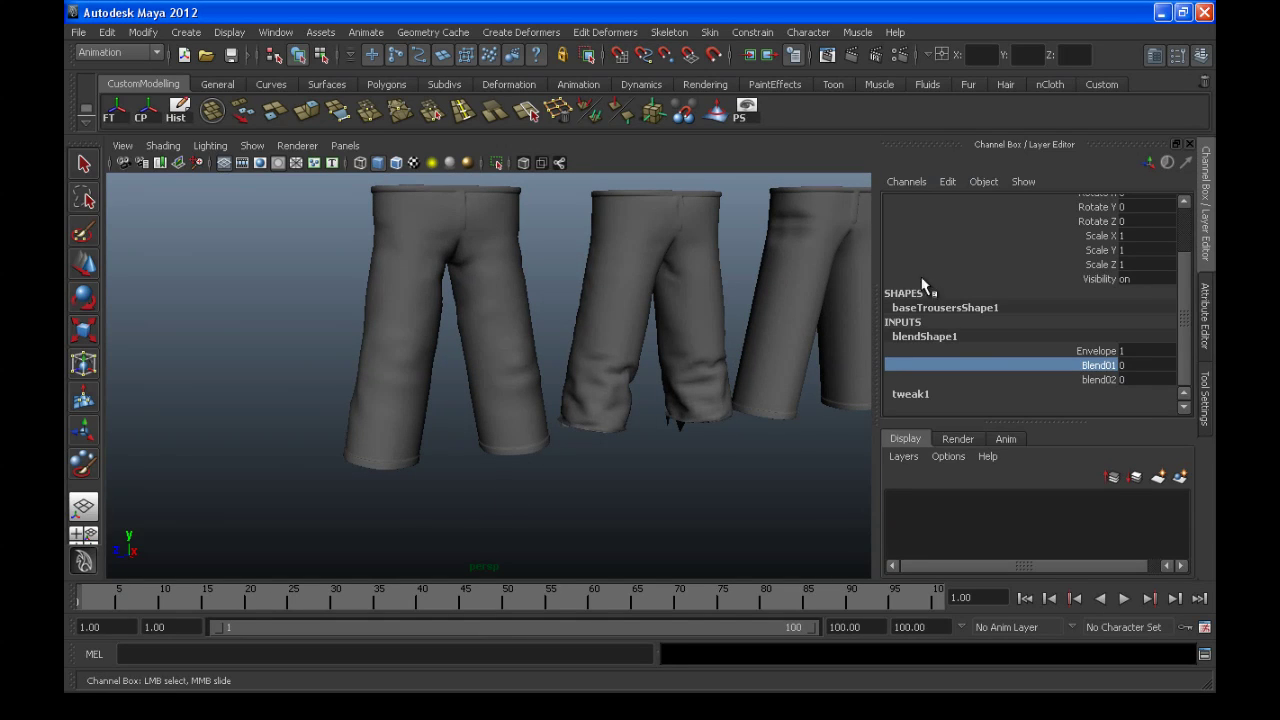
{"action": "middle_click_drag", "start_coordinate": [637, 496], "coordinate": [654, 481]}
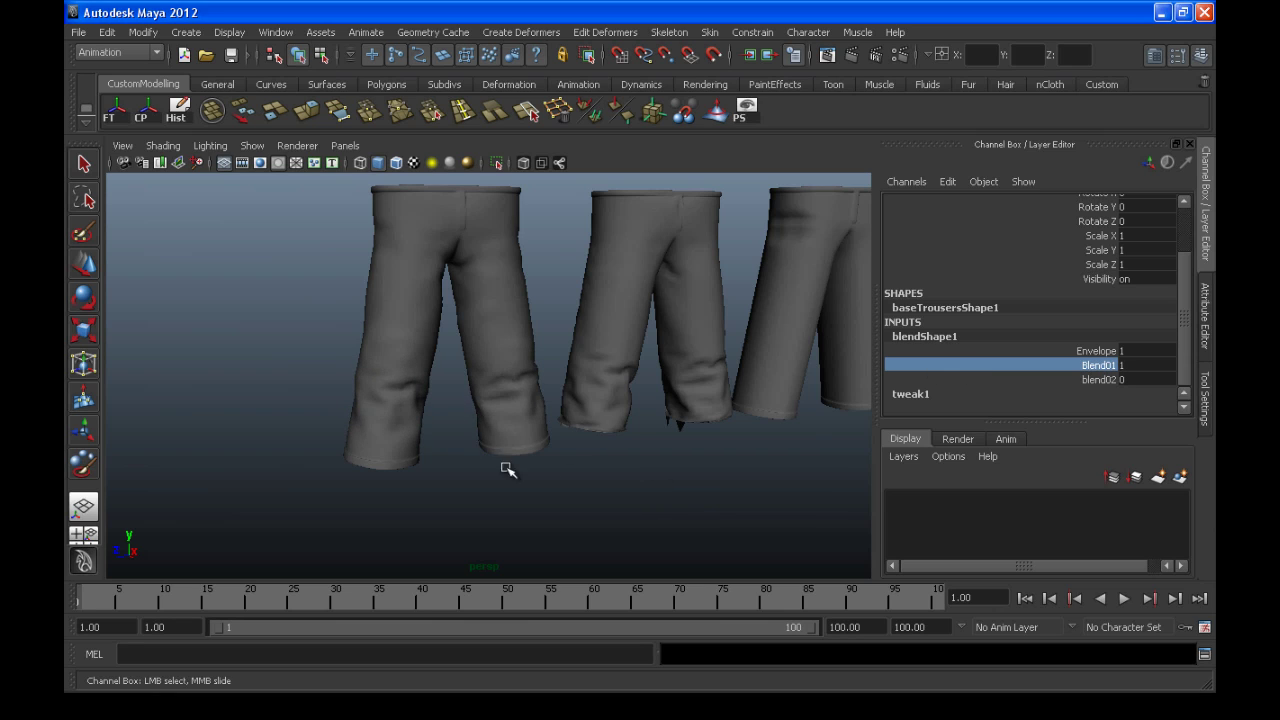
Raise the base trousers' blend02 weight to 1 and compare the combined folds with both target trousers
{"action": "left_click", "coordinate": [1096, 379]}
{"action": "middle_click_drag", "start_coordinate": [550, 539], "coordinate": [555, 522]}
{"action": "left_click_drag", "start_coordinate": [587, 483], "coordinate": [516, 395], "text": "alt"}
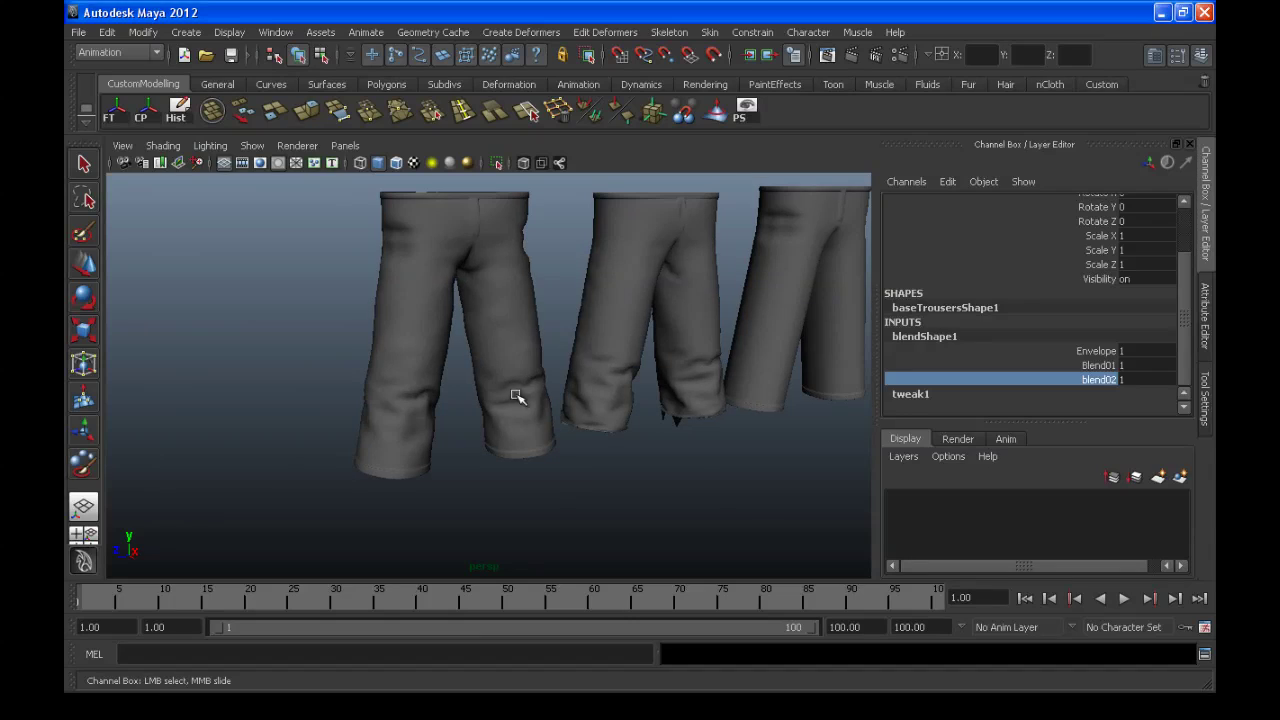
{"action": "left_click", "coordinate": [405, 395]}
{"action": "left_click_drag", "start_coordinate": [409, 423], "coordinate": [481, 372], "text": "alt"}
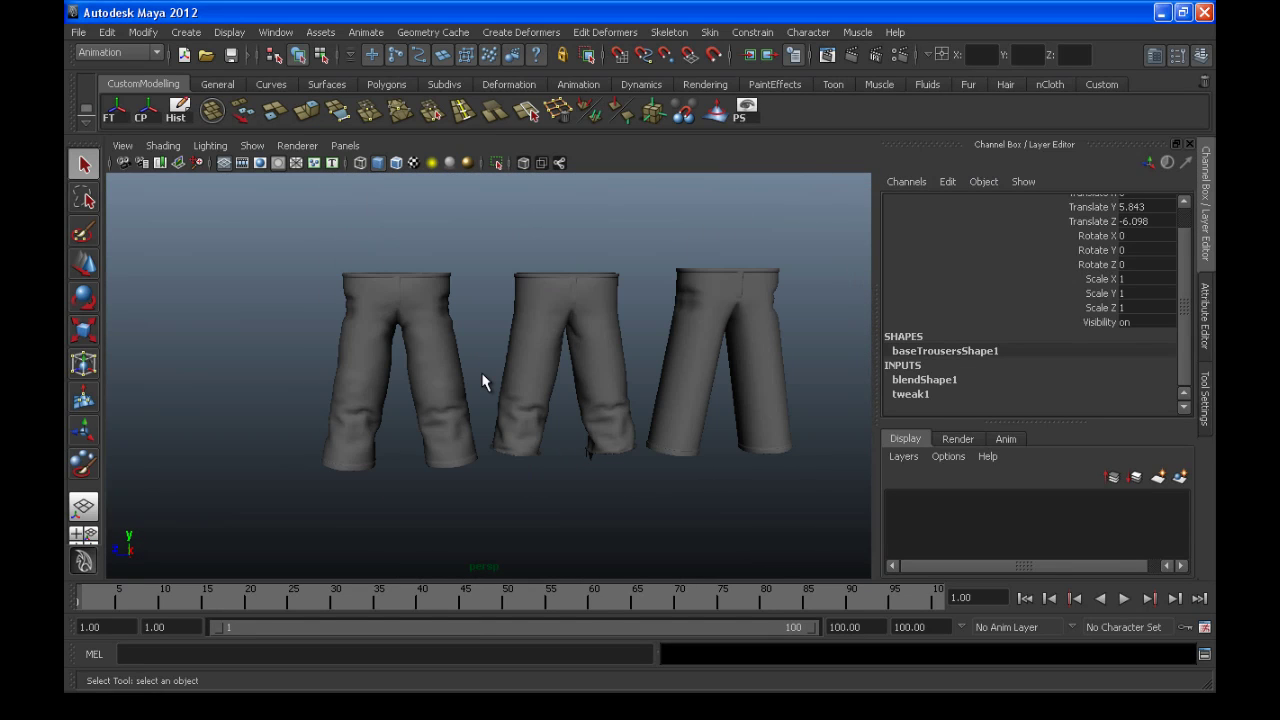